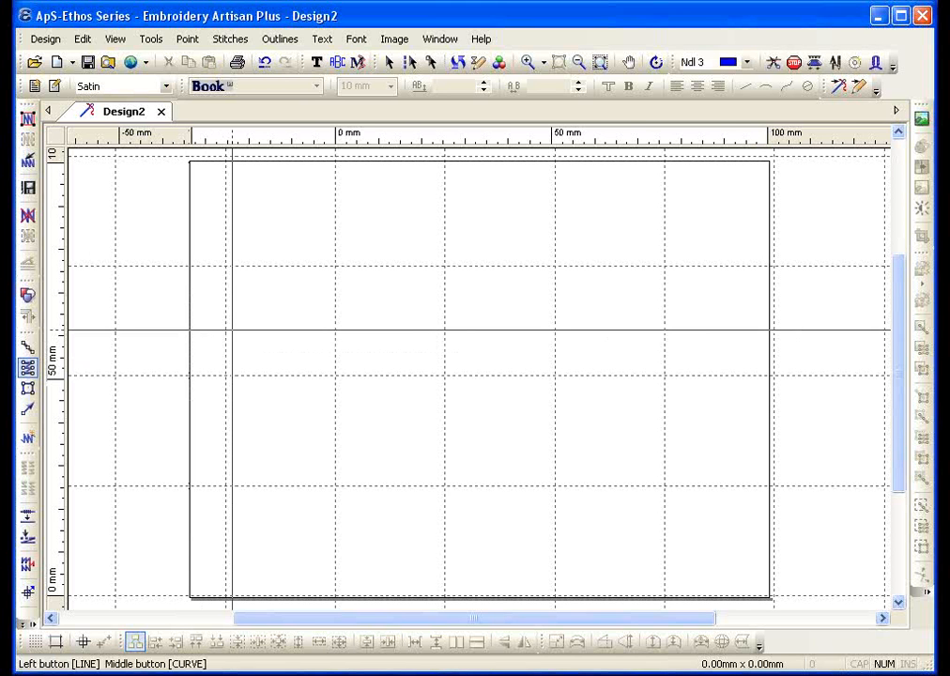
Place six straight satin points forming the jagged zigzag upper section of the column outline
click(278, 358)
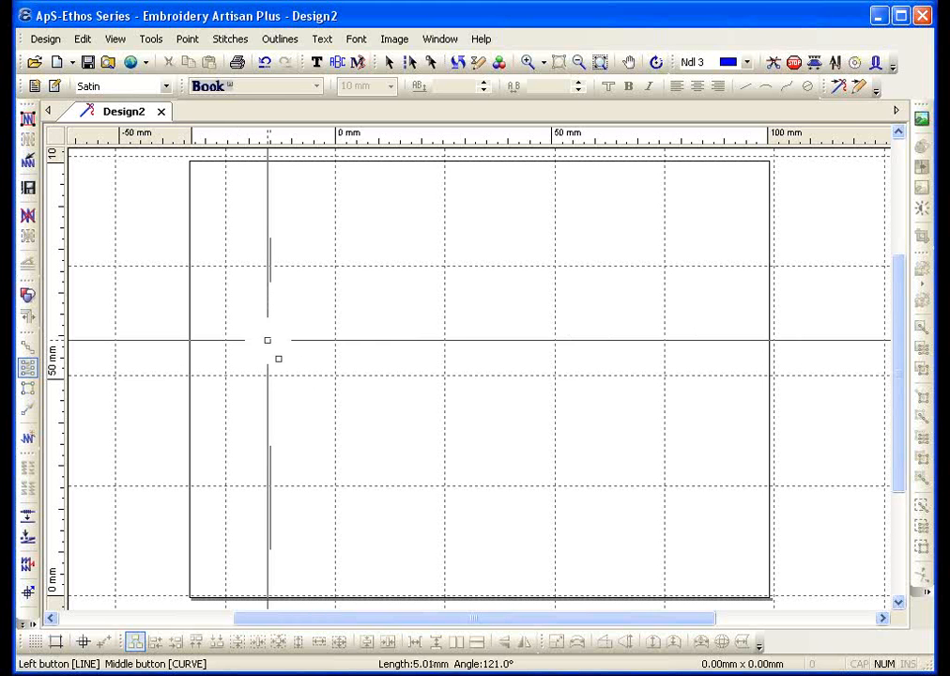
click(386, 261)
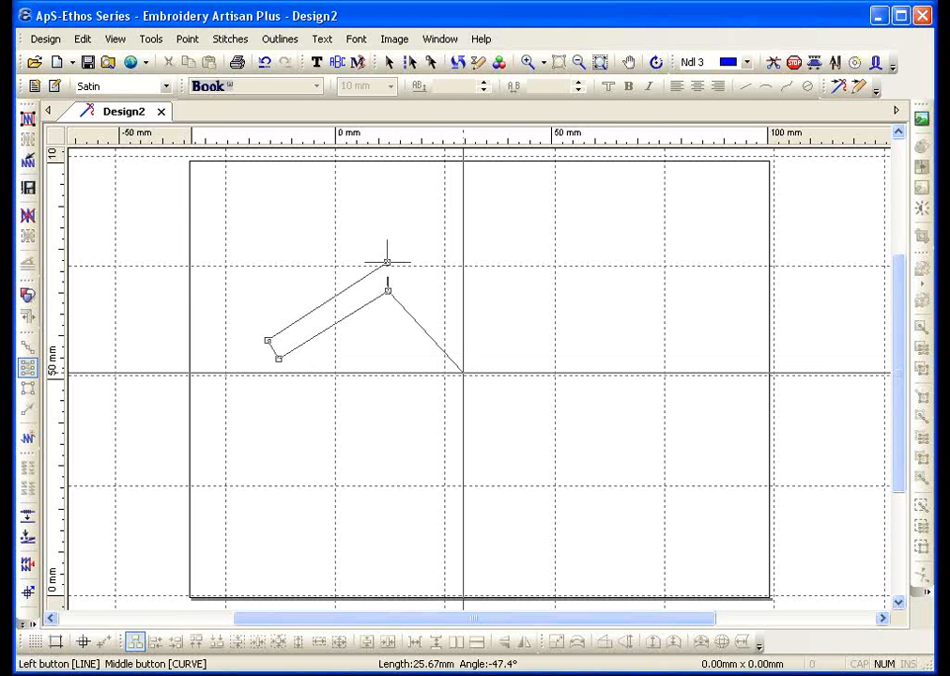
click(425, 333)
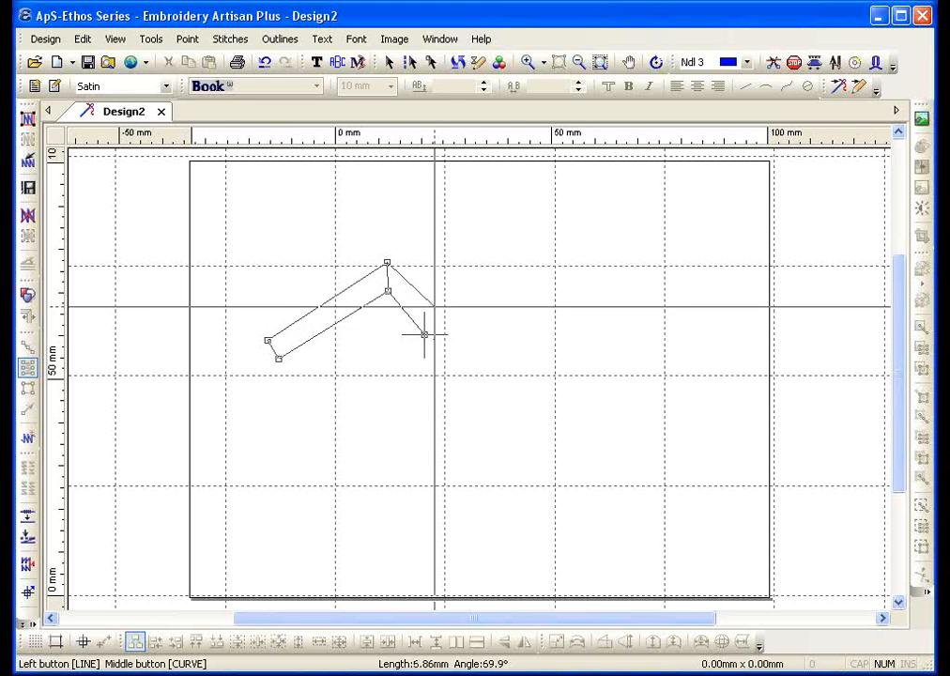
click(431, 302)
click(509, 325)
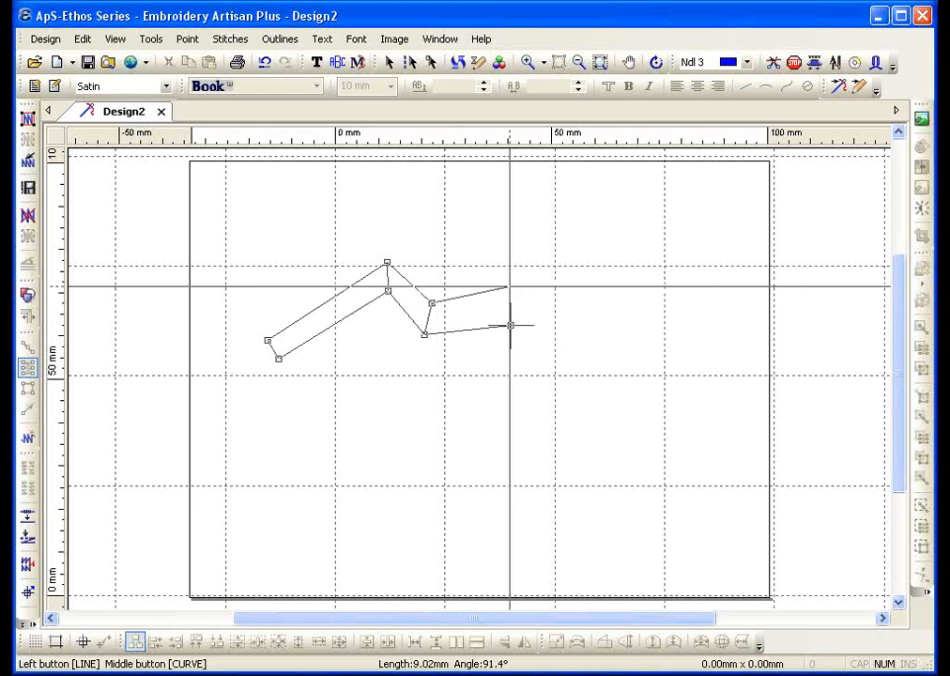
click(510, 286)
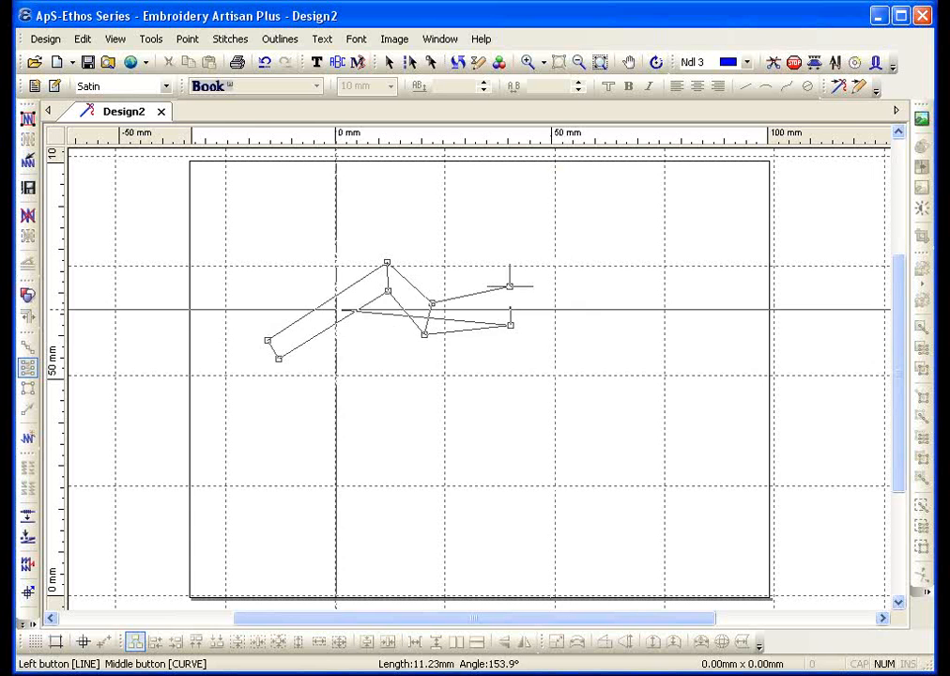
Add curve points around the guitar body's lobes and bottom, removing the misplaced last points
middle_click(551, 332)
middle_click(568, 297)
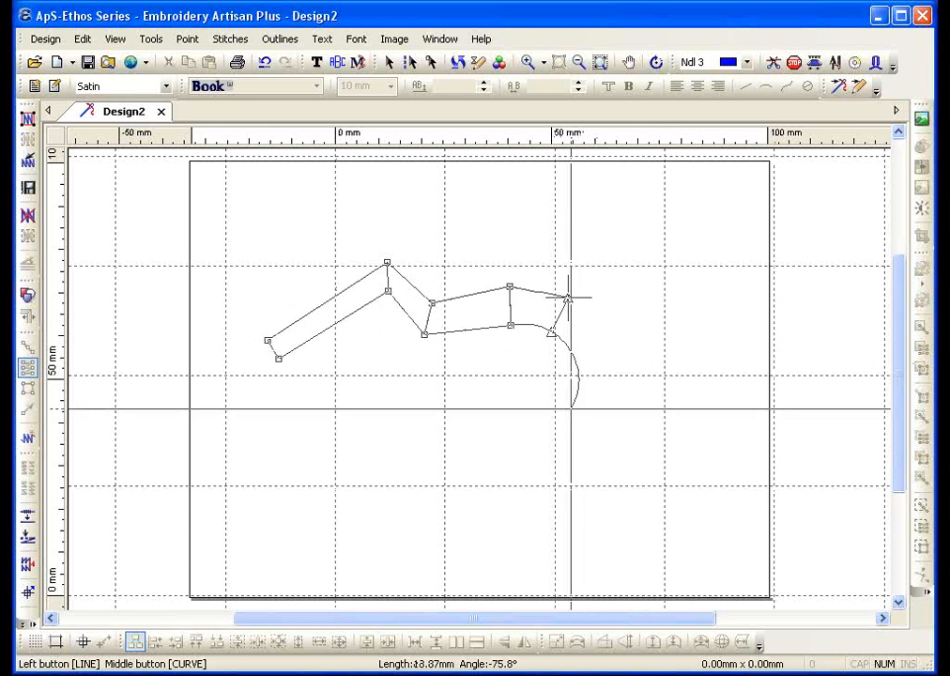
middle_click(542, 438)
middle_click(568, 455)
middle_click(450, 506)
middle_click(450, 541)
middle_click(415, 444)
middle_click(387, 457)
middle_click(334, 431)
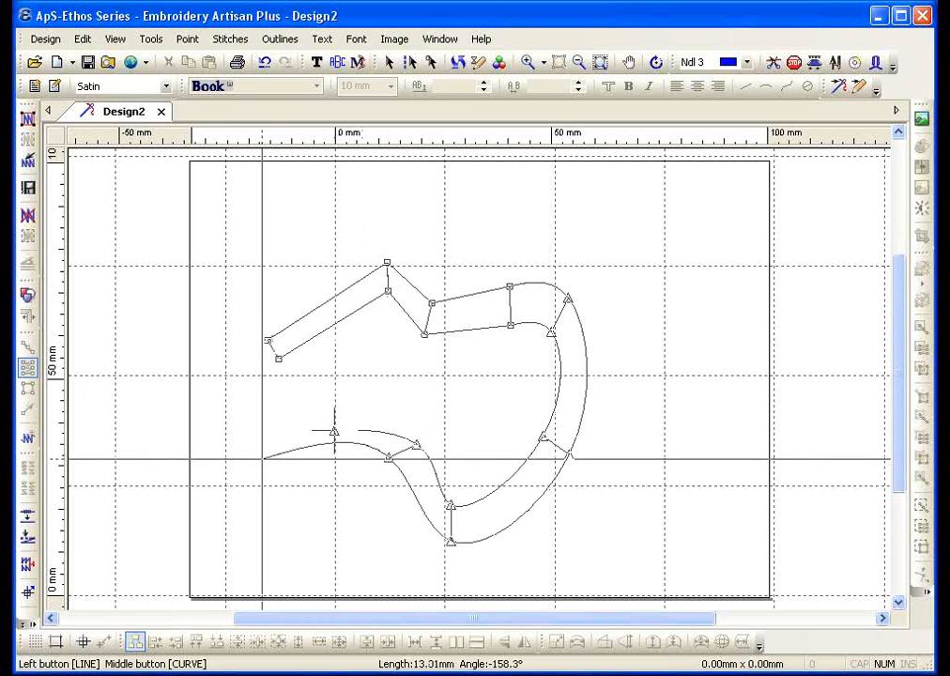
middle_click(334, 467)
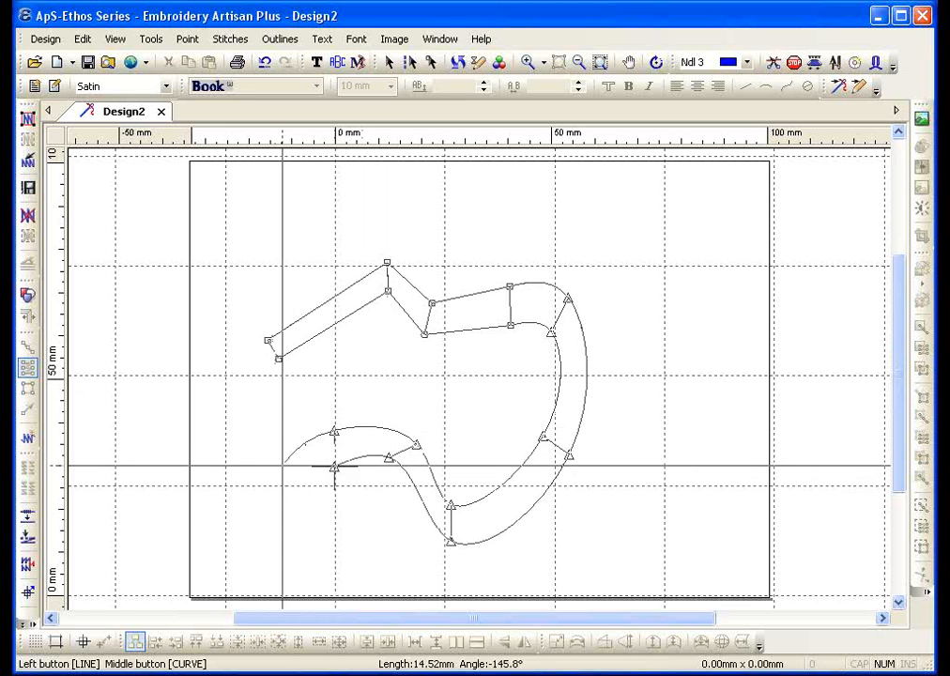
middle_click(270, 444)
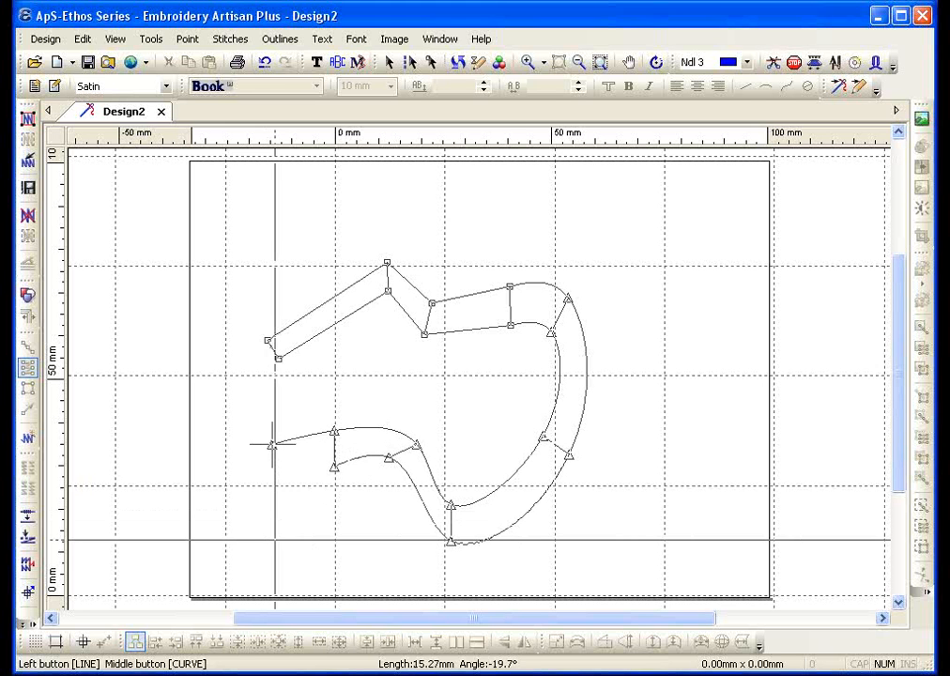
key(BackSpace)
key(BackSpace)
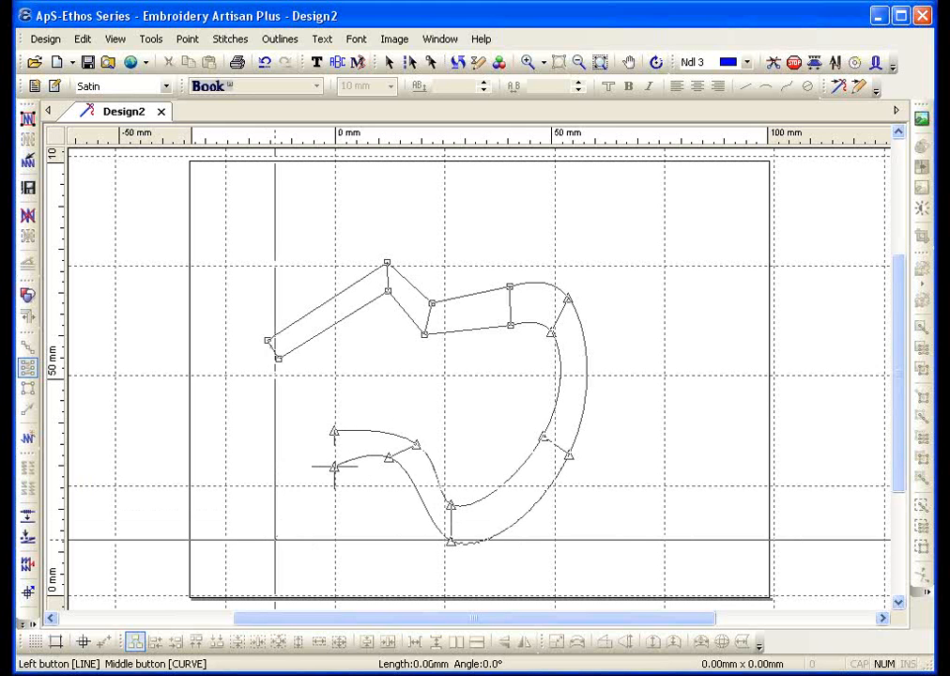
key(BackSpace)
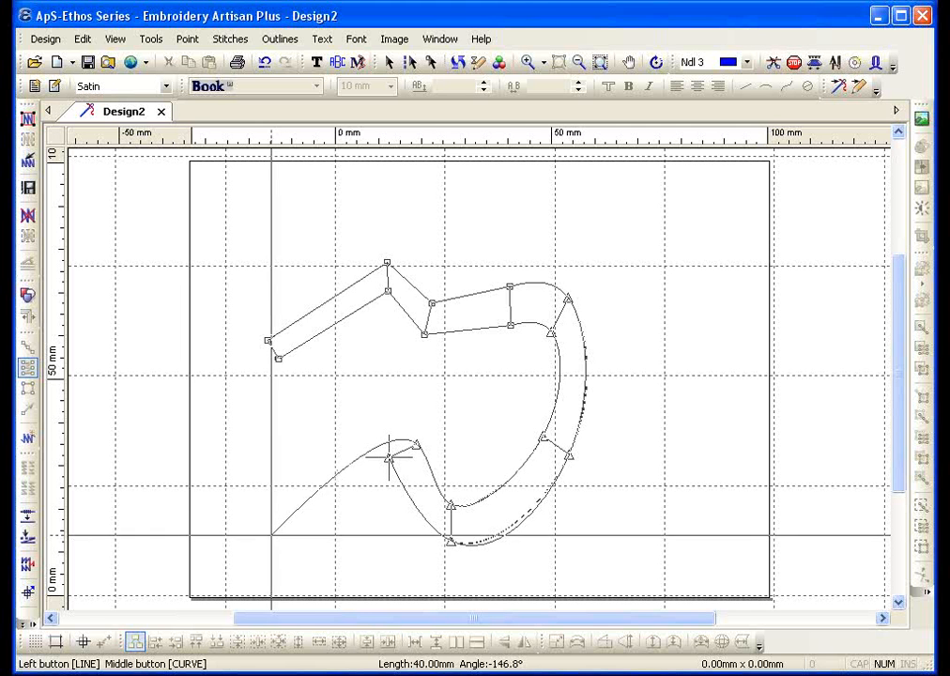
Add straight rail points along the neck and around the head, then finish the outline
click(359, 411)
click(351, 443)
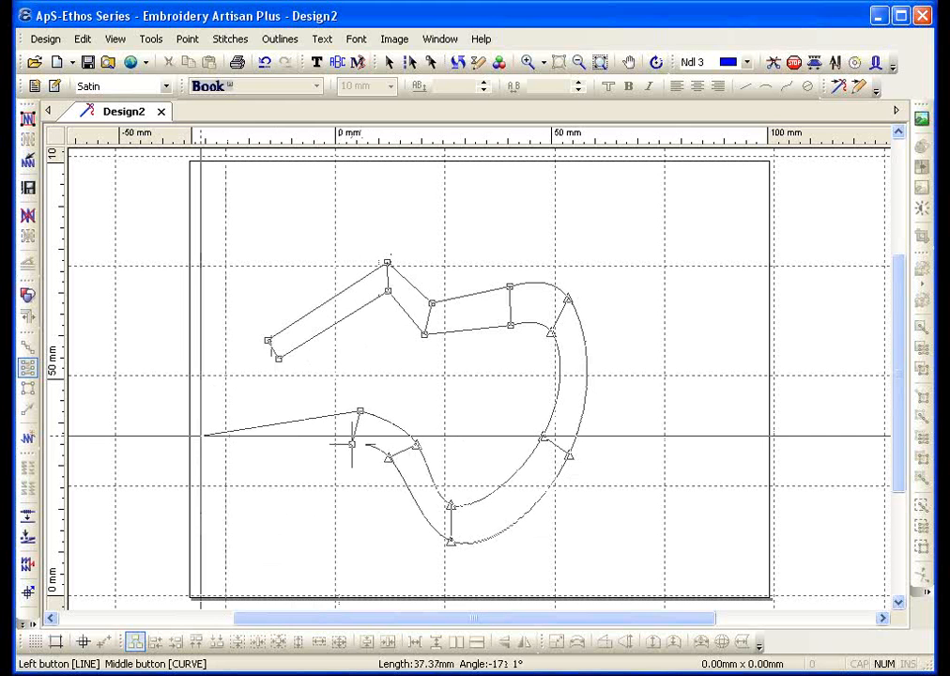
click(201, 411)
click(173, 444)
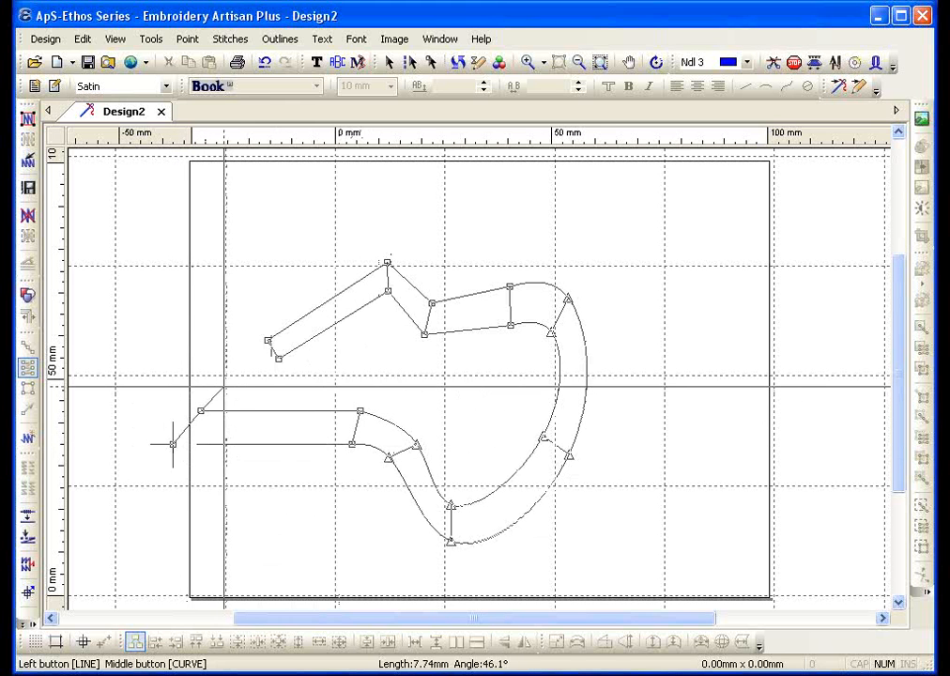
click(188, 381)
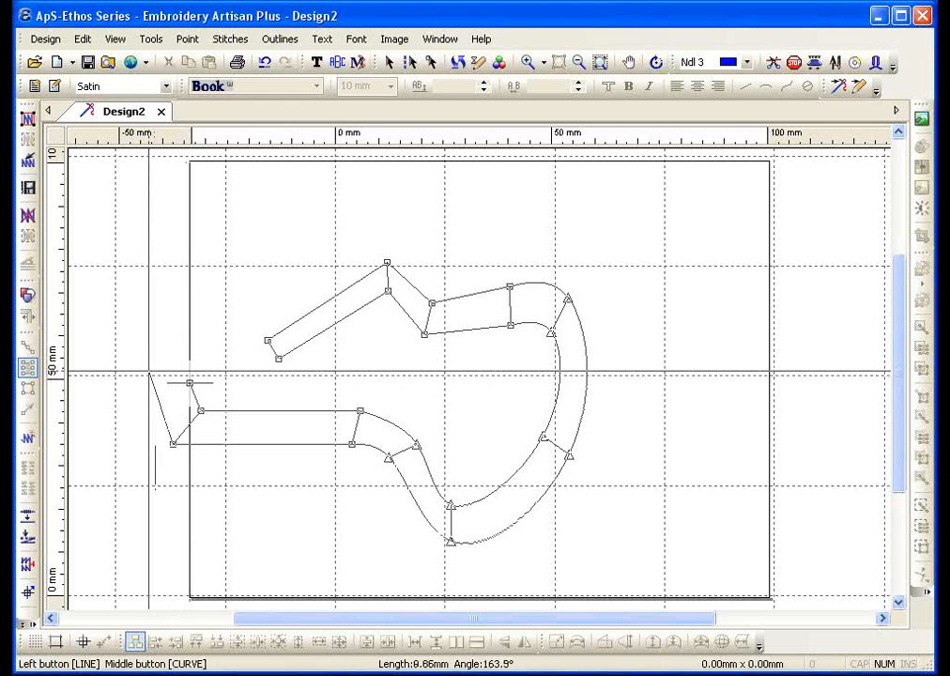
click(201, 365)
click(189, 336)
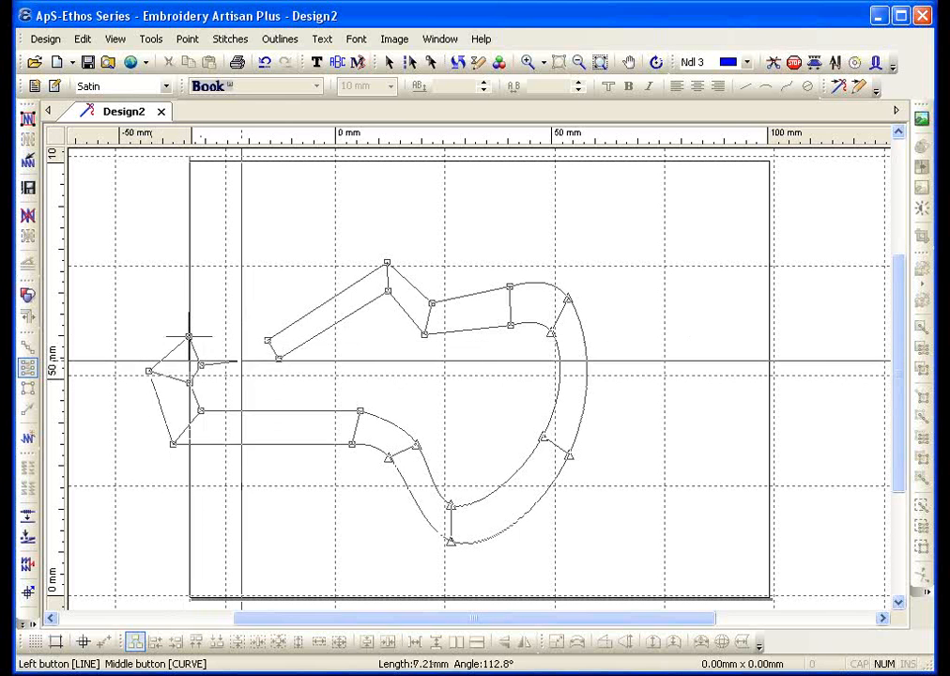
click(236, 392)
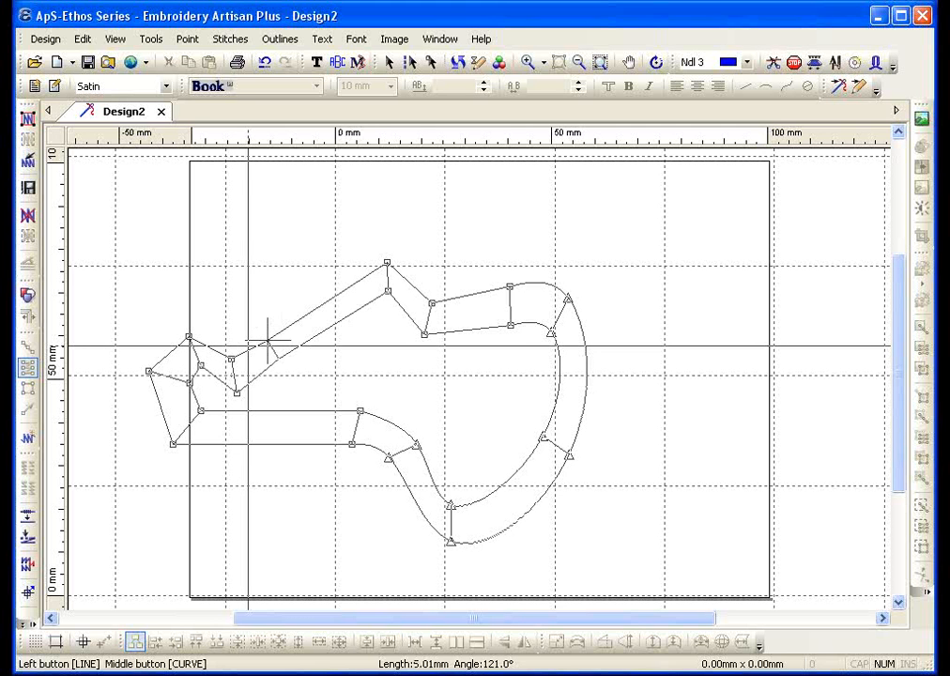
right_click(233, 246)
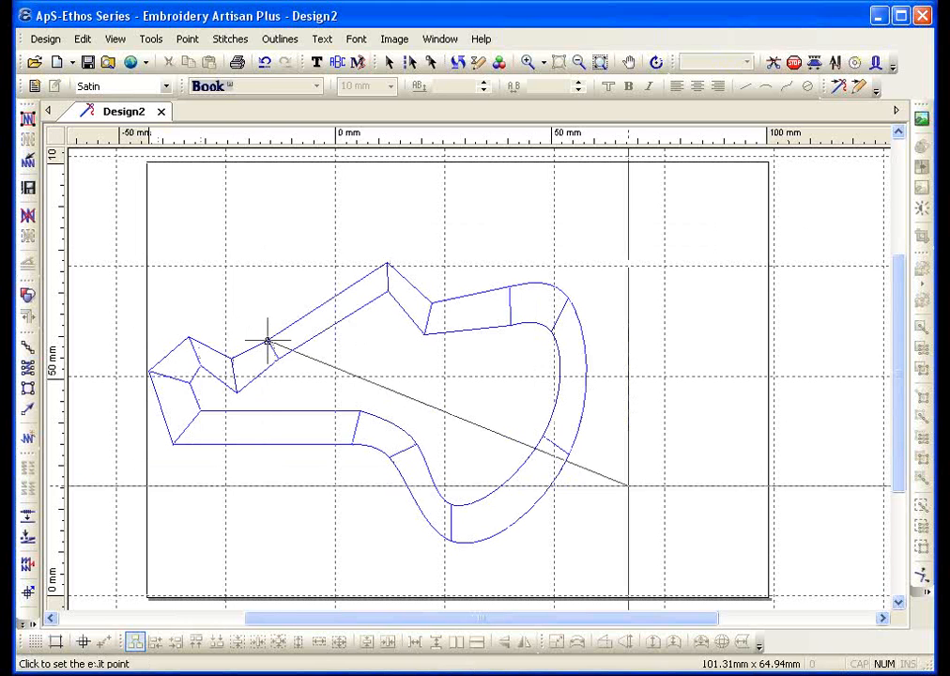
Set the guitar's exit point, make five drag adjustments, and stitch it as 2625 blue satin stitches
click(548, 488)
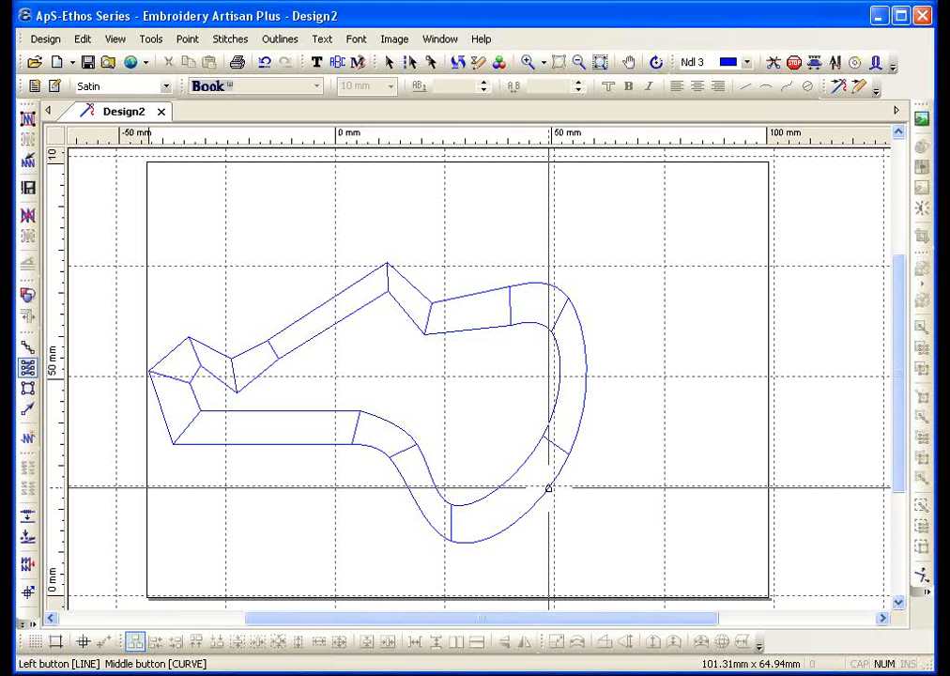
right_click(651, 211)
click(697, 283)
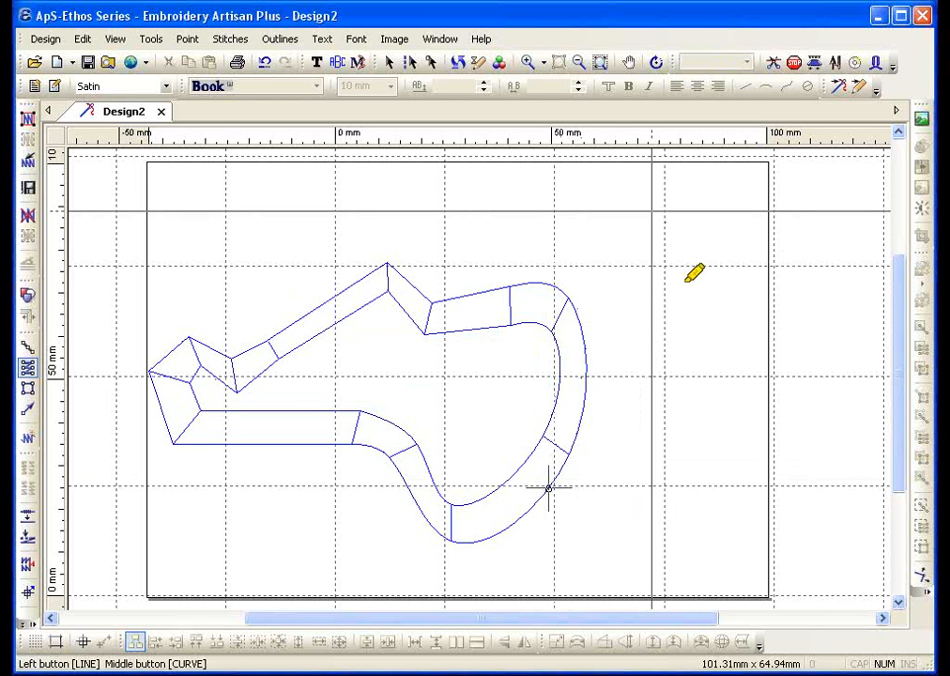
drag(544, 333, 569, 295)
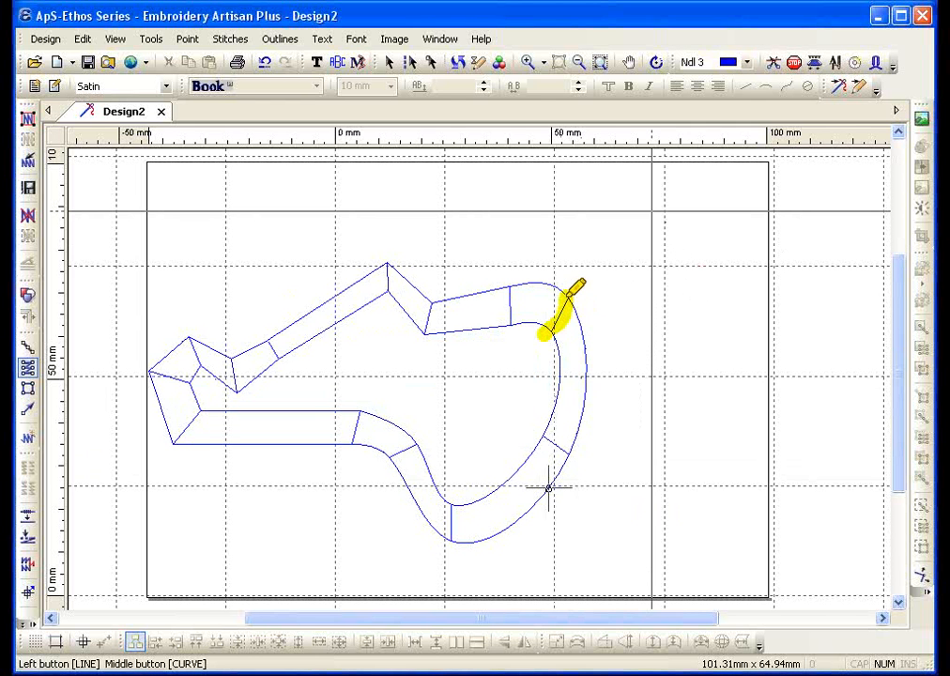
drag(508, 330, 510, 289)
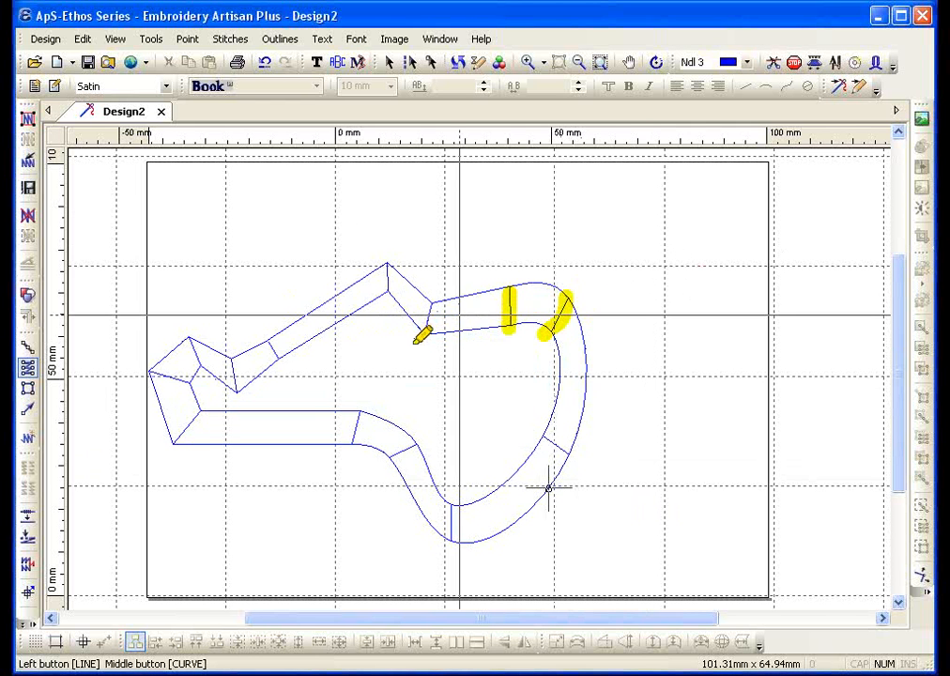
mouse_move(416, 343)
mouse_down()
mouse_move(429, 308)
mouse_move(387, 297)
mouse_move(381, 262)
mouse_up()
drag(349, 452, 361, 399)
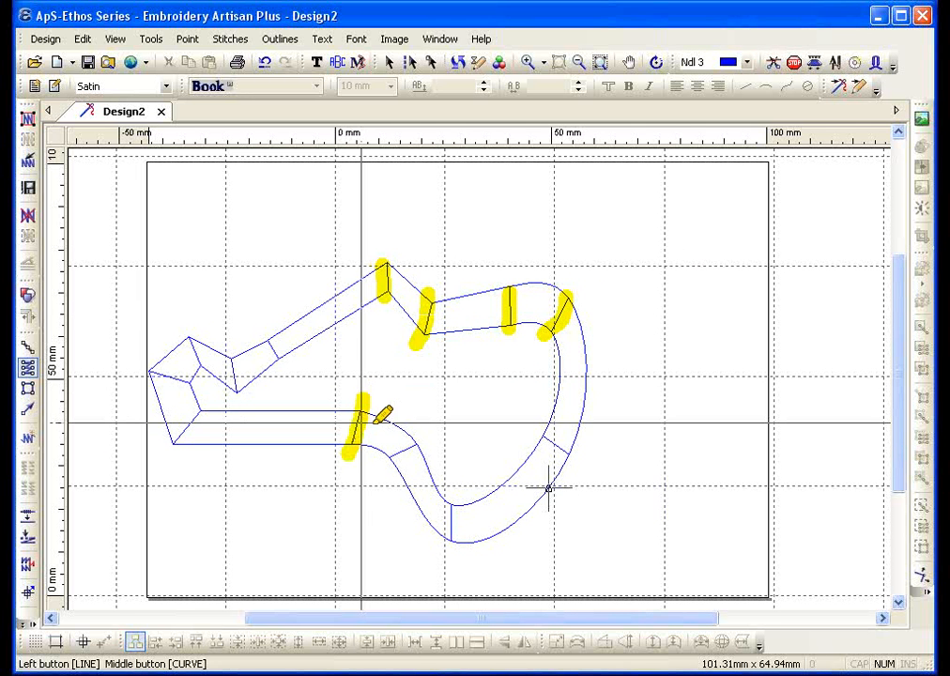
drag(380, 462, 430, 438)
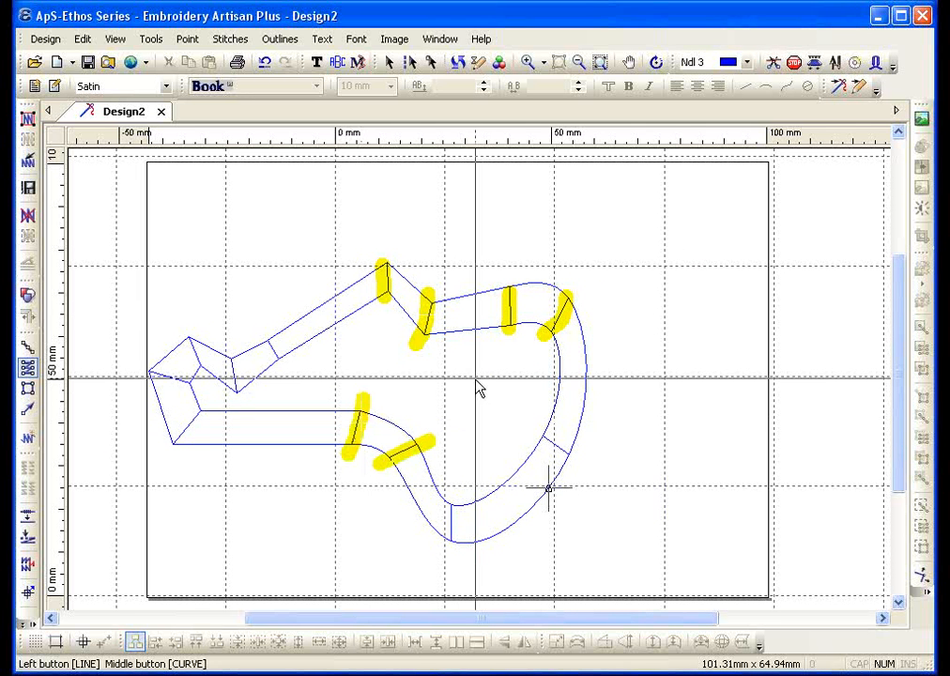
click(26, 123)
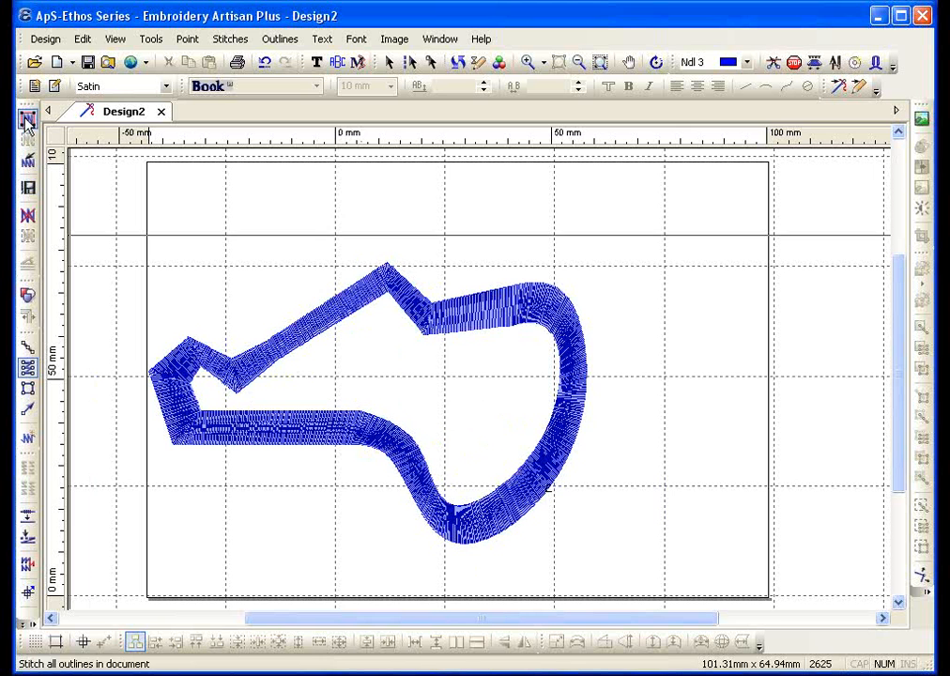
Select and delete the stitched guitar object so Design2's canvas is empty
click(388, 62)
click(322, 313)
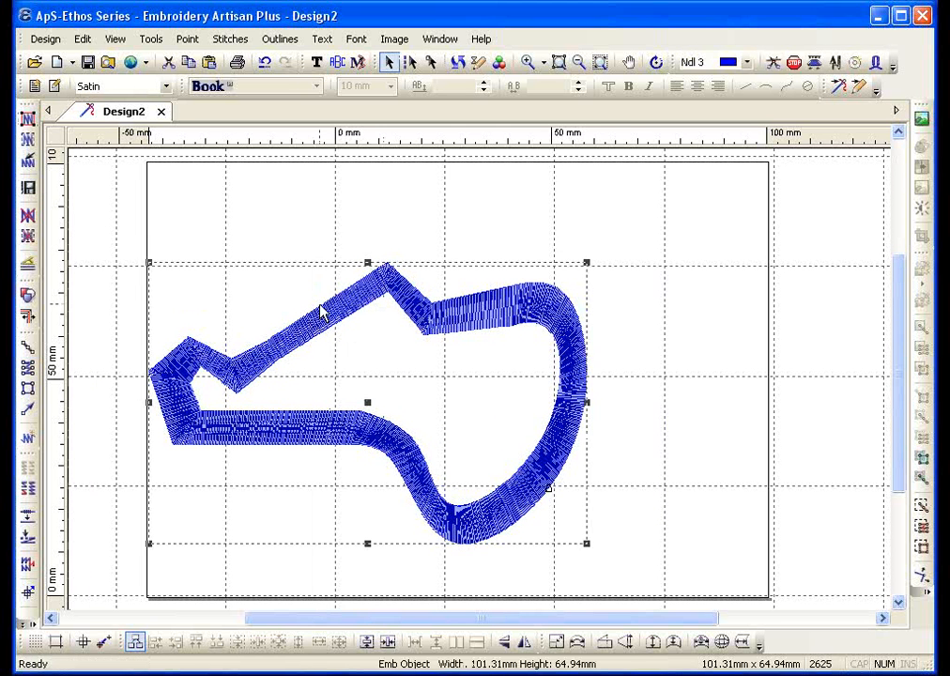
key(Delete)
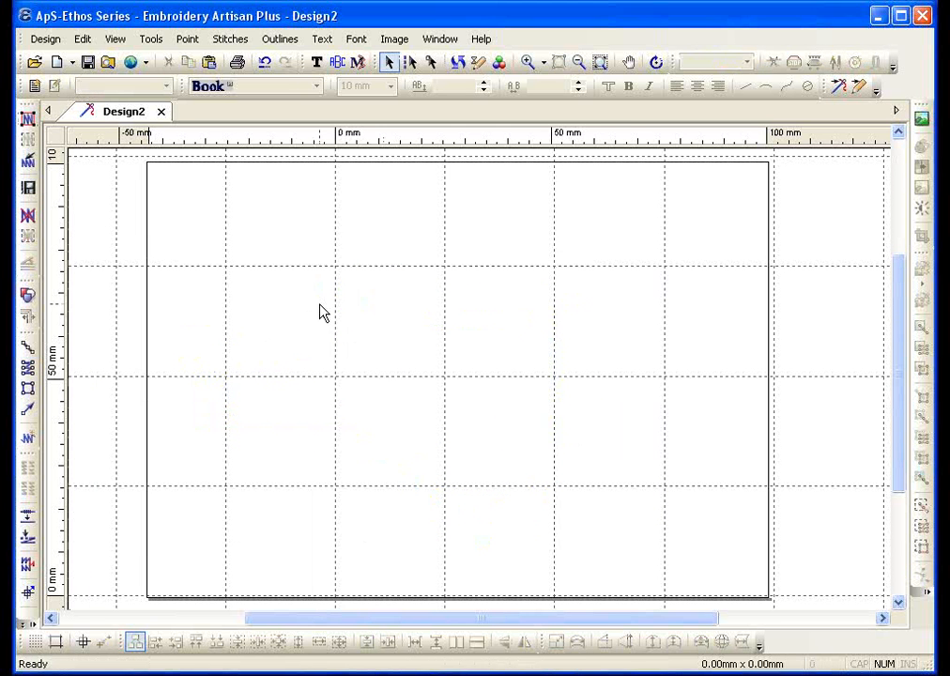
click(27, 366)
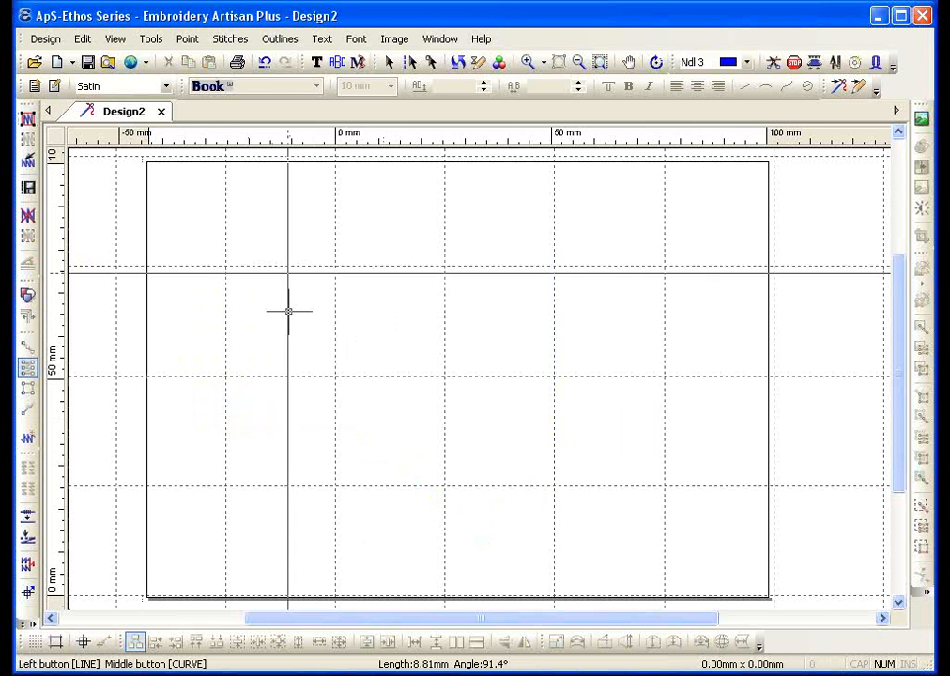
Digitise a six-point angular bow-tie satin outline, set its exit point, and stitch it blue
click(288, 310)
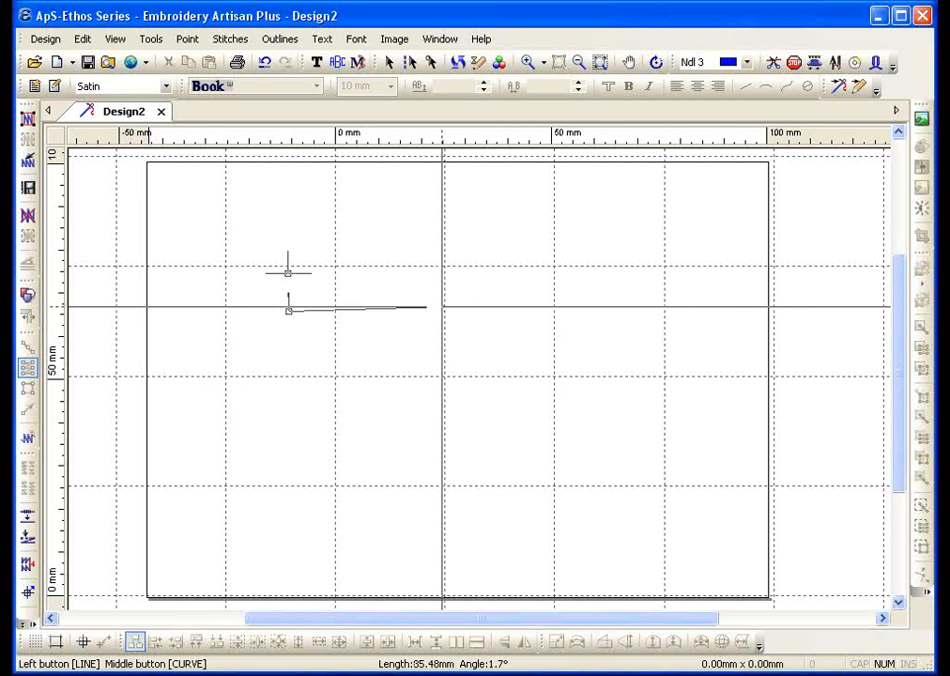
click(288, 273)
click(441, 251)
click(456, 303)
click(569, 236)
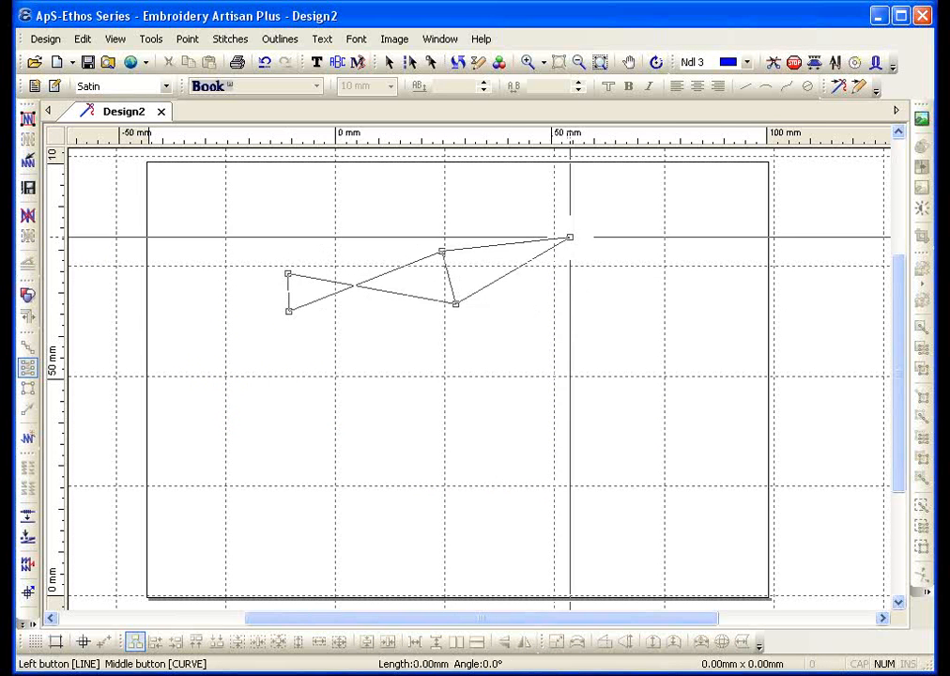
click(581, 281)
right_click(561, 346)
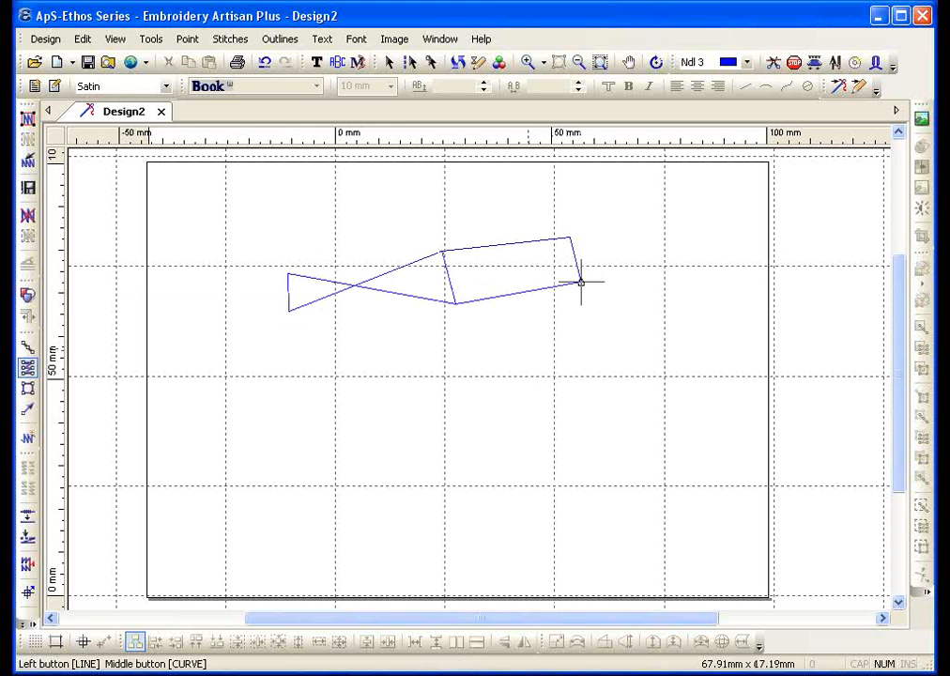
click(581, 281)
click(28, 119)
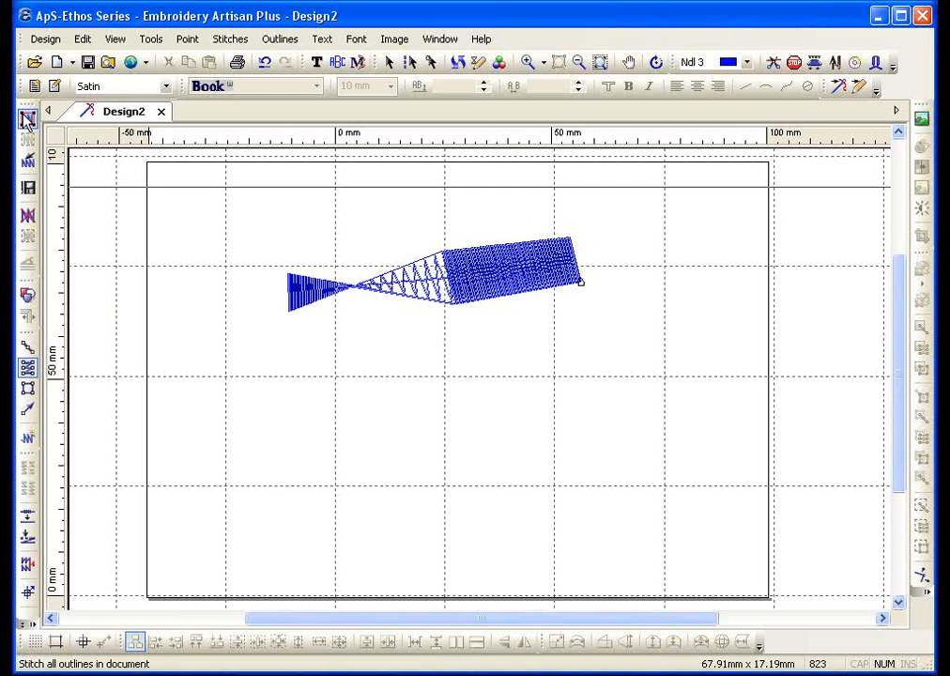
Begin a new satin outline below with three corner points for the hook
click(29, 368)
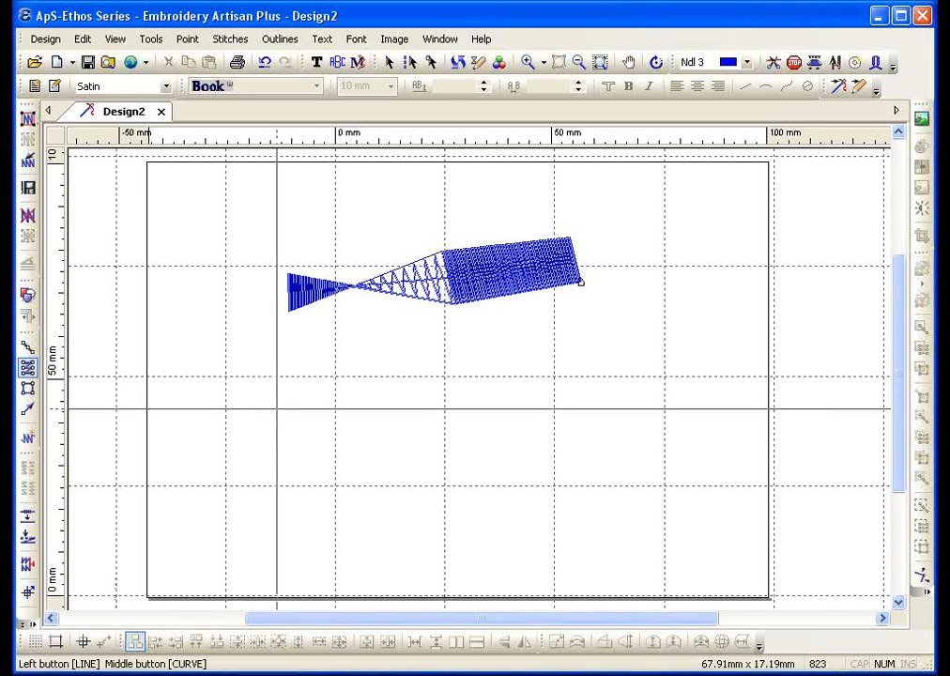
click(277, 407)
click(267, 381)
click(343, 388)
Curve the hook outline with eight curve points down to its tip, then finish and set the exit
middle_click(345, 354)
middle_click(394, 395)
middle_click(428, 364)
middle_click(408, 469)
middle_click(439, 402)
middle_click(390, 531)
middle_click(432, 492)
middle_click(364, 580)
right_click(364, 580)
right_click(364, 435)
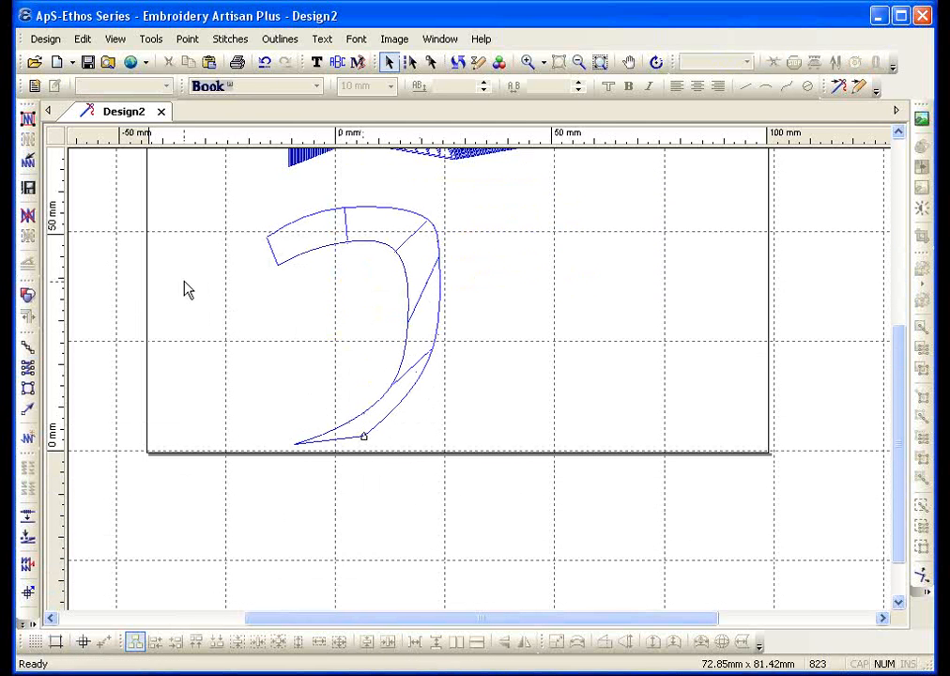
Stitch all outlines, then delete the generated stitches to leave bare outlines
click(27, 120)
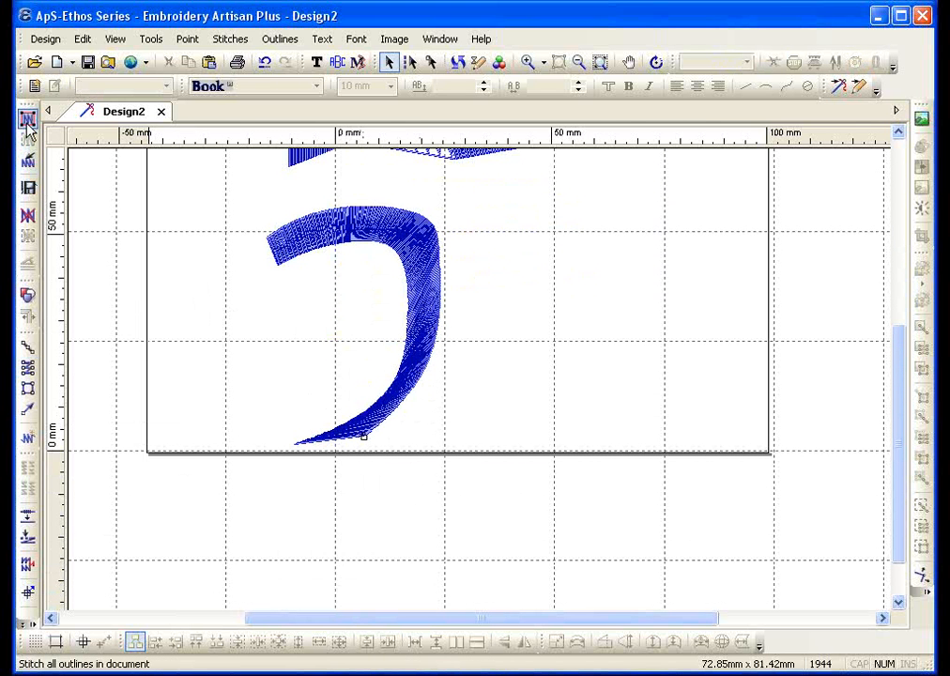
click(27, 161)
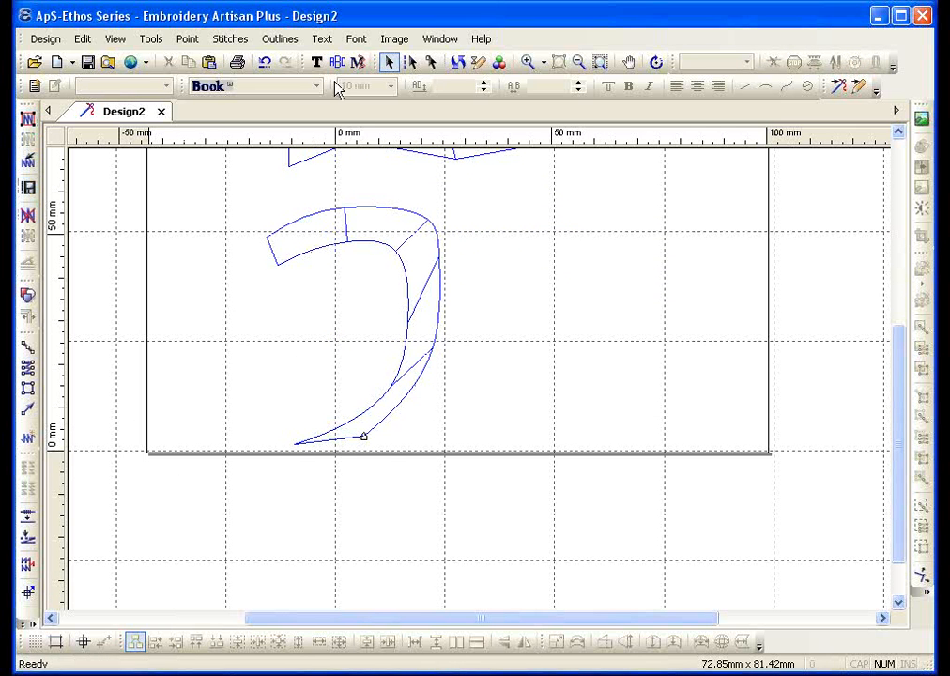
click(431, 62)
Drag a hook outline point downward, test-stitch the hook, then delete its generated stitches
click(443, 266)
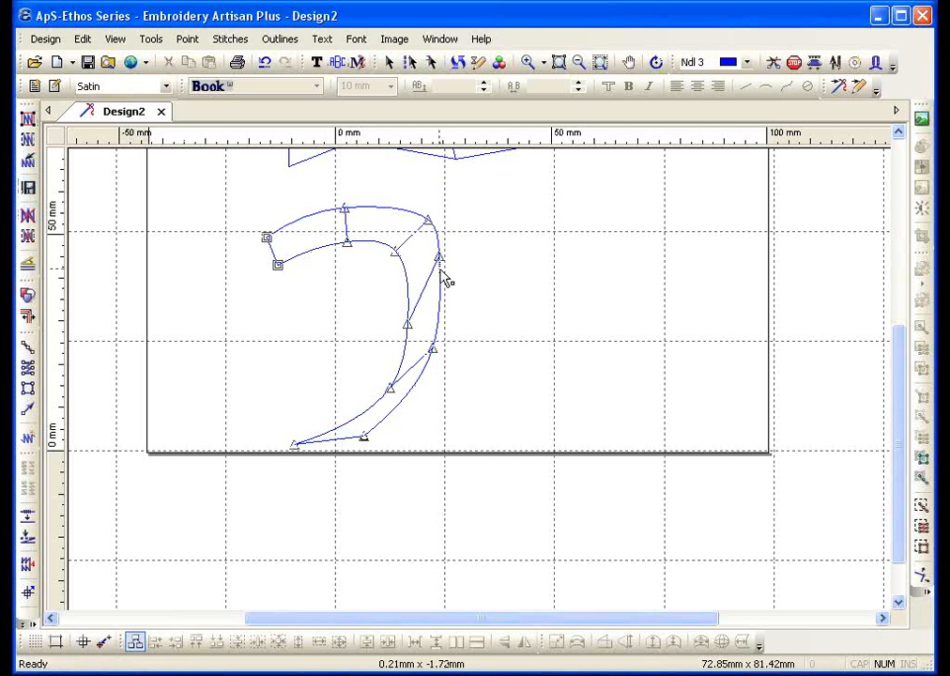
drag(441, 266, 395, 377)
click(388, 383)
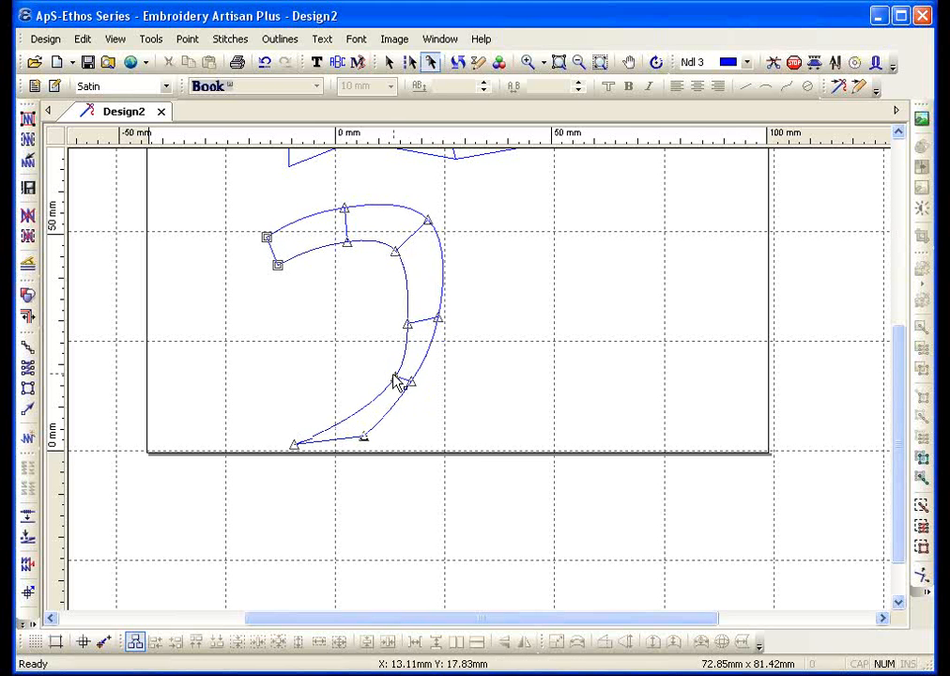
key(Escape)
click(28, 139)
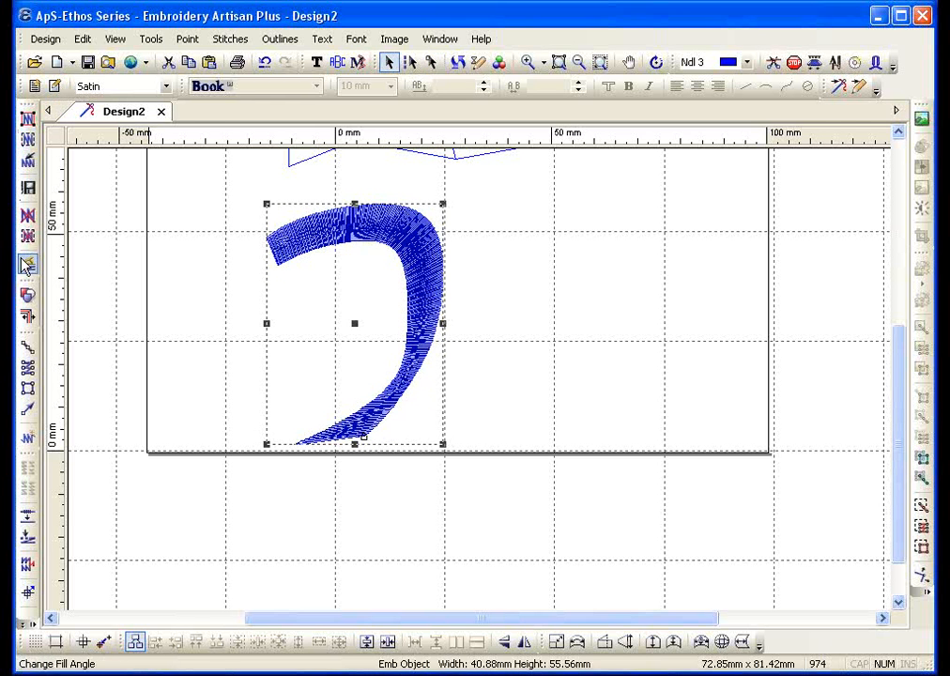
click(28, 169)
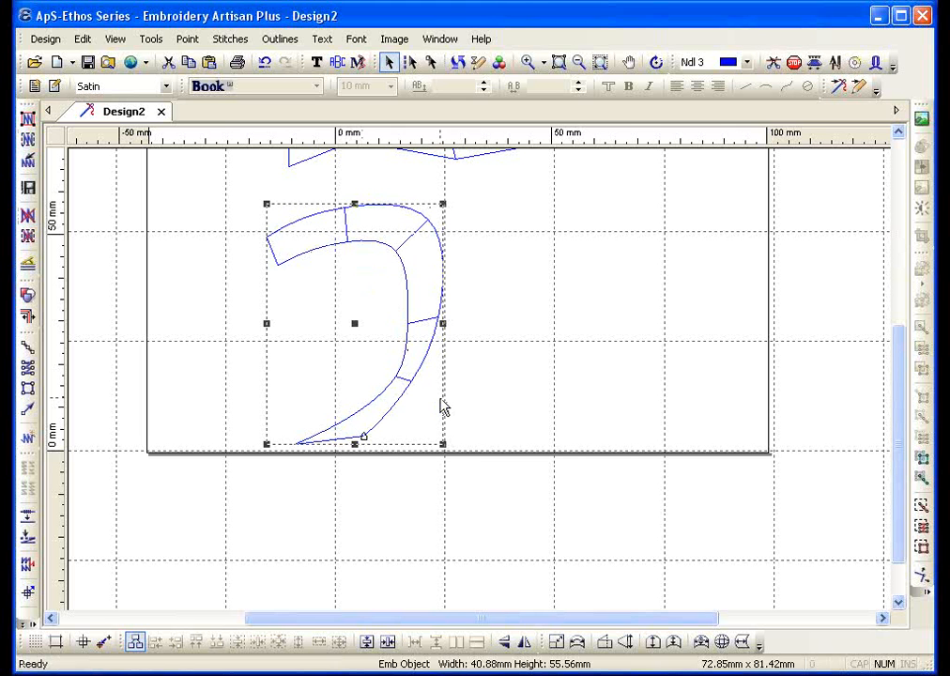
click(28, 366)
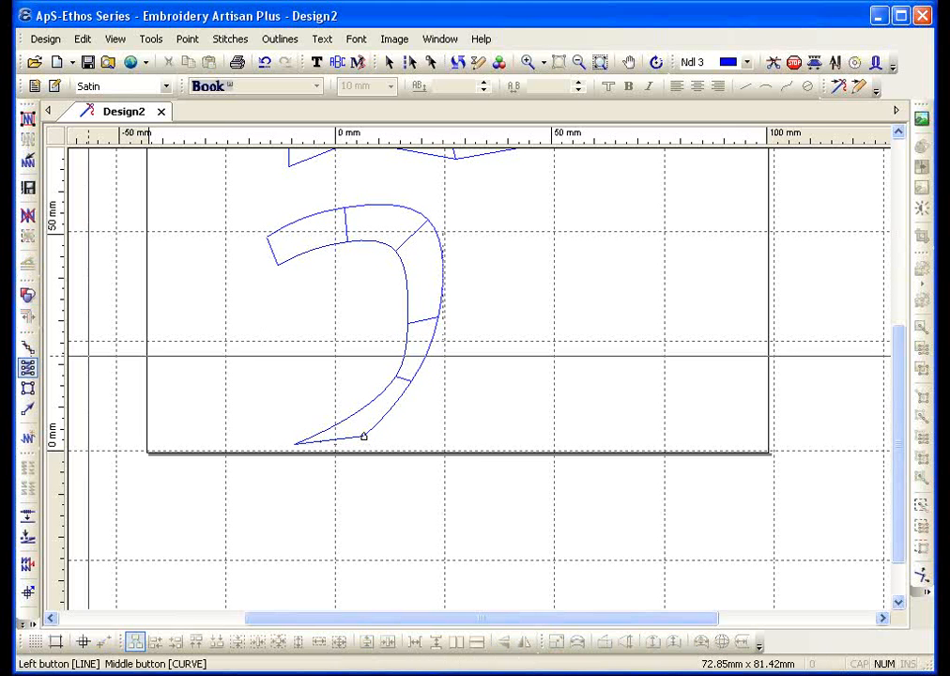
Digitise a seven-point tapered bar on the left and move it down-left so its tip reaches the hook
click(184, 324)
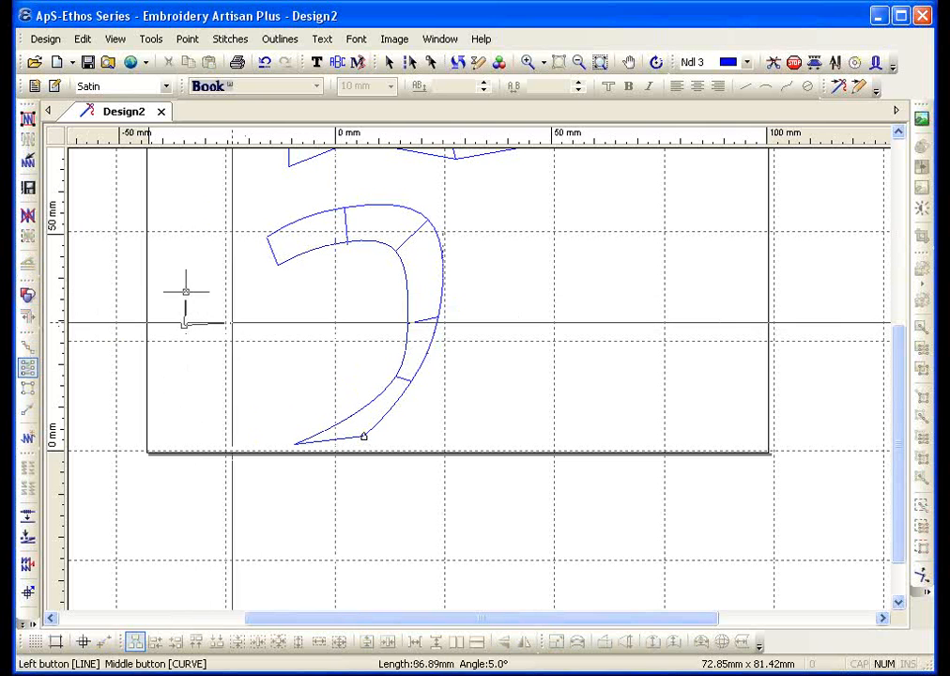
click(185, 291)
click(243, 321)
click(290, 289)
click(362, 314)
click(298, 288)
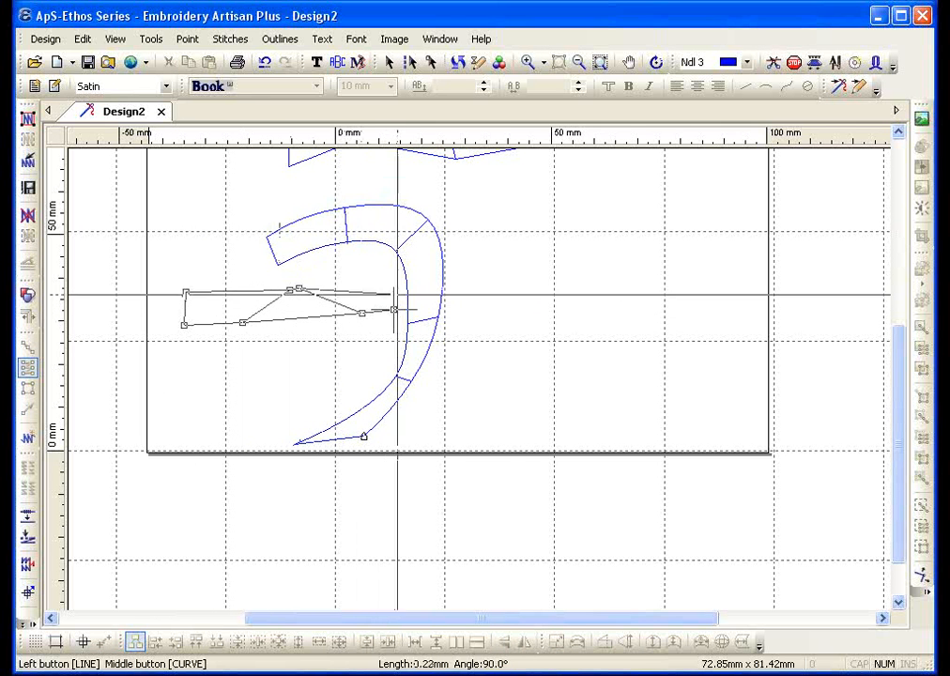
click(436, 279)
key(Return)
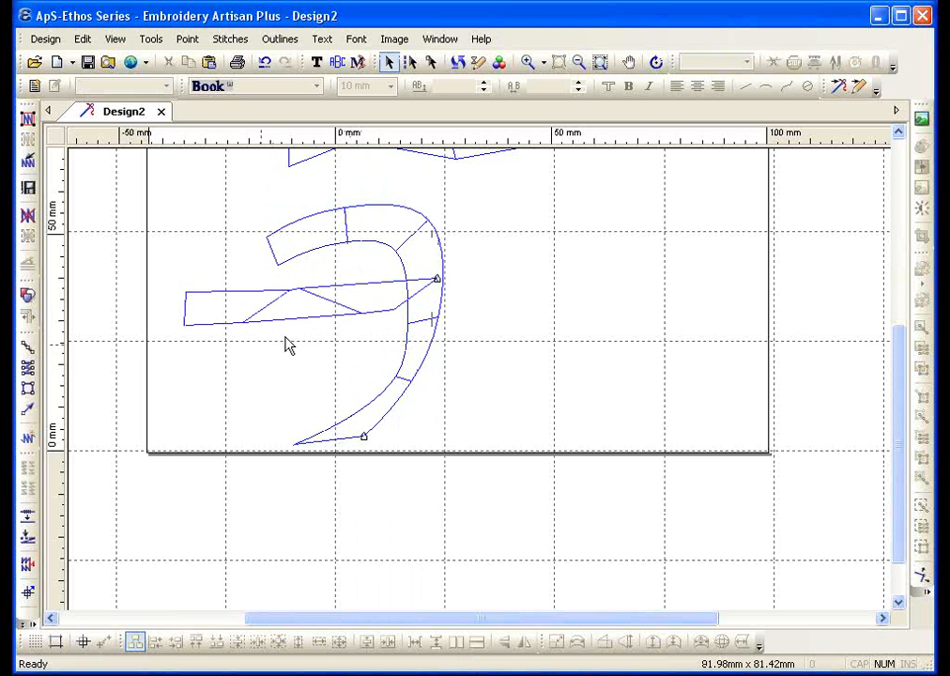
drag(299, 328, 241, 360)
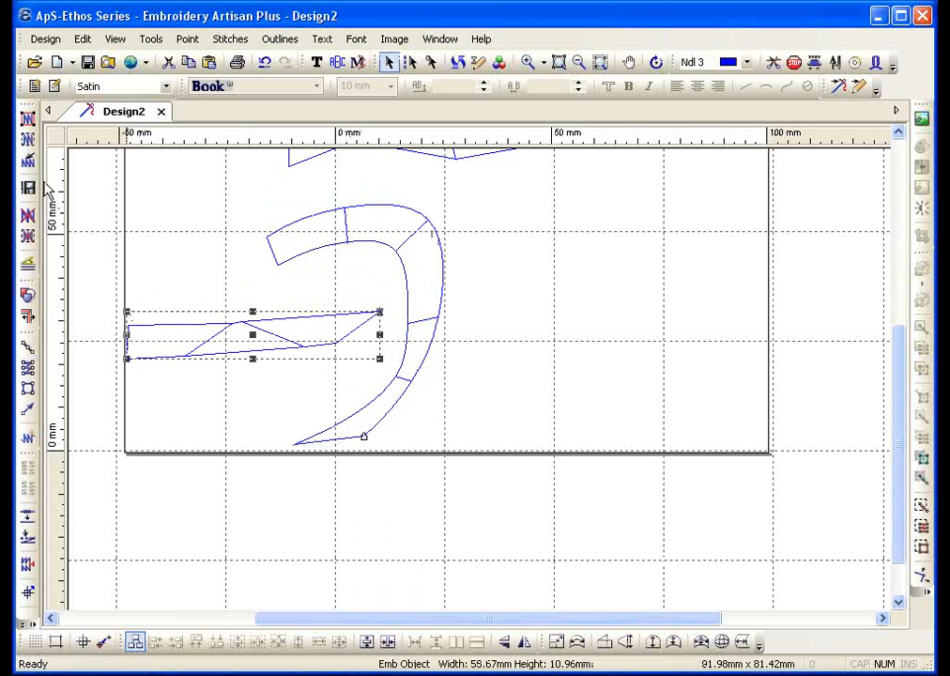
Stitch the selected tapered bar, zoom in to inspect its satin, then view the whole design
click(27, 141)
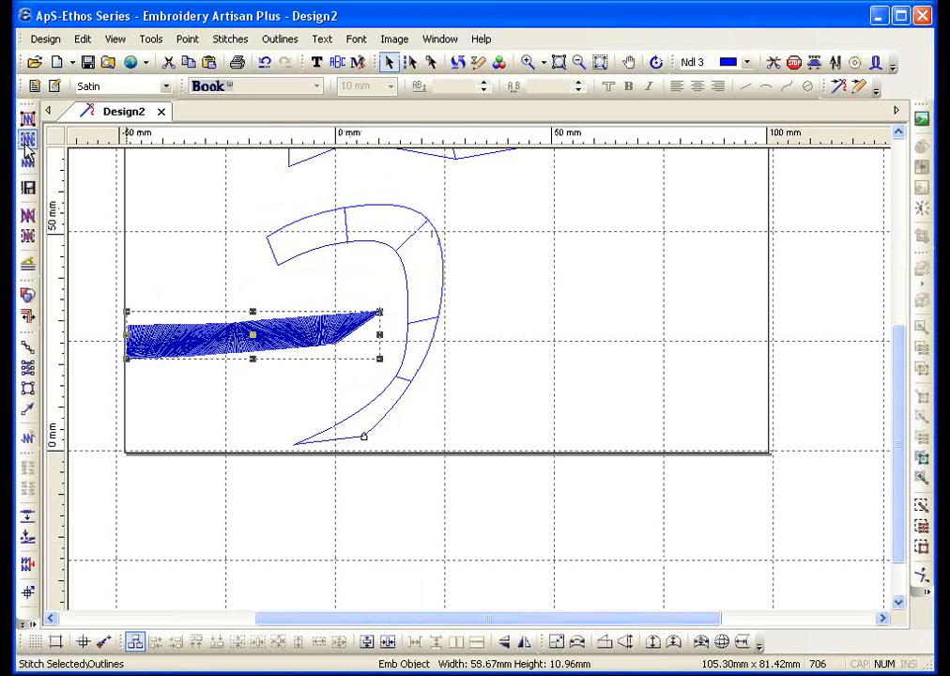
click(526, 62)
drag(179, 284, 356, 384)
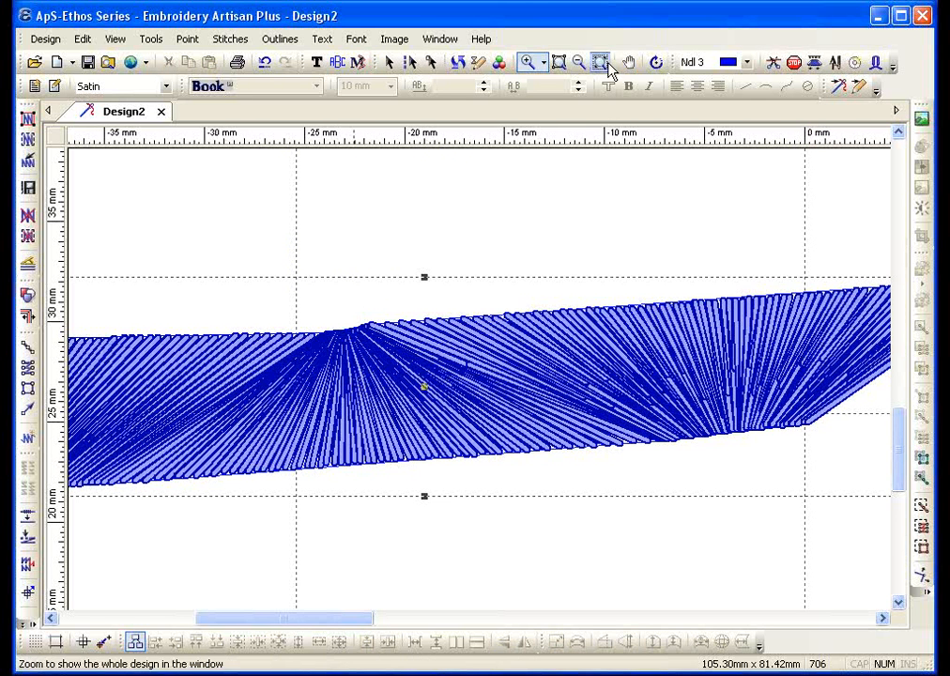
click(579, 62)
key(Escape)
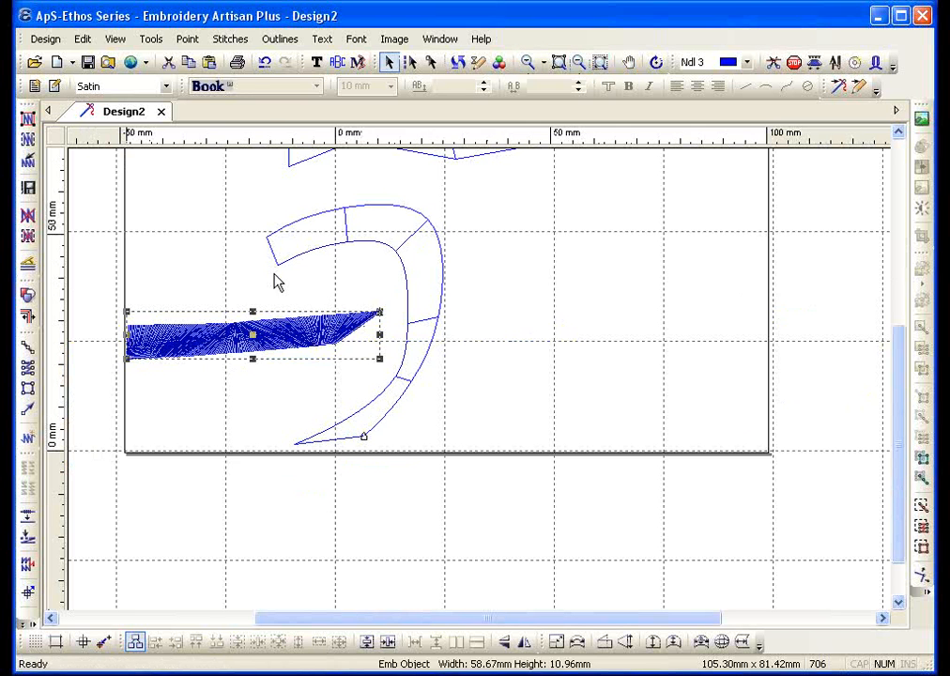
click(28, 368)
Place three corners and five curve points forming the rounded side of a reversed C right of the hook
click(492, 308)
click(494, 286)
click(552, 320)
middle_click(552, 292)
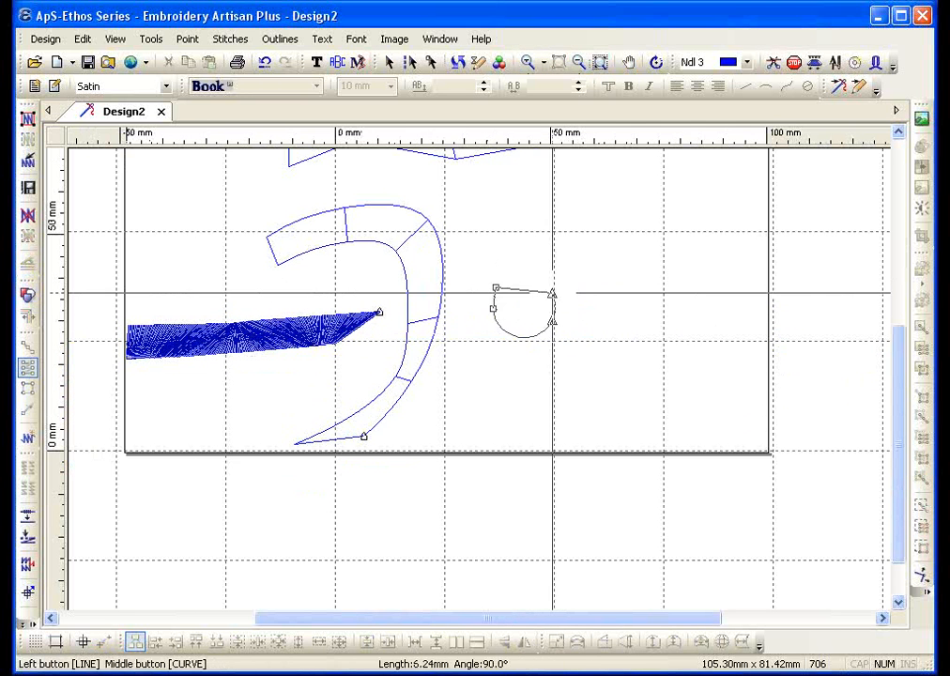
middle_click(614, 296)
middle_click(593, 280)
middle_click(627, 220)
middle_click(604, 219)
Add the top-edge corners, close the reversed-C outline, and set its exit point at the lower left
click(572, 316)
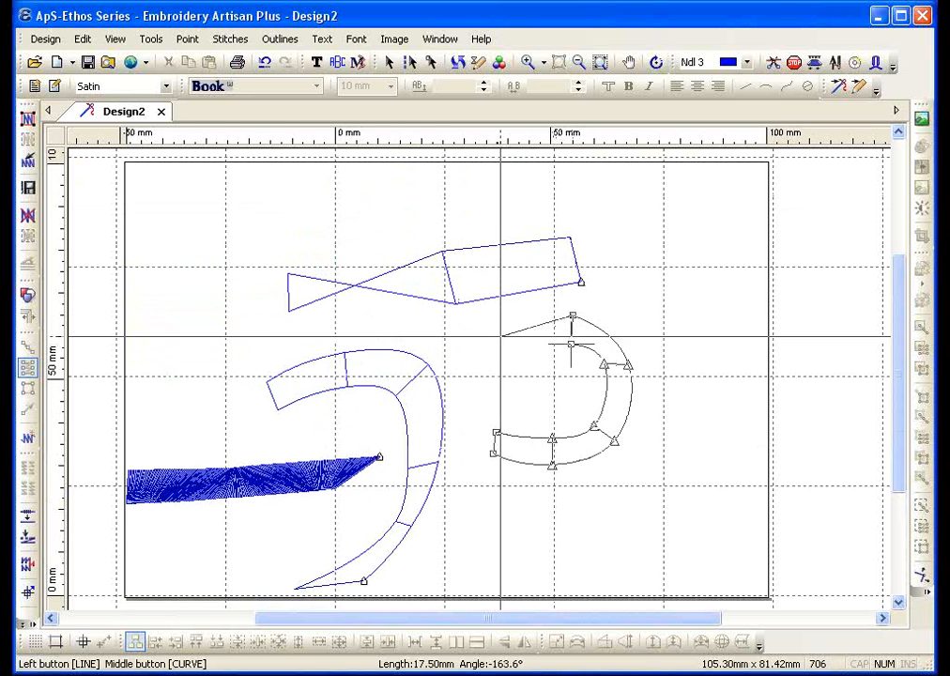
click(499, 316)
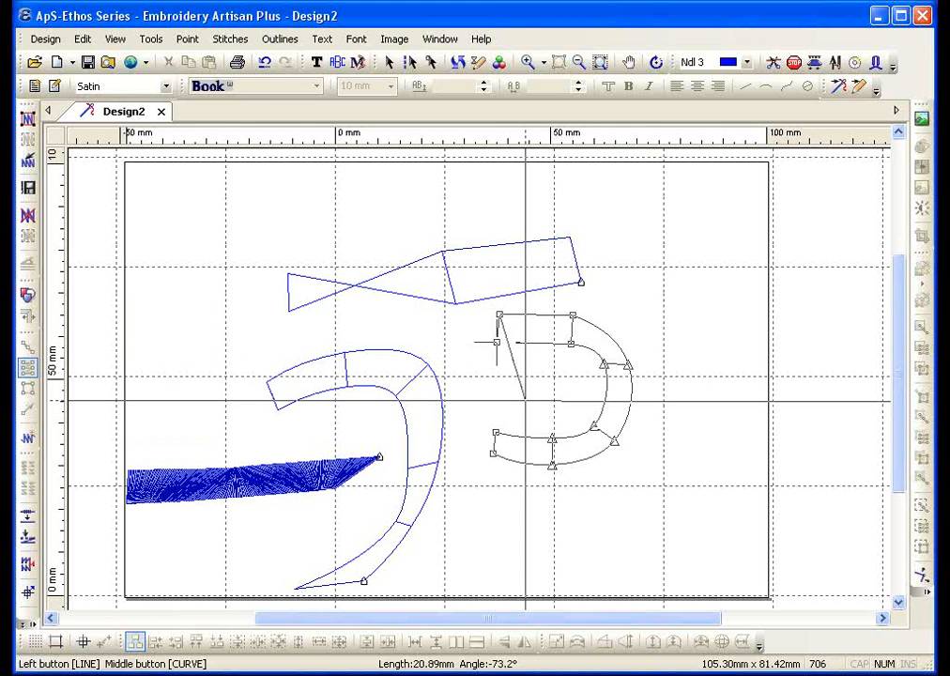
key(Return)
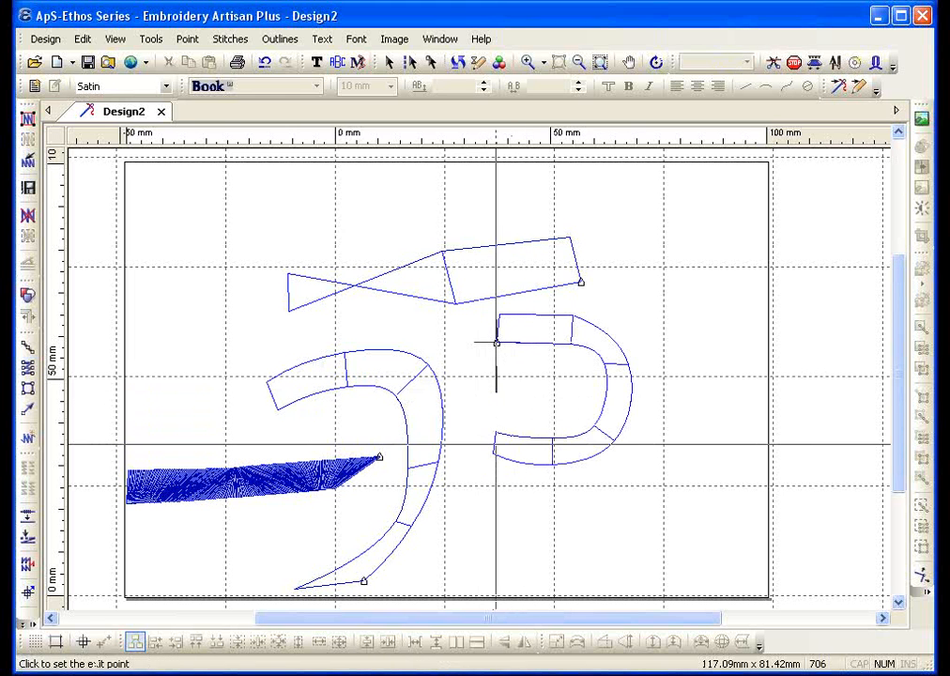
click(494, 444)
key(Escape)
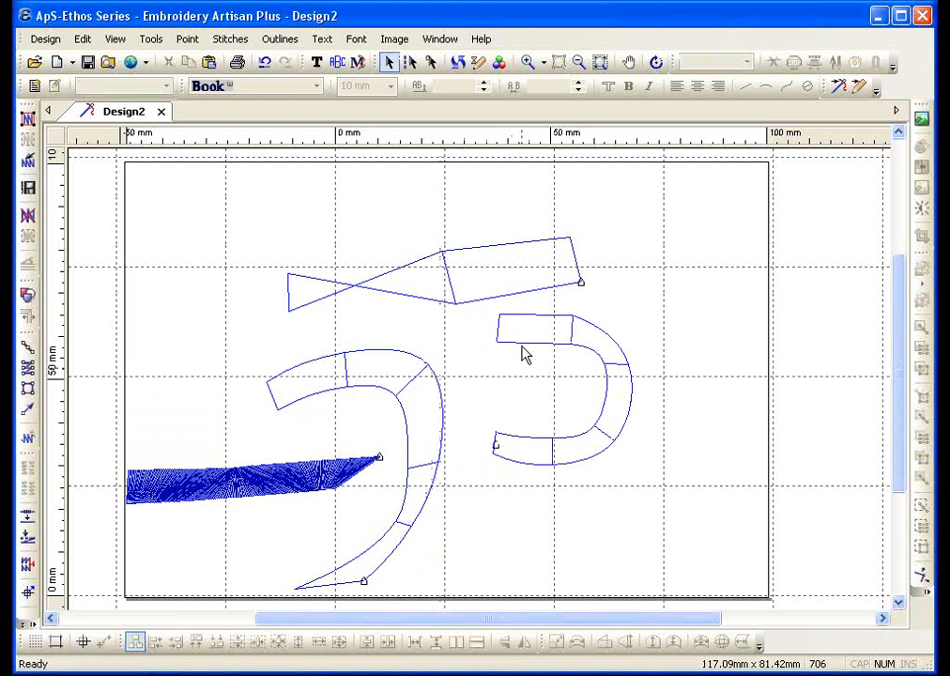
Zoom in below the right shape and place the four straight corner points of a new satin column
click(528, 348)
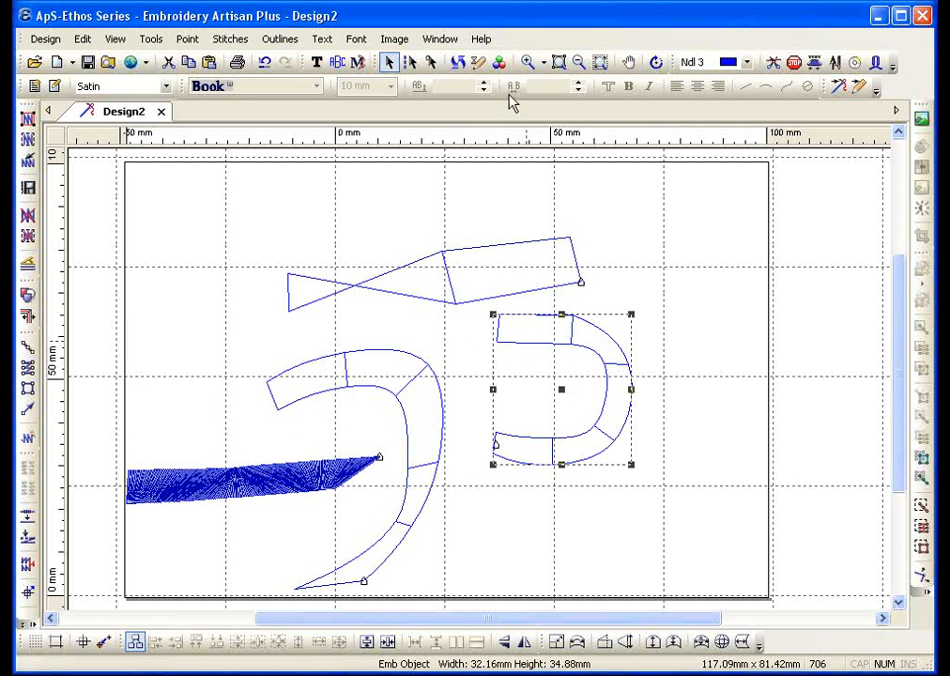
click(529, 63)
drag(431, 390, 654, 586)
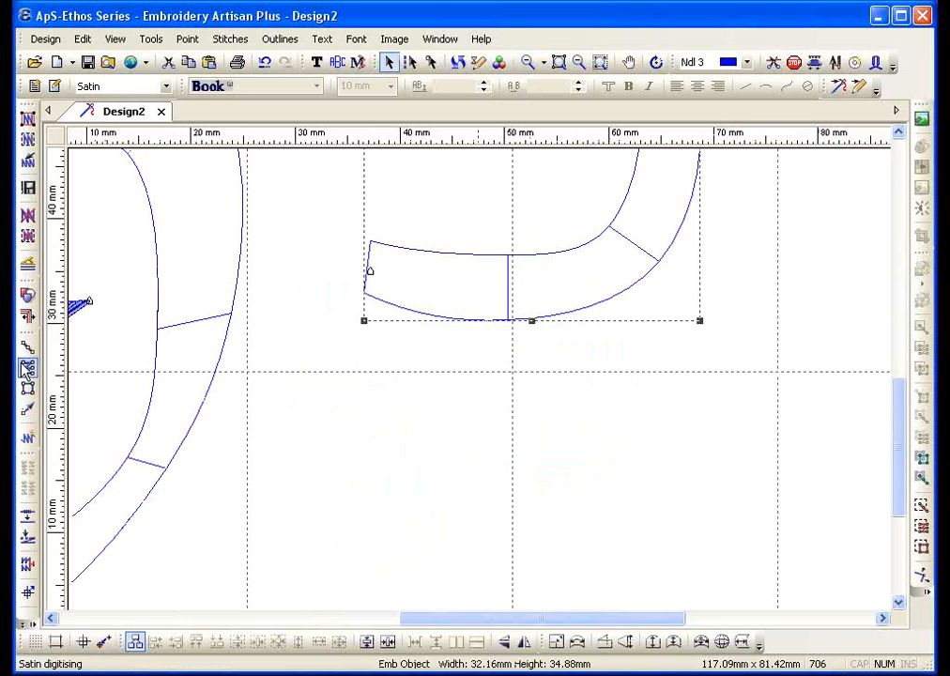
click(28, 368)
click(291, 526)
click(284, 445)
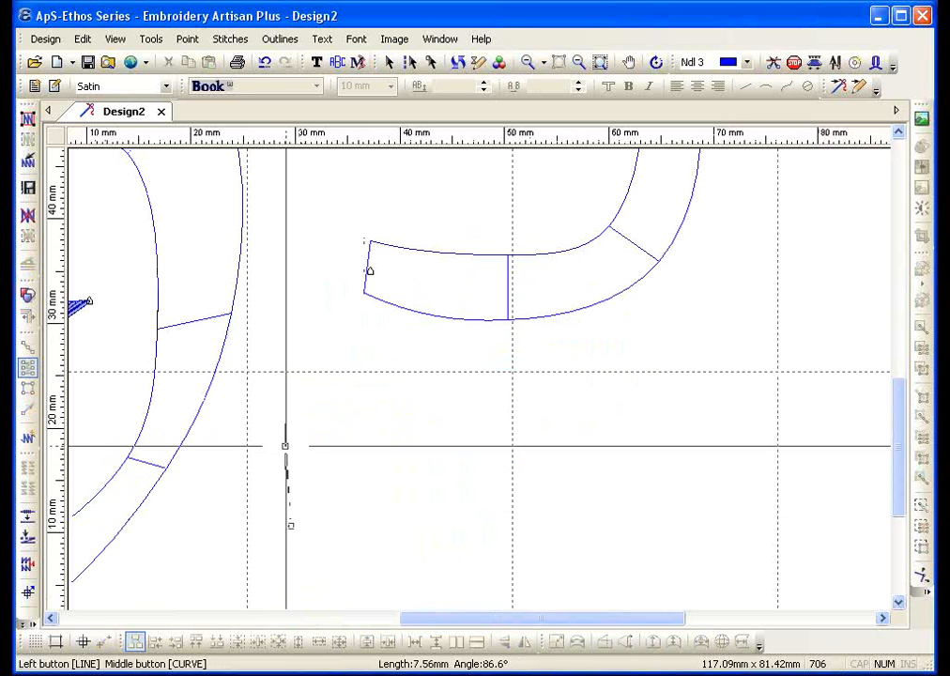
click(409, 519)
click(403, 441)
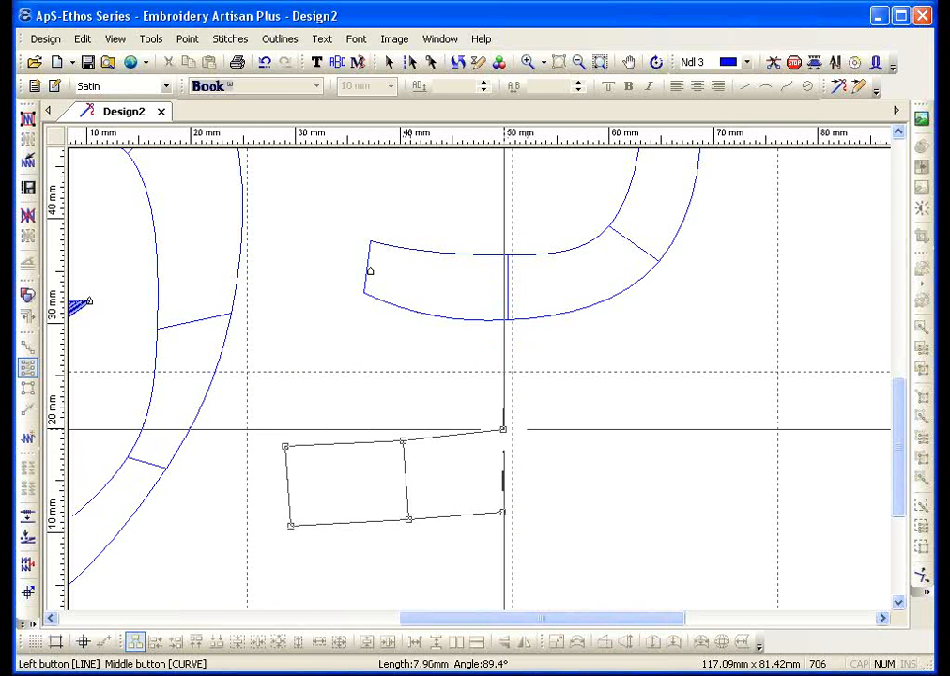
Round off the column's right end with a curve point, finish the outline and set its exit point
middle_click(513, 497)
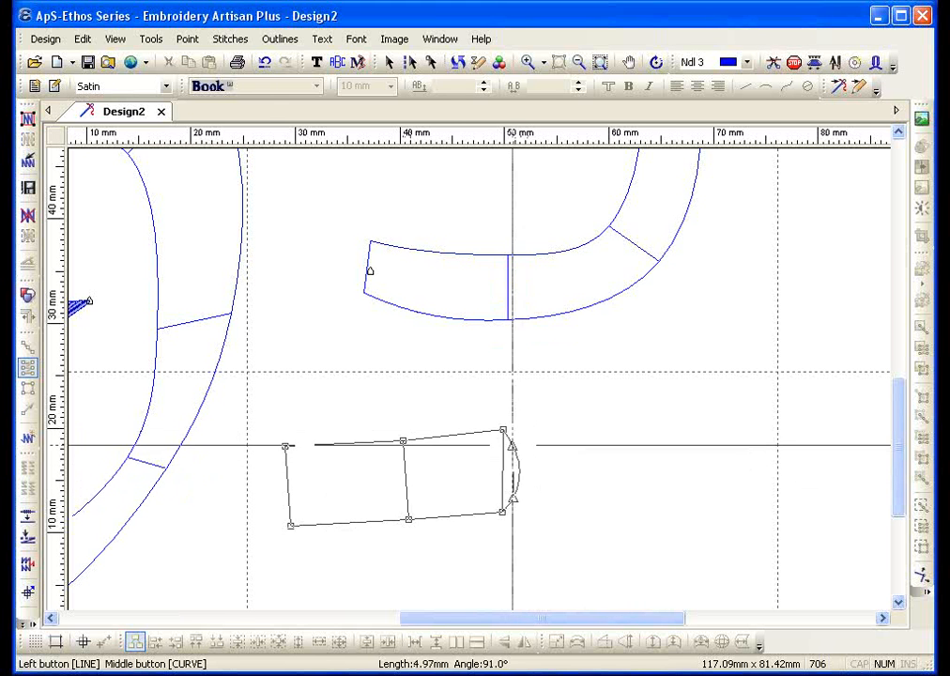
click(518, 472)
click(518, 458)
right_click(518, 458)
click(493, 461)
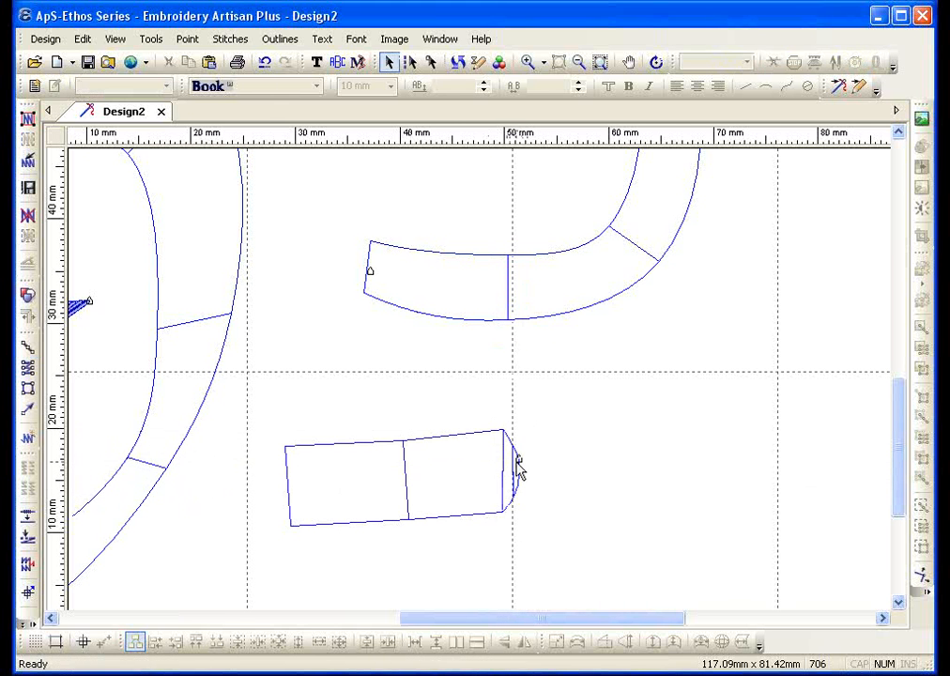
Zoom in on the column's rounded right end and generate its satin stitches
click(527, 62)
drag(490, 417, 591, 557)
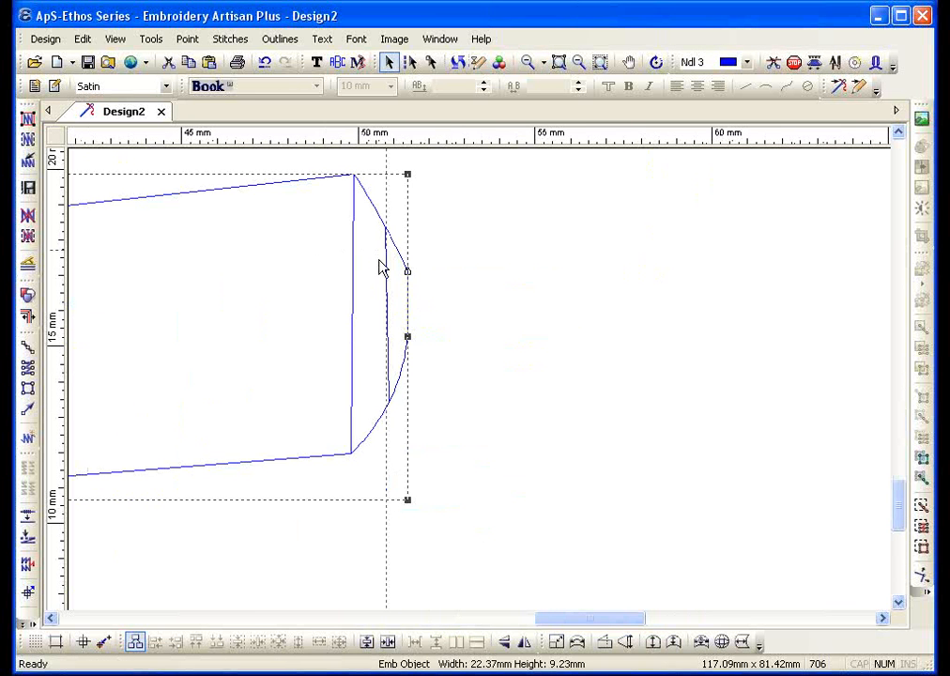
click(27, 138)
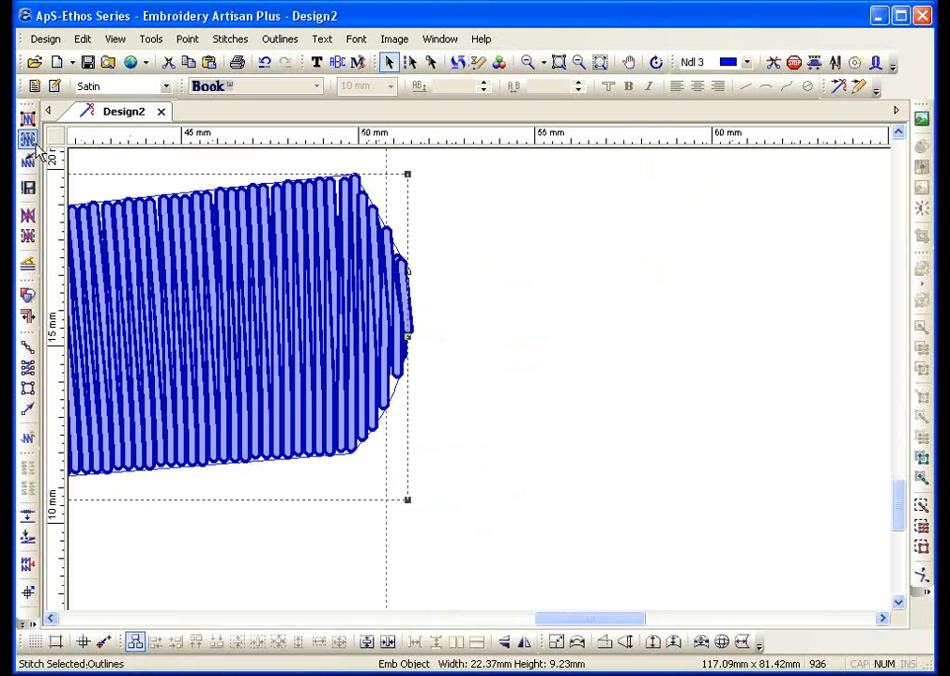
Zoom back out, delete the column's generated stitches and reselect the bare column outline
click(577, 63)
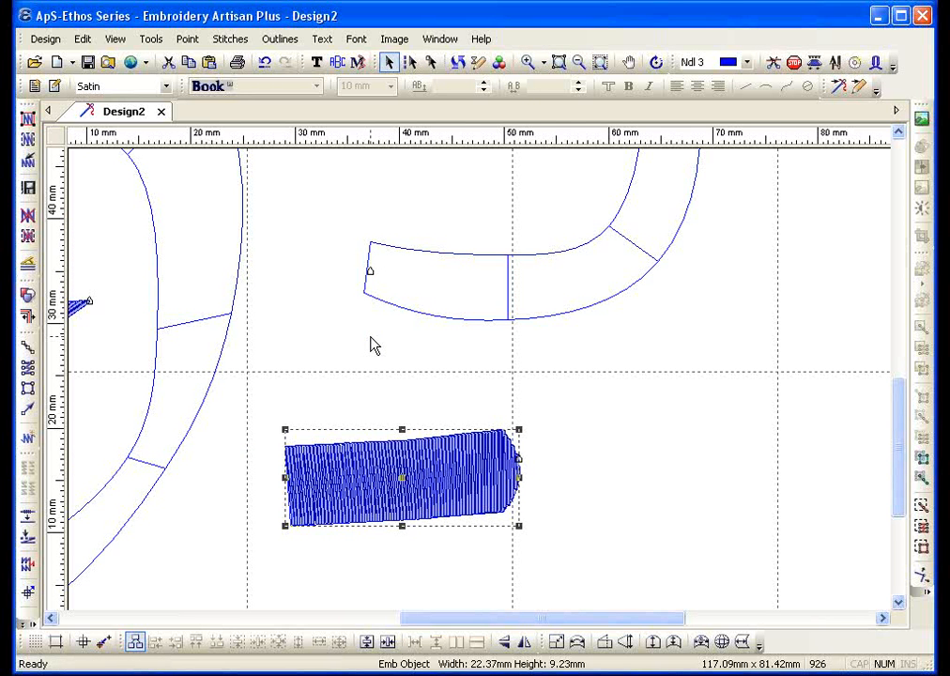
click(27, 216)
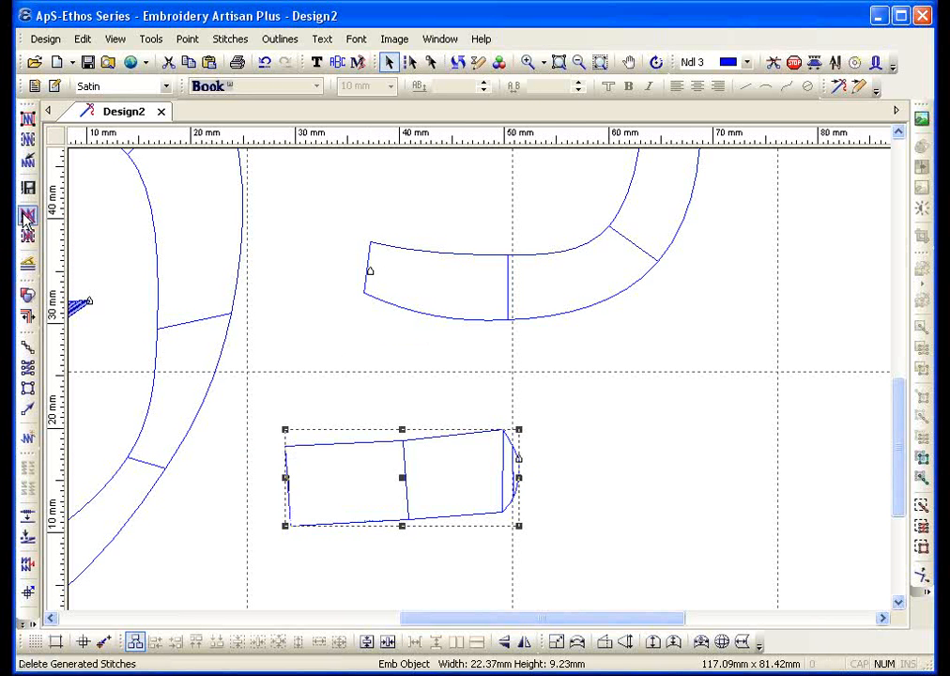
click(278, 346)
click(351, 455)
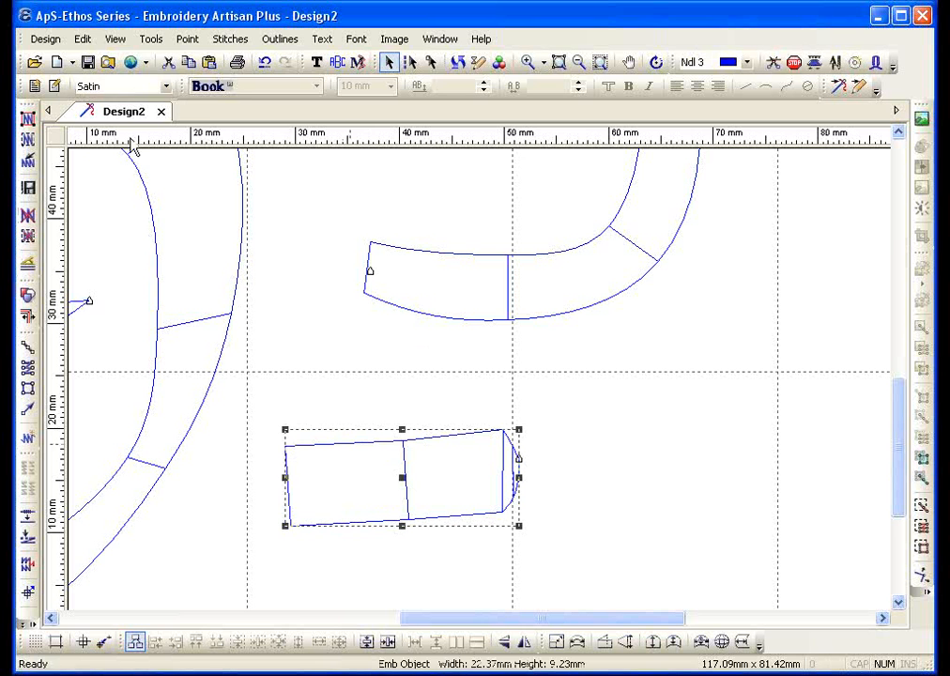
click(151, 41)
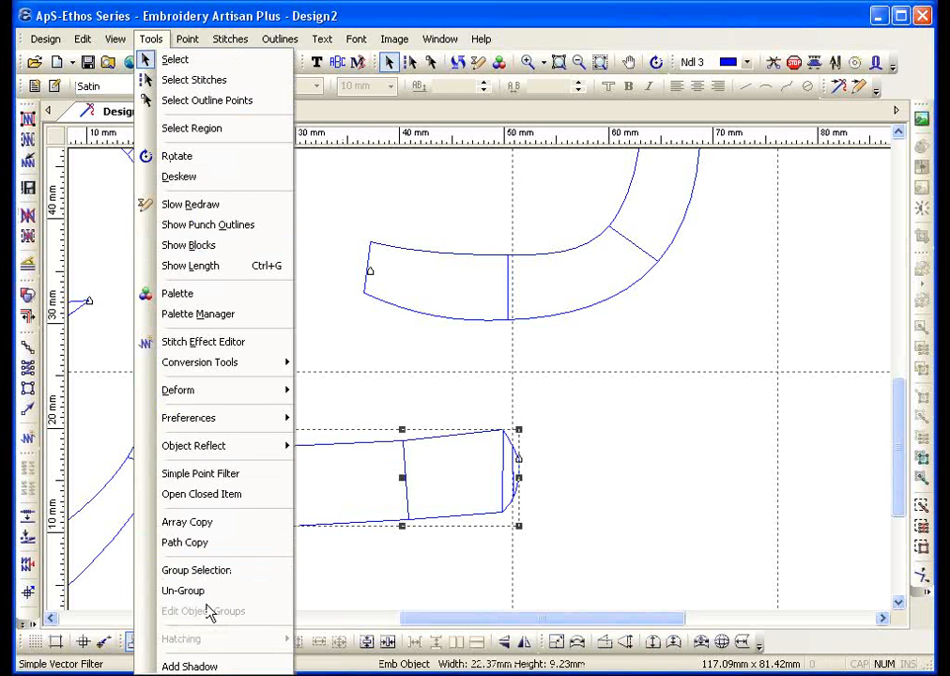
Add a red shadow with 1.0 mm overlap to the column, placed offset below it
click(188, 666)
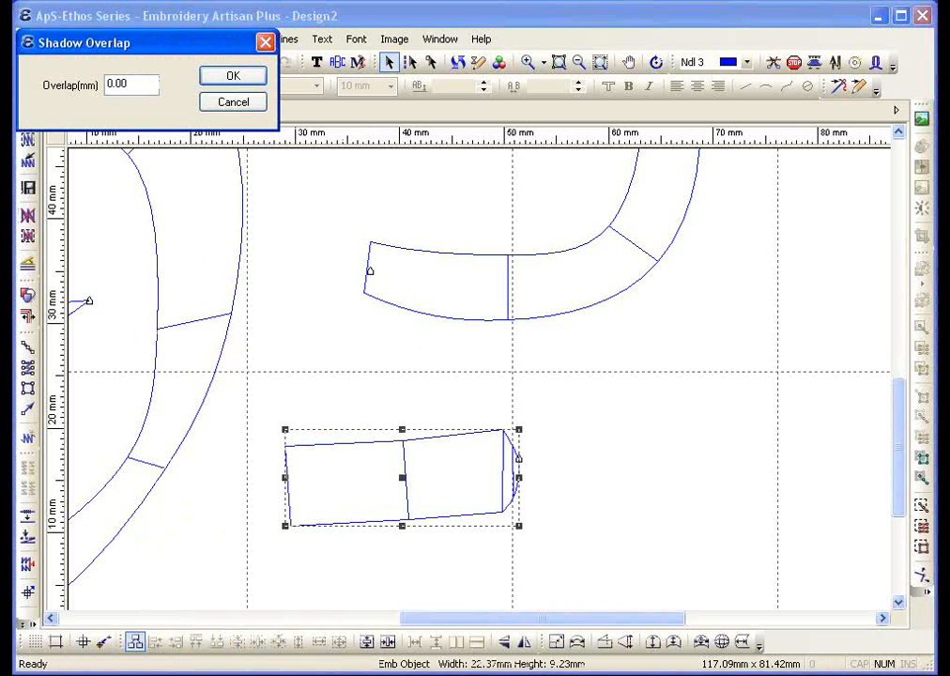
drag(130, 84, 33, 84)
text(1.0)
click(234, 77)
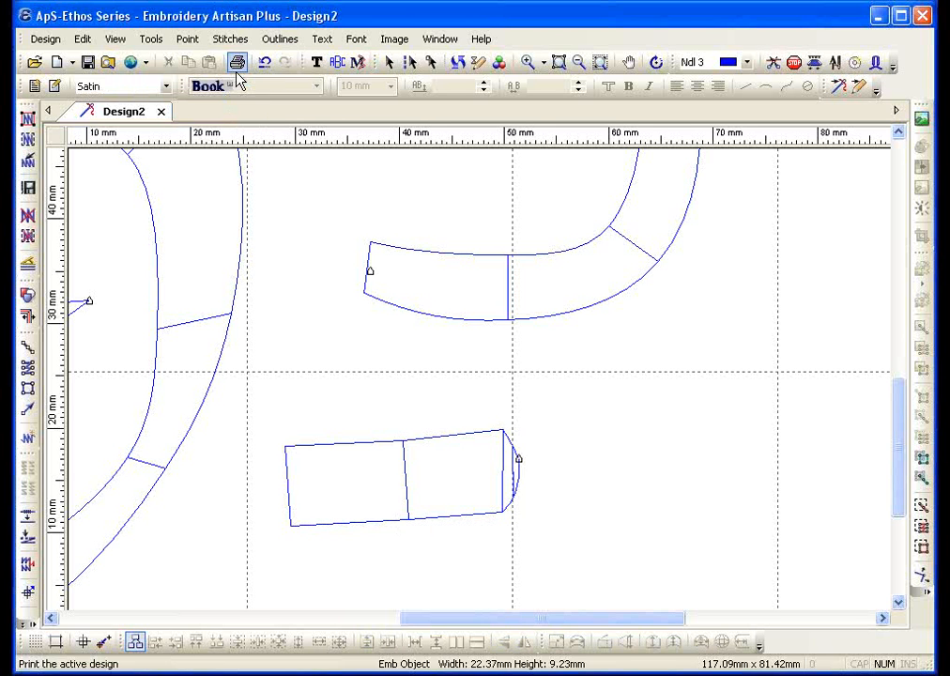
click(300, 573)
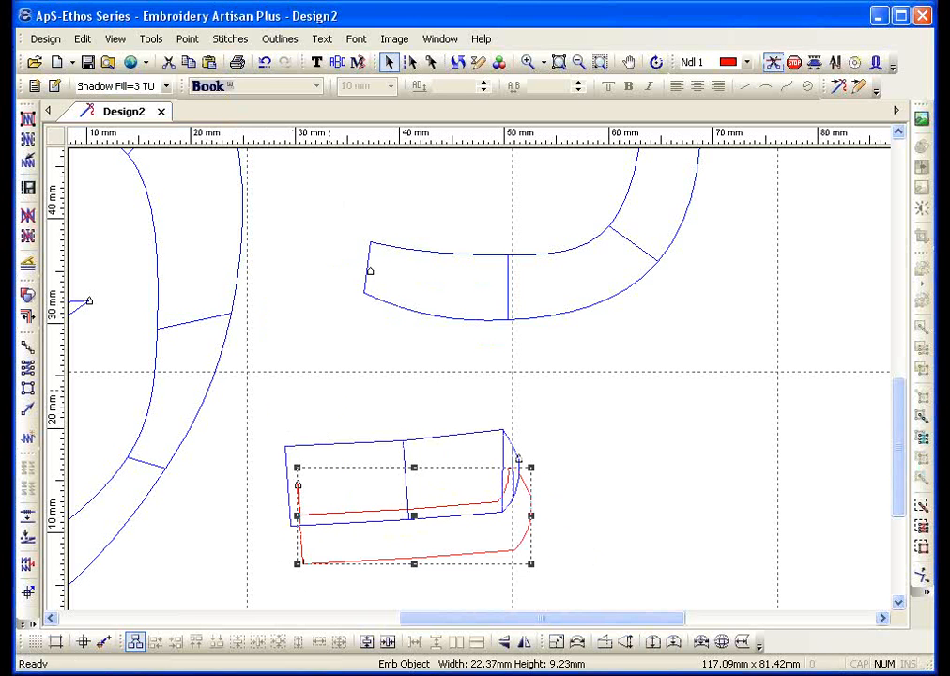
Stitch all outlines and zoom in on the lower-middle shapes
click(27, 120)
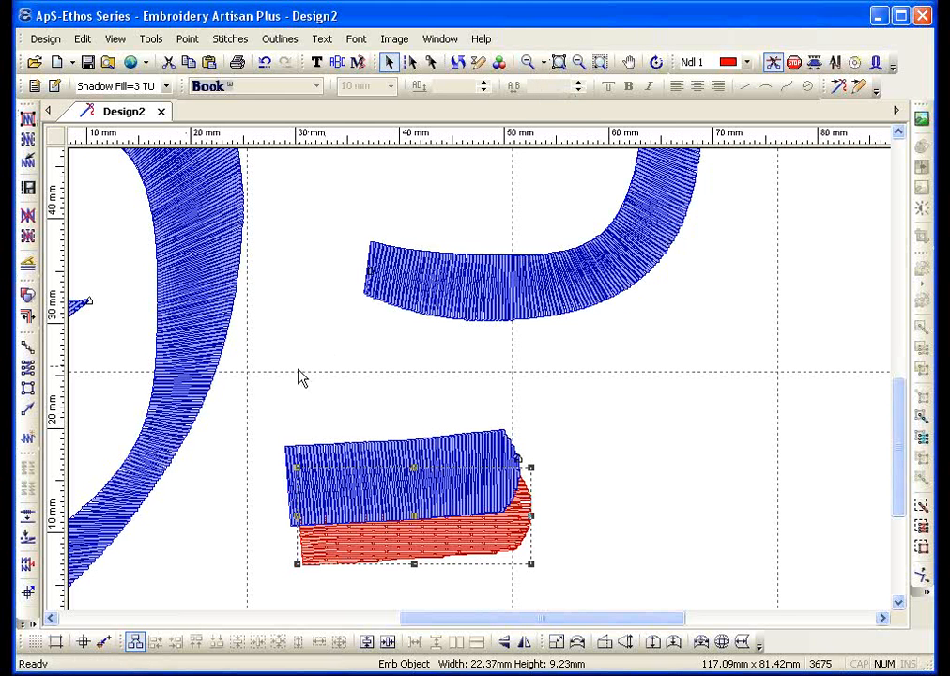
click(528, 64)
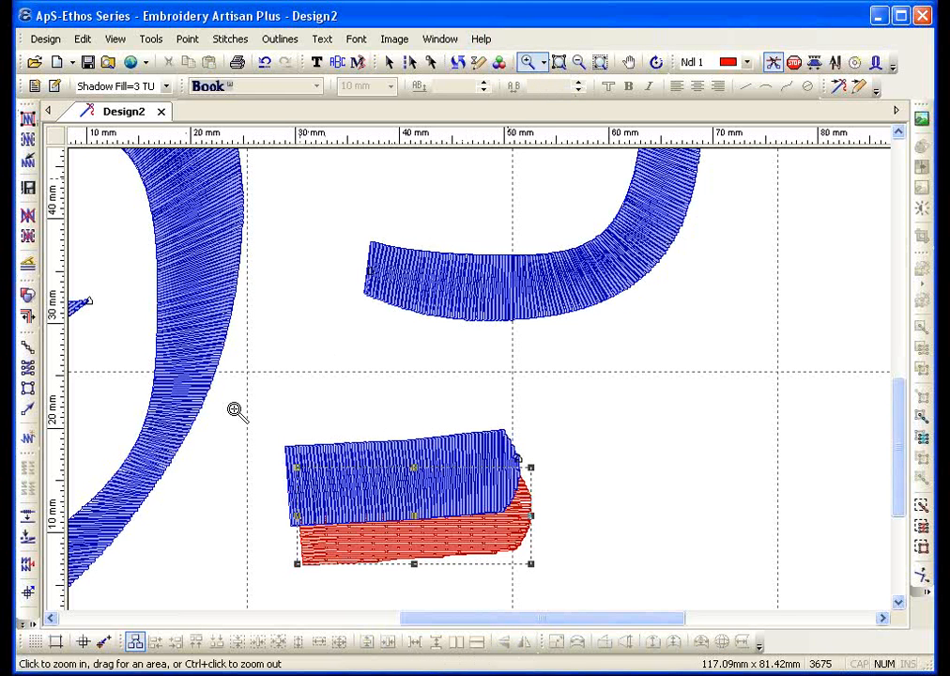
drag(271, 303, 650, 486)
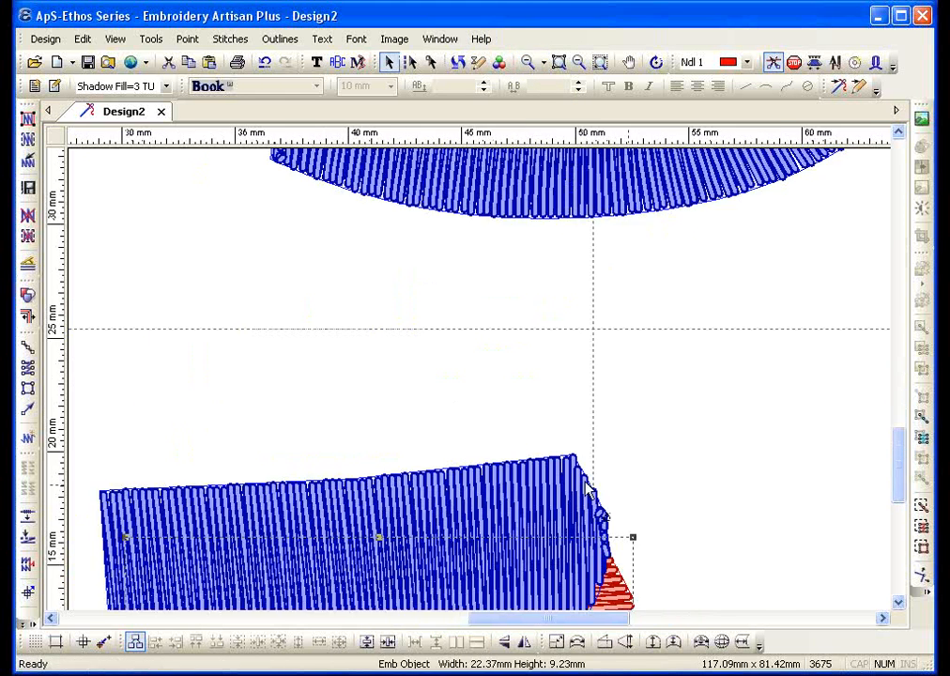
Place the four corner points of a new satin column above the shadowed piece
click(27, 366)
click(102, 452)
click(99, 288)
click(568, 426)
click(569, 302)
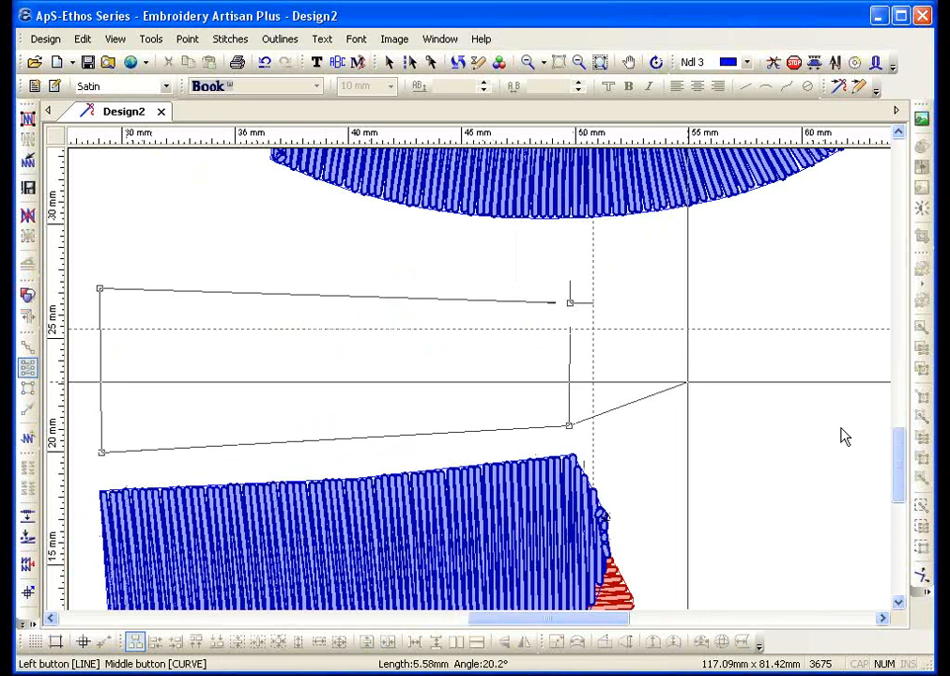
key(Right)
key(Right)
key(Right)
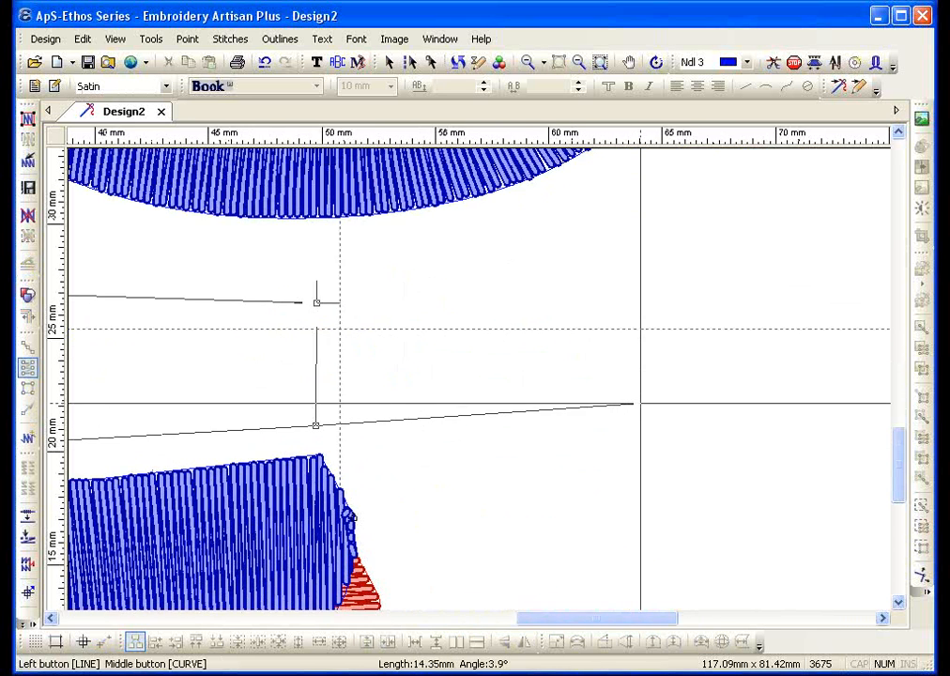
Add the column's tapered right tip, finish it with an exit point, and stitch it
click(619, 391)
click(580, 367)
right_click(580, 367)
click(580, 367)
click(580, 366)
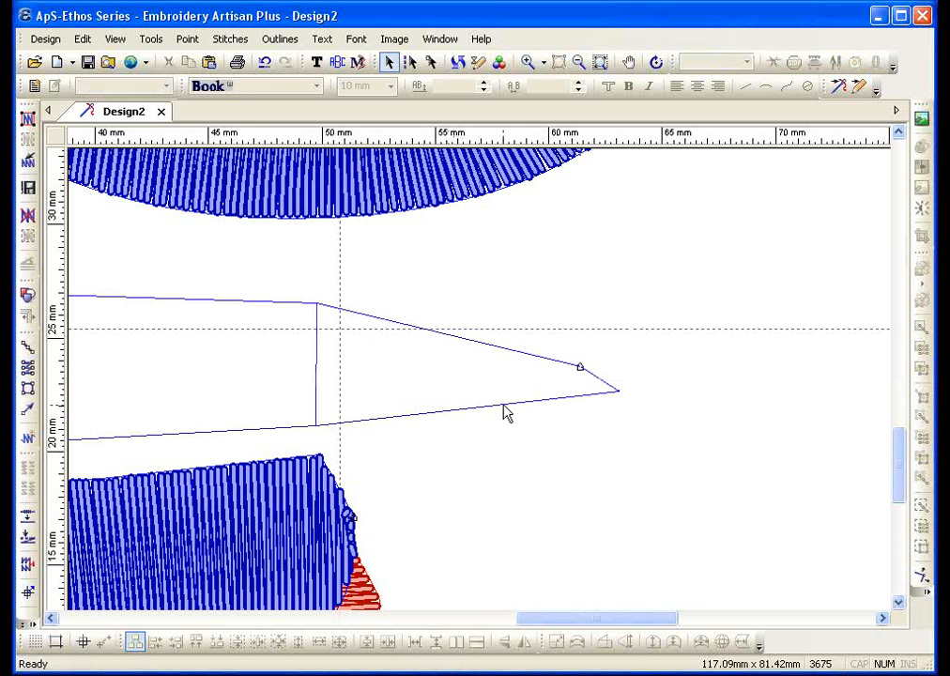
click(503, 404)
click(27, 118)
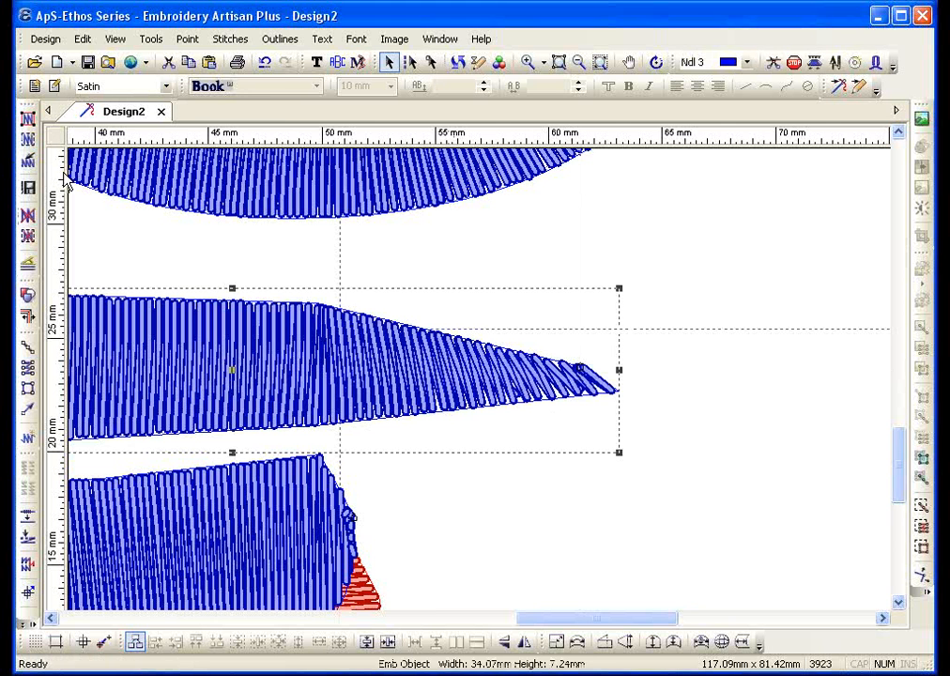
Delete the tapered column's stitches, drag its tip point inward, and restitch all outlines
click(432, 62)
click(19, 164)
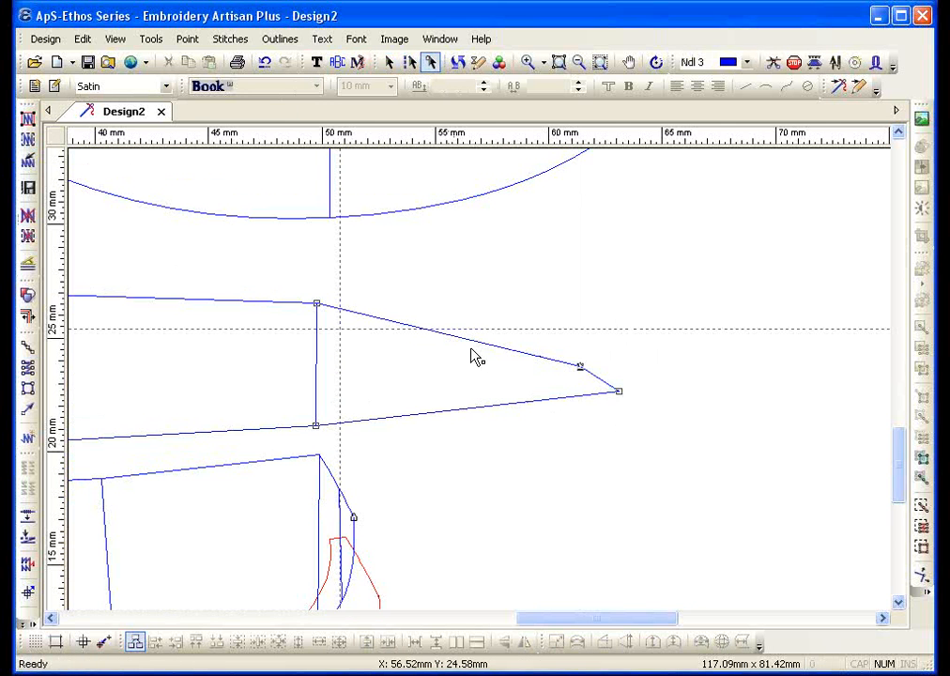
drag(619, 399, 580, 370)
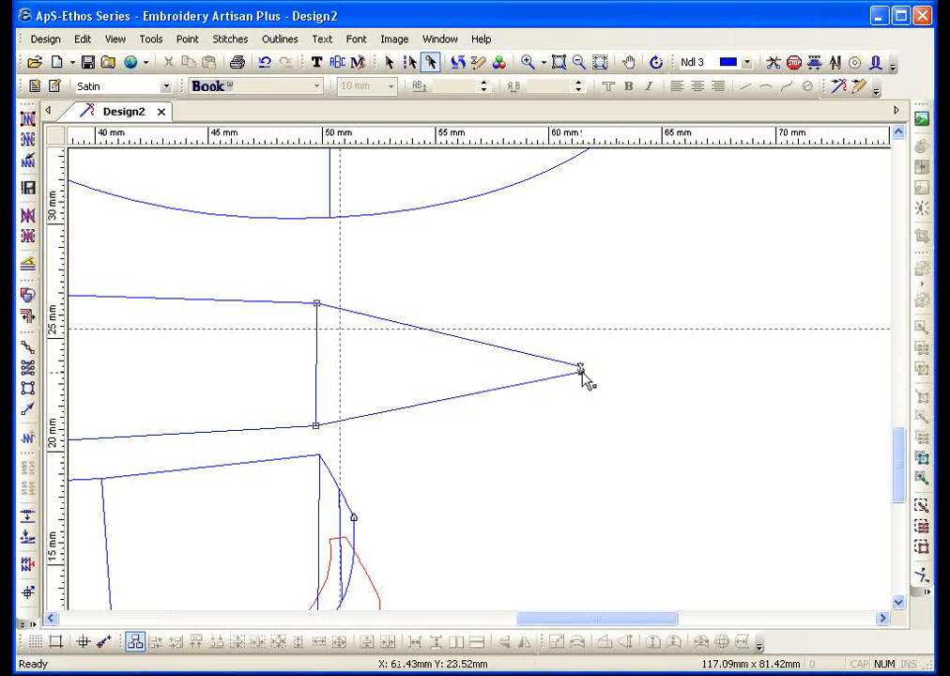
click(28, 119)
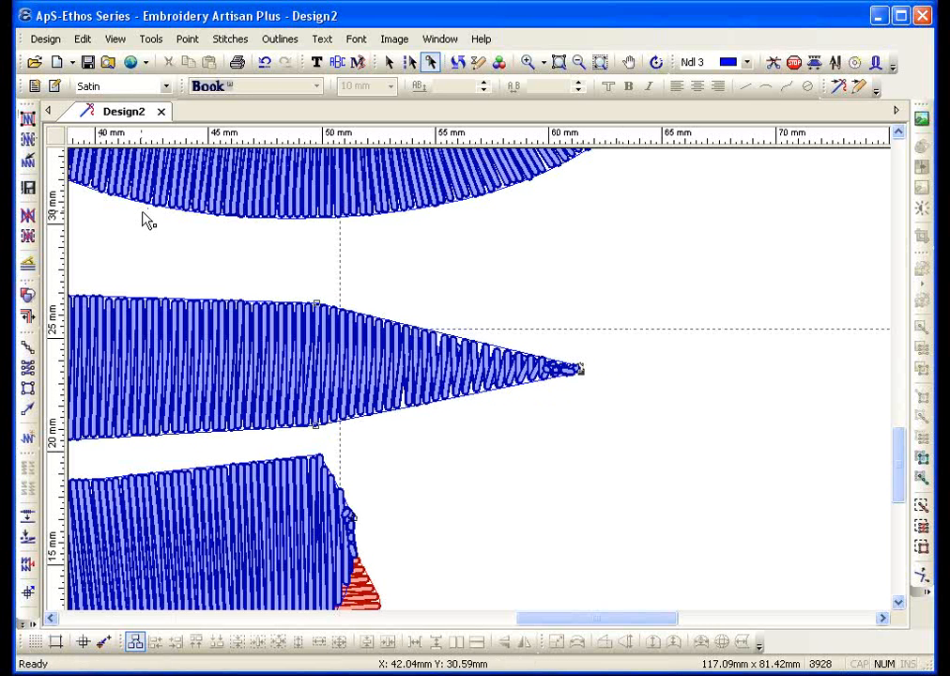
Nudge the tip point further inward and regenerate the column's stitches at 32.39 × 7.24 mm
click(575, 365)
drag(577, 366, 547, 358)
click(27, 139)
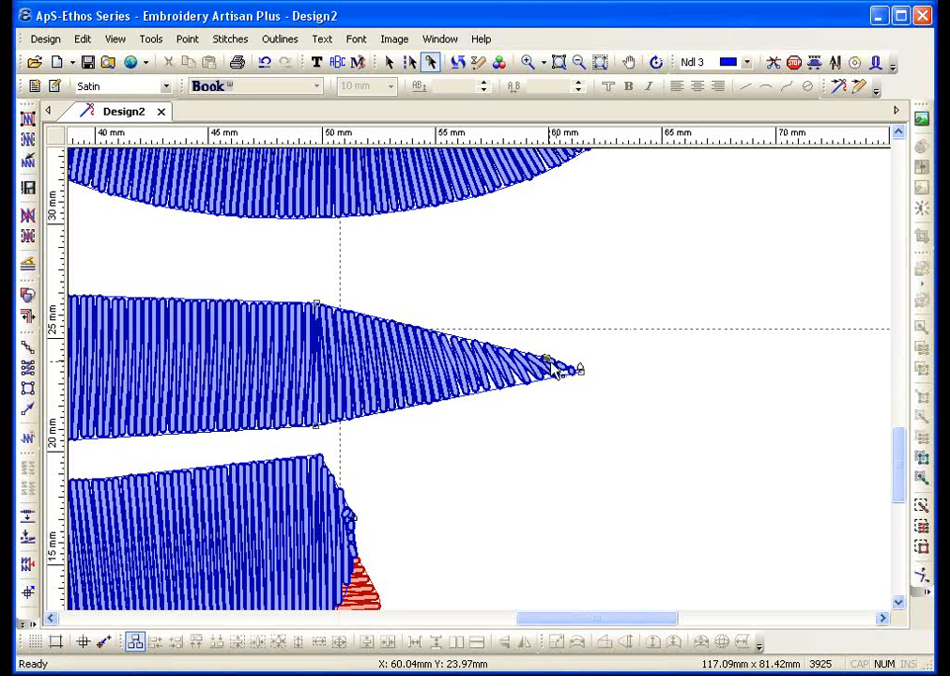
click(580, 63)
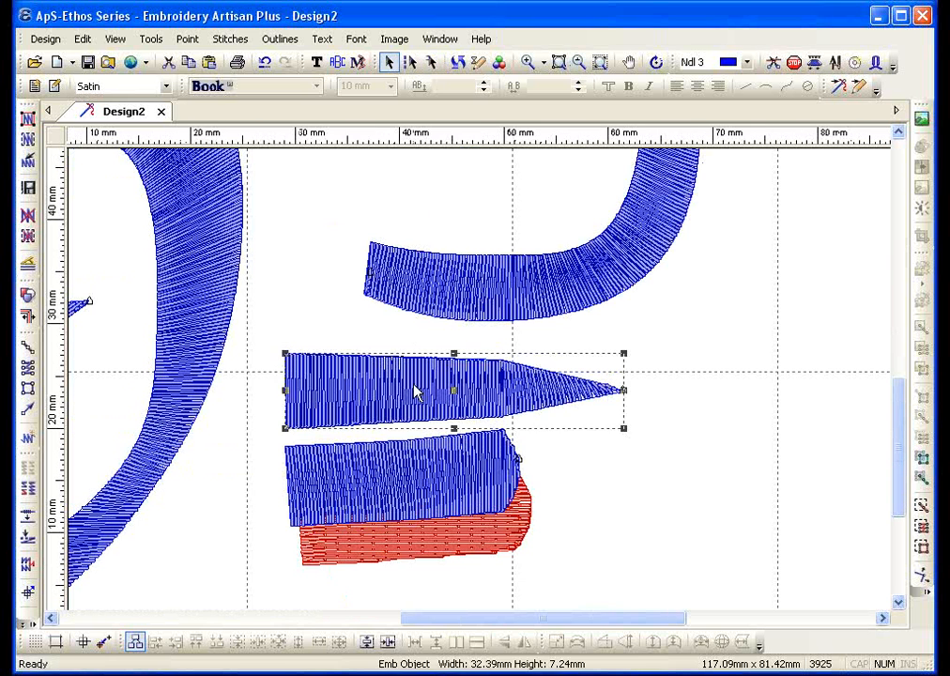
Deselect the column, zoom out to the whole design, and select the U-shaped piece
key(Escape)
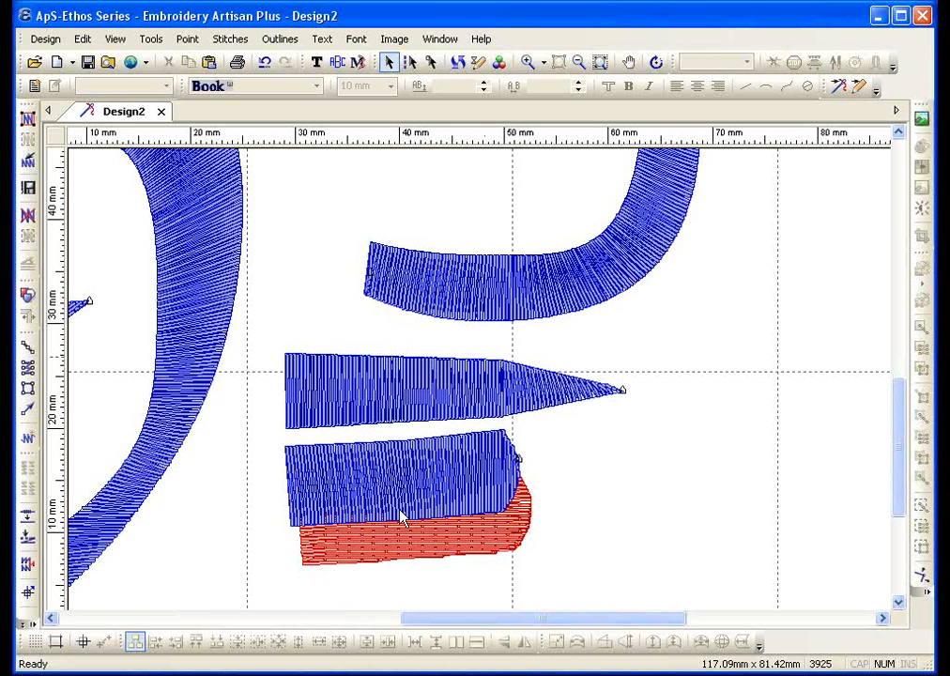
click(578, 63)
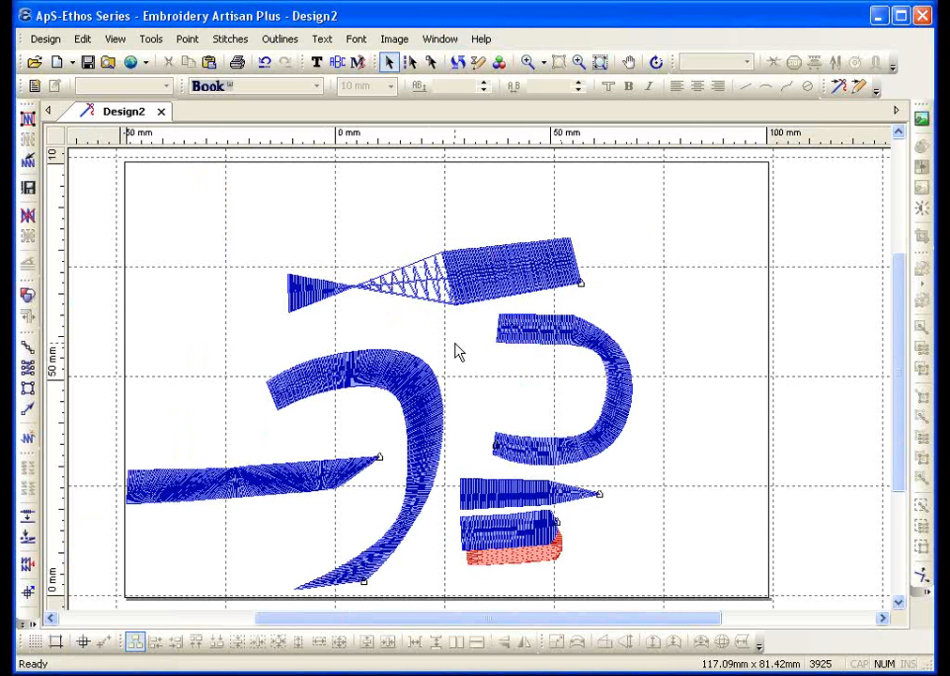
click(580, 343)
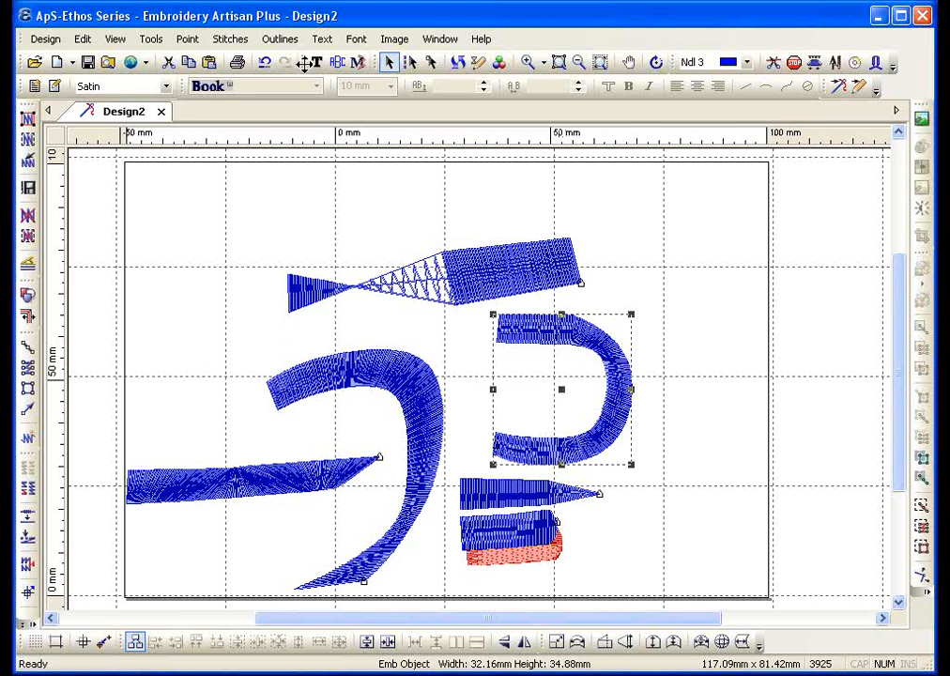
click(279, 39)
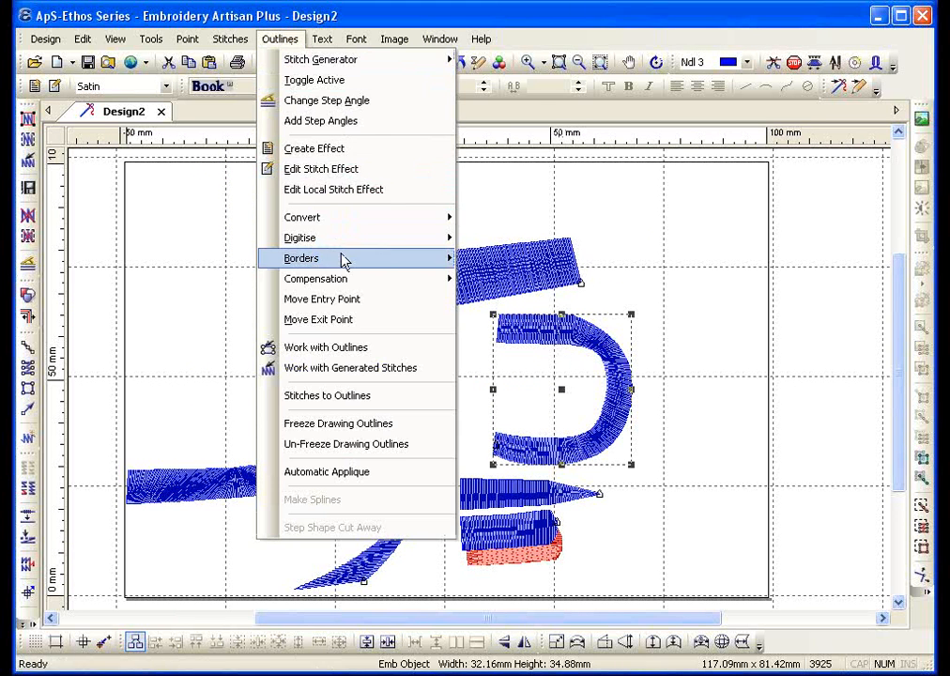
Add a Run Around Satin border to the U shape and stitch all outlines
mouse_move(341, 258)
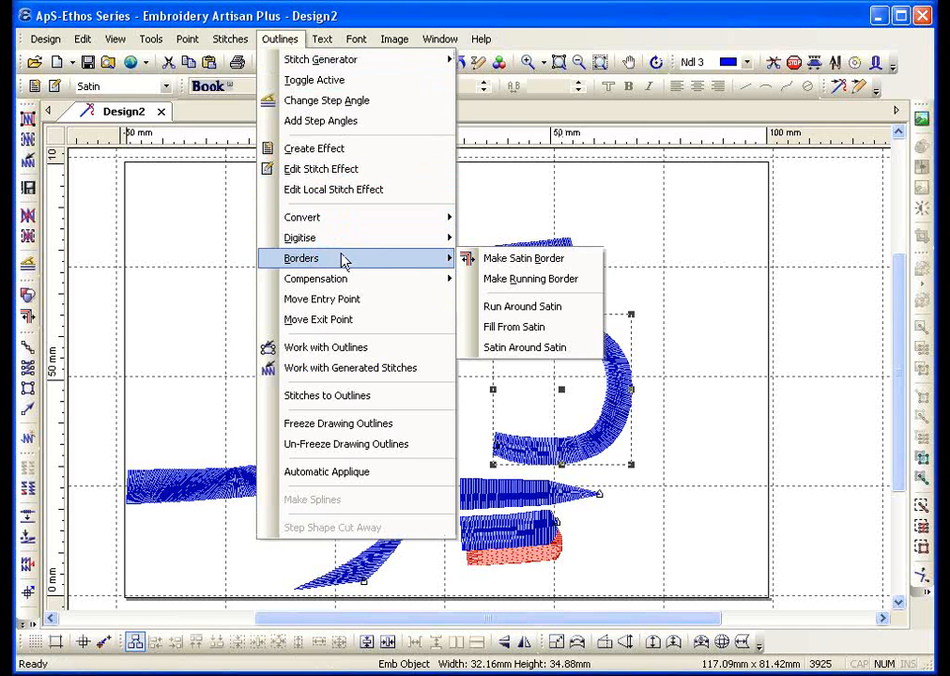
click(510, 308)
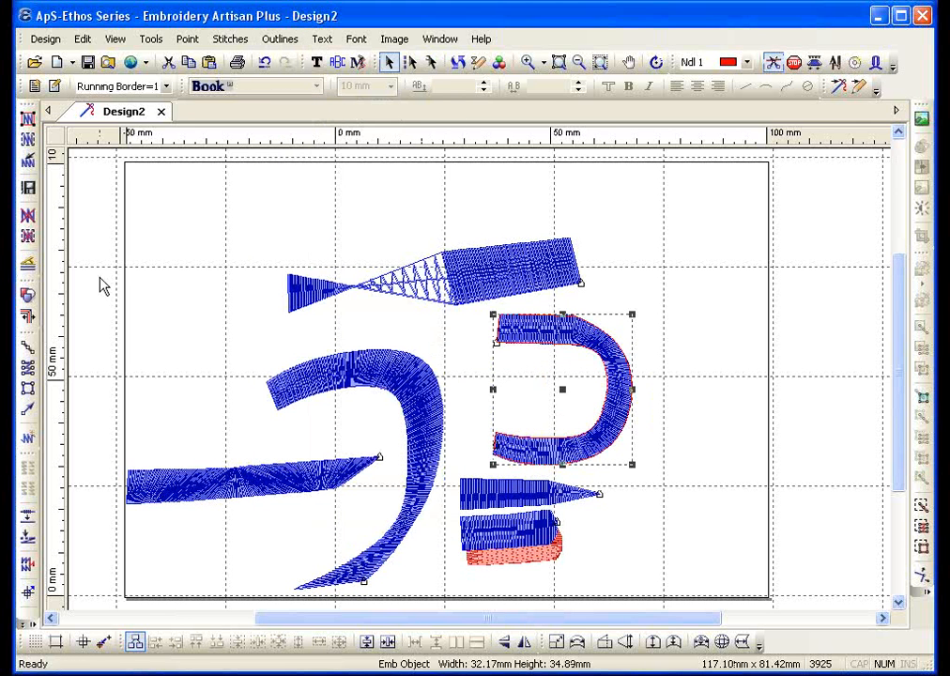
click(27, 118)
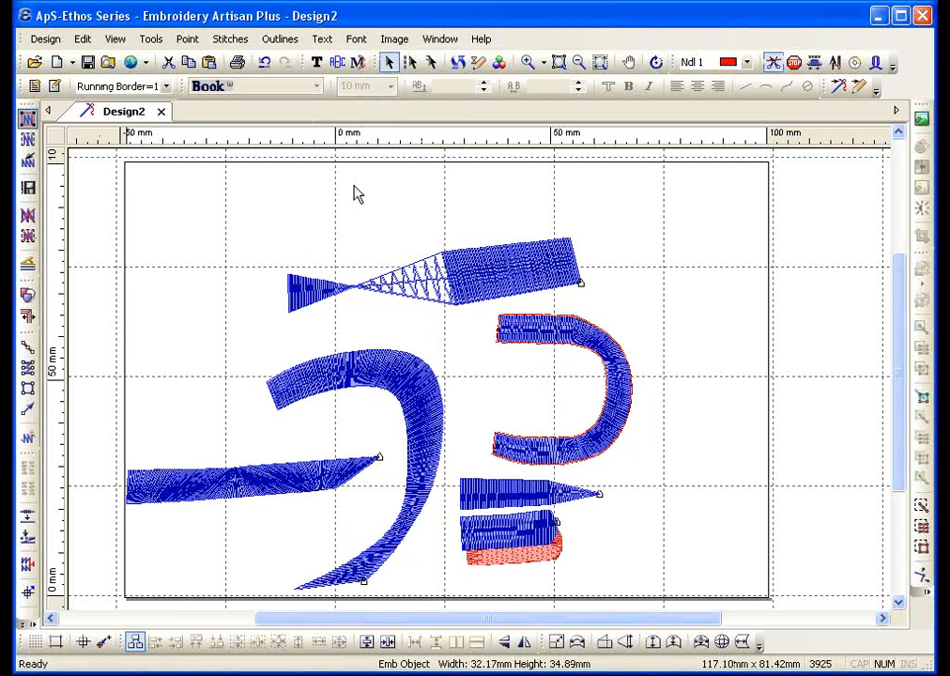
Zoom in to inspect the U shape's red border, zoom out, and select the curved satin shape
click(527, 62)
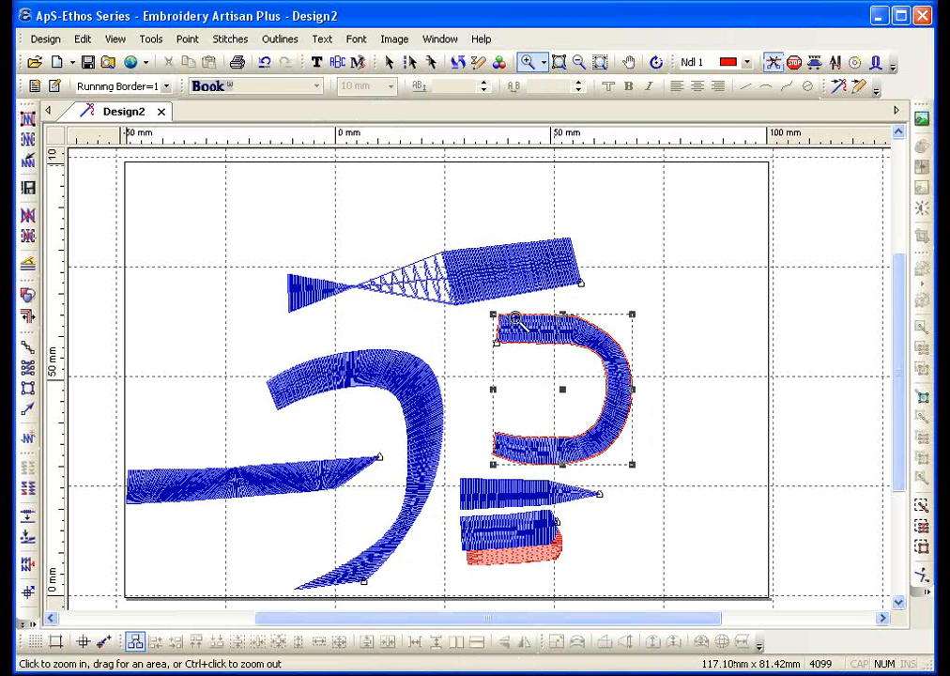
click(635, 470)
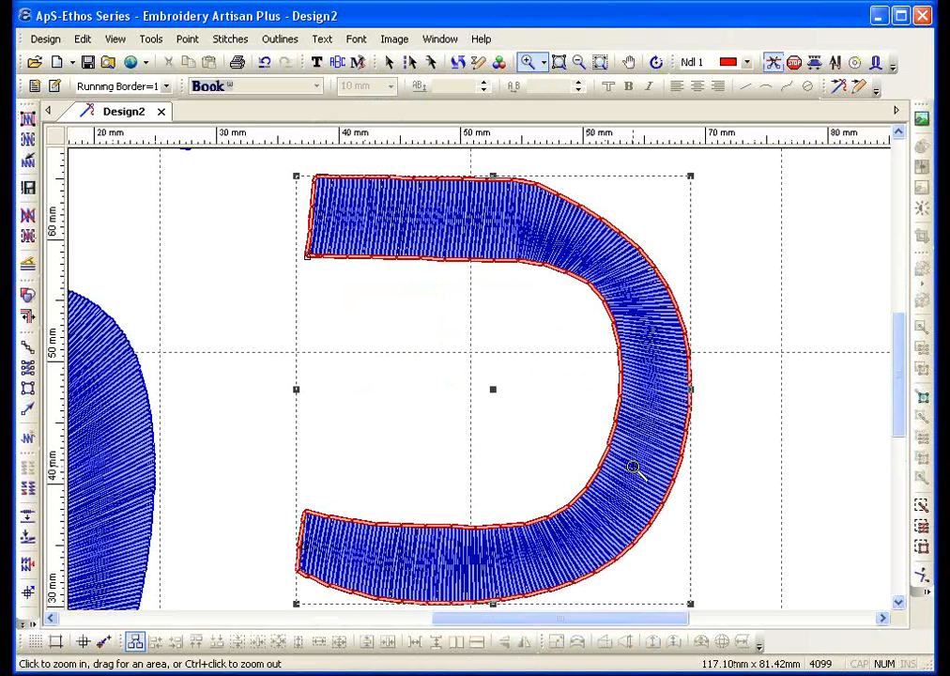
click(577, 63)
key(Escape)
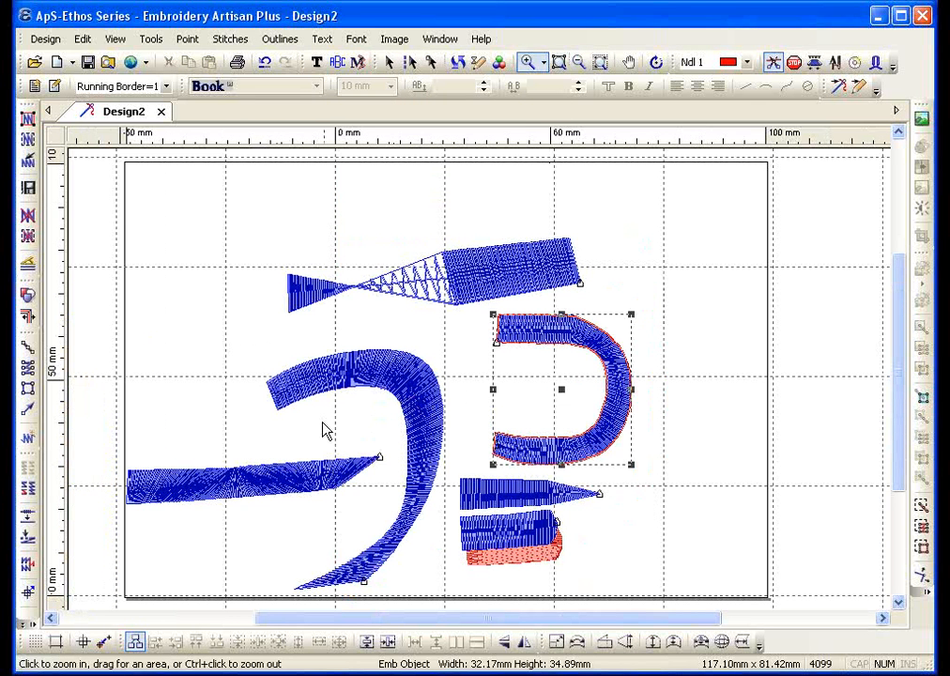
click(354, 385)
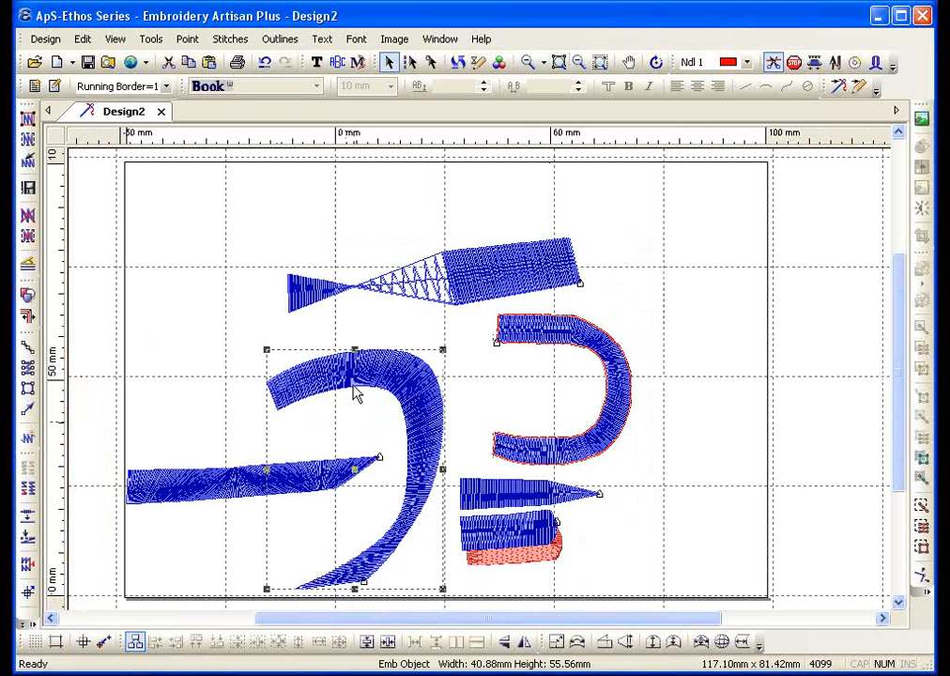
Create a Fill From Satin copy of the curved shape and move the blue original to the top-left
click(279, 40)
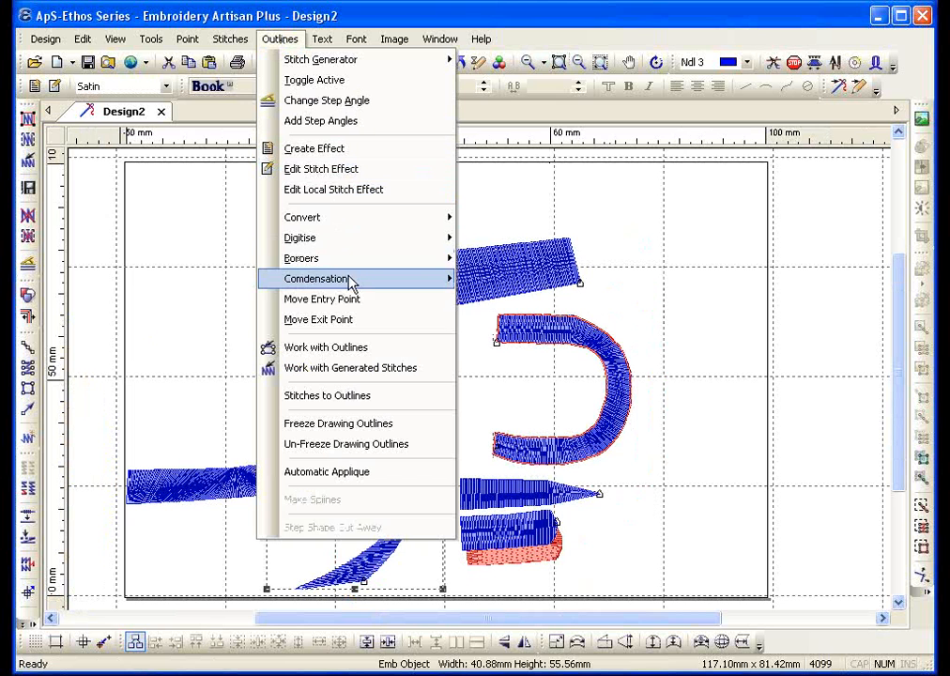
mouse_move(369, 264)
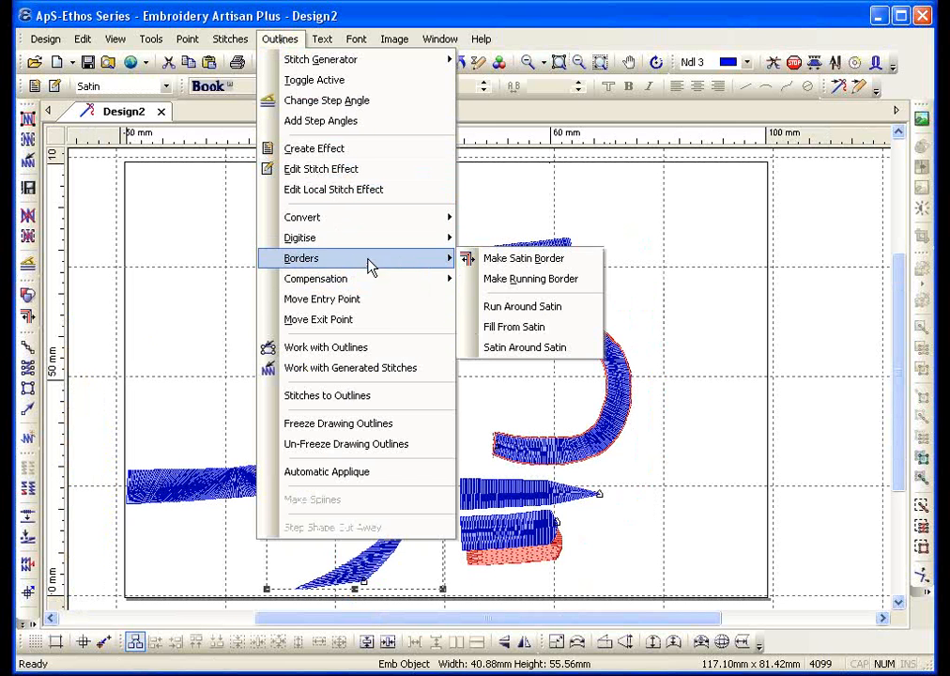
click(547, 327)
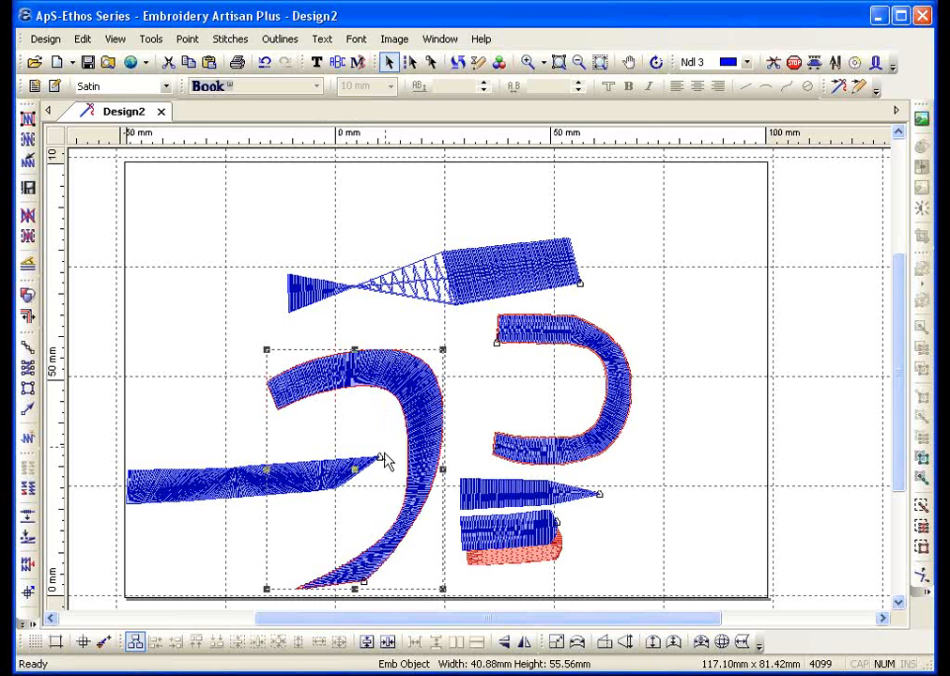
drag(355, 469, 169, 293)
Stitch the new red fill outline, then select the top-left blue curved shape
click(396, 401)
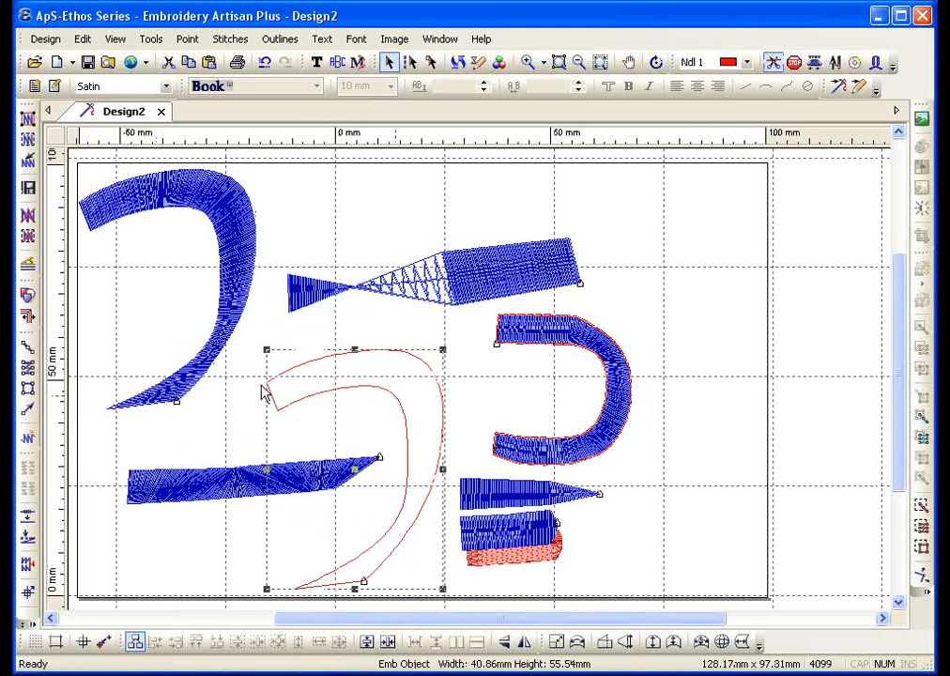
click(28, 140)
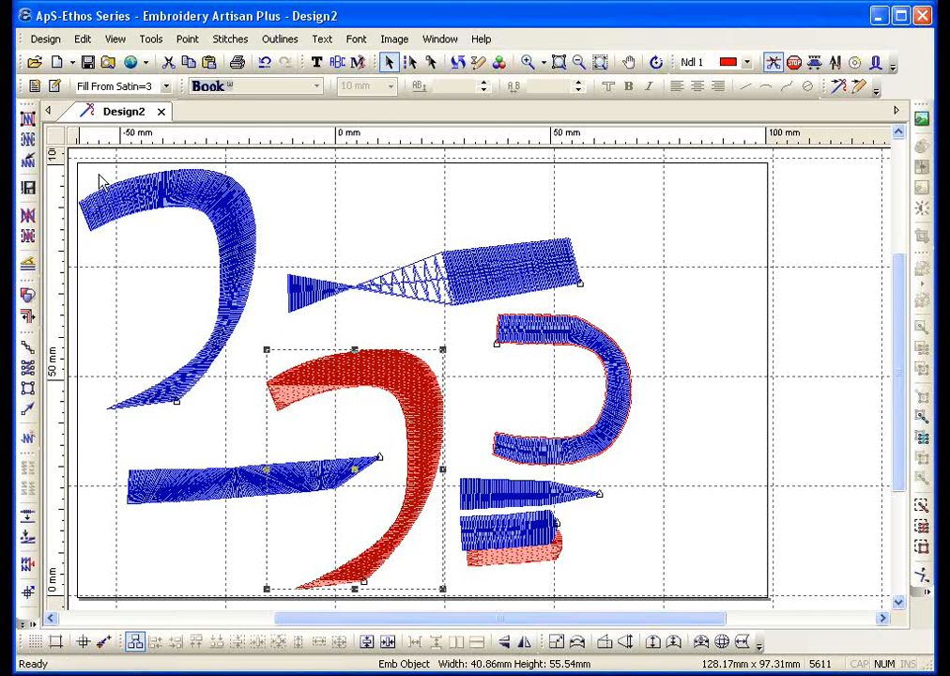
key(Escape)
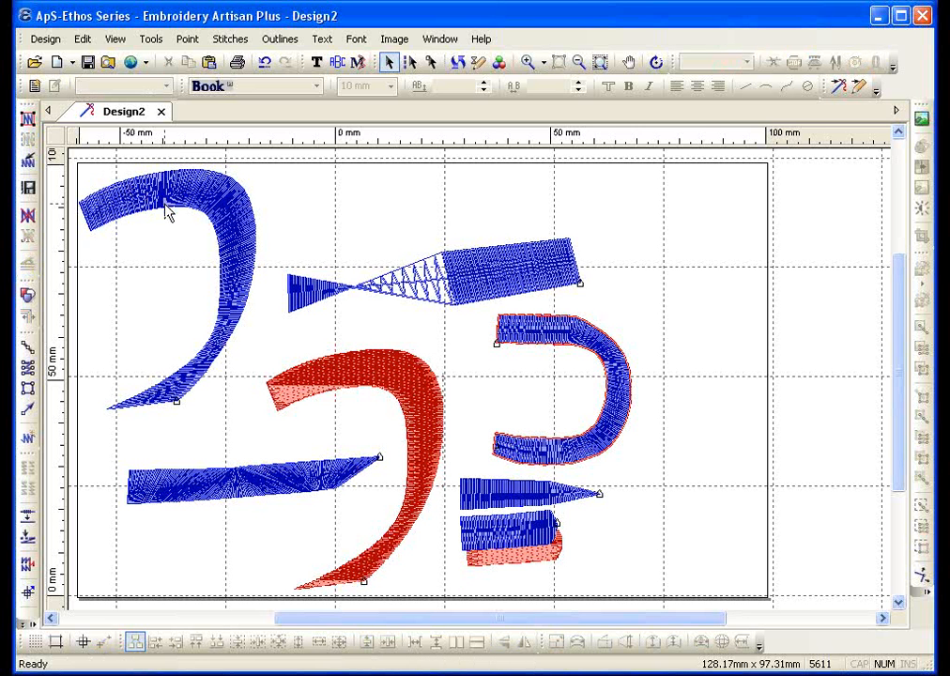
click(155, 216)
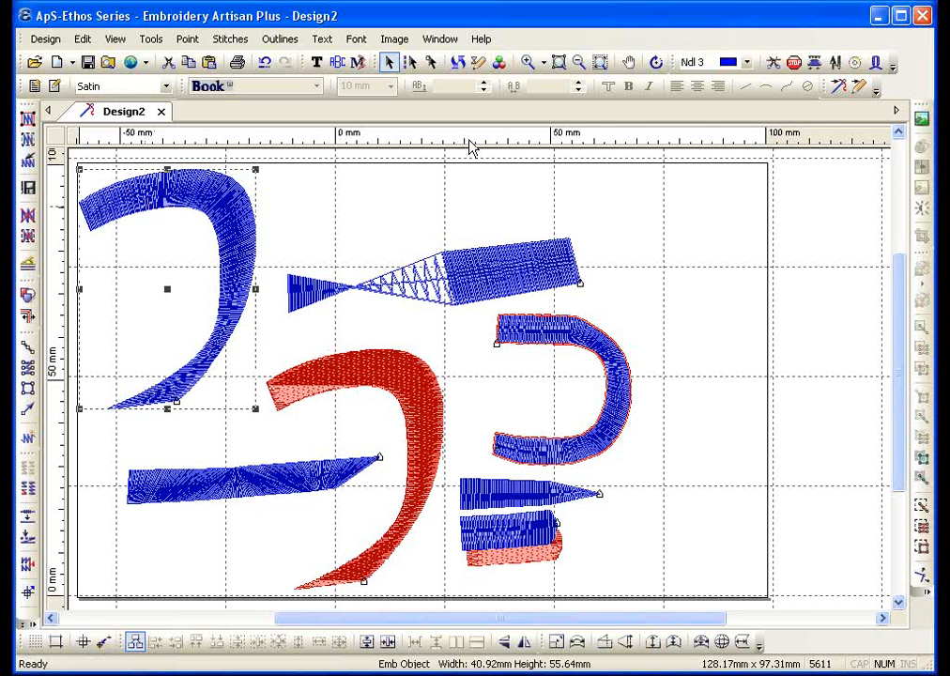
Add a Satin Around Satin border, width 2 mm in colour 1, to the curved shape
click(563, 66)
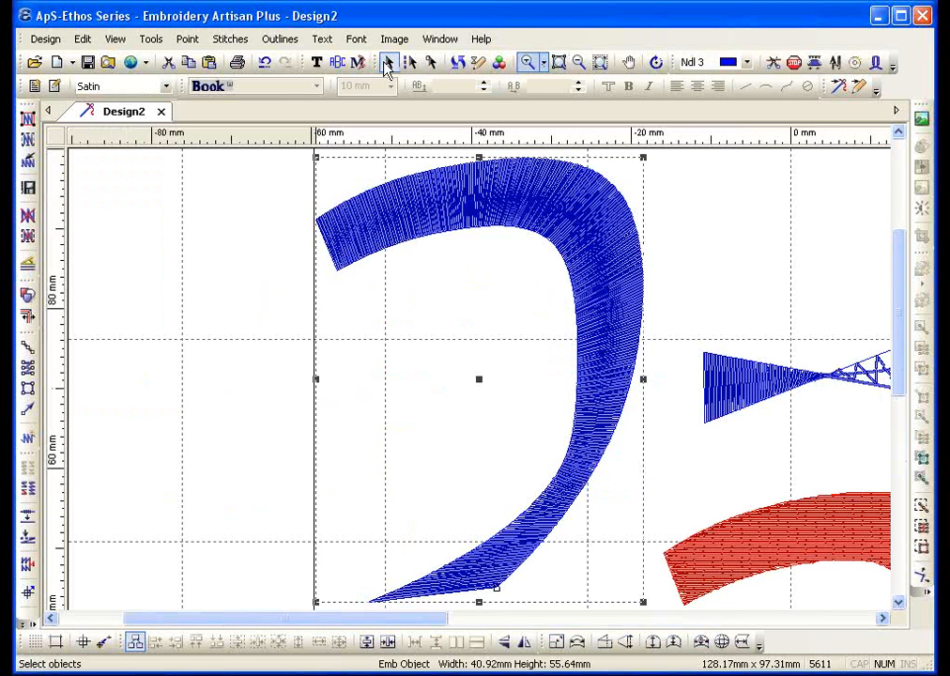
click(283, 40)
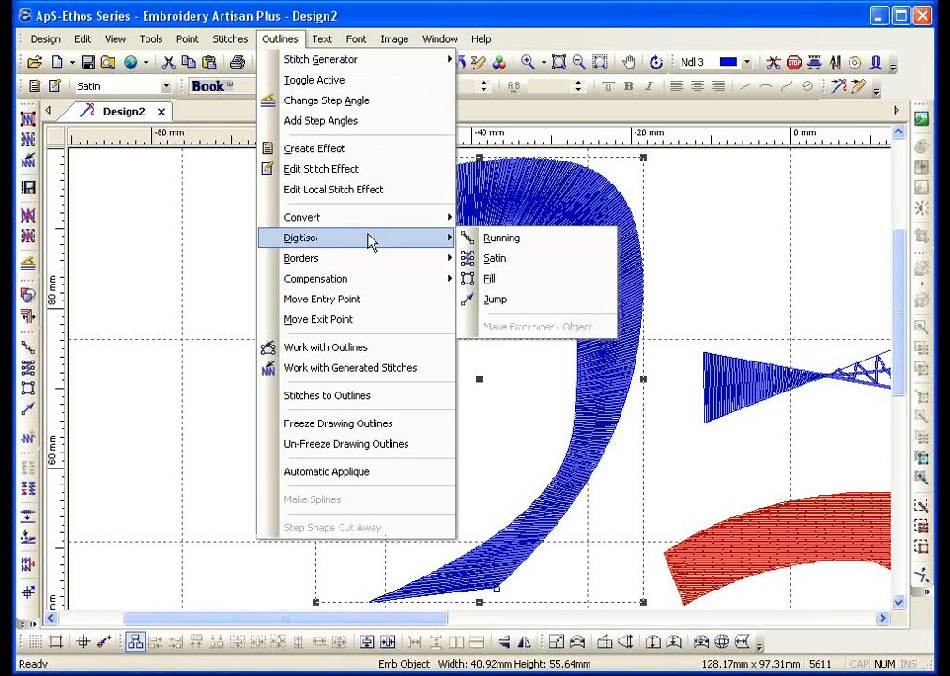
mouse_move(372, 259)
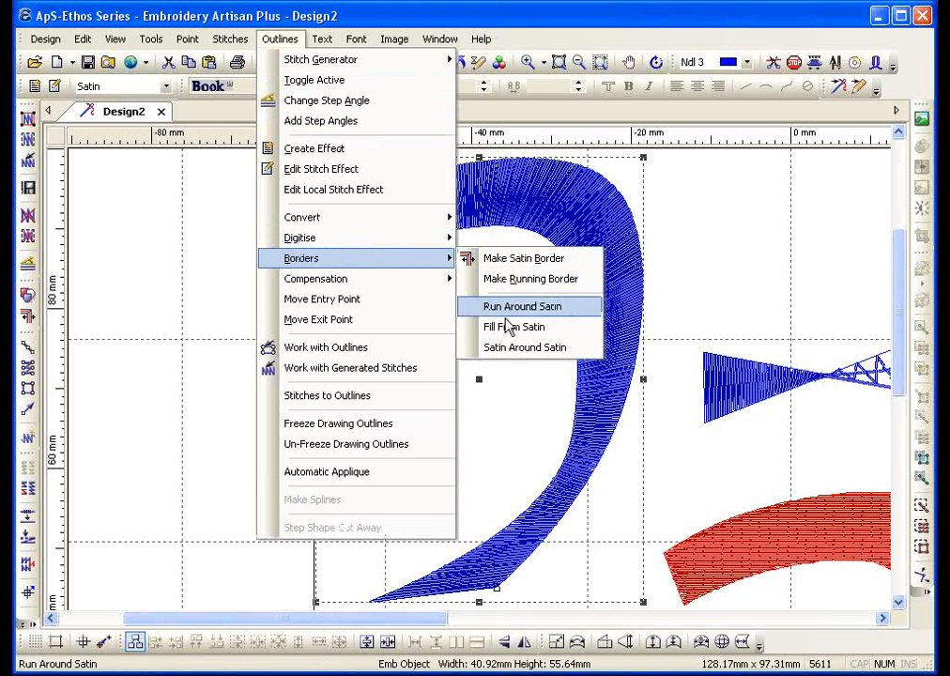
click(508, 355)
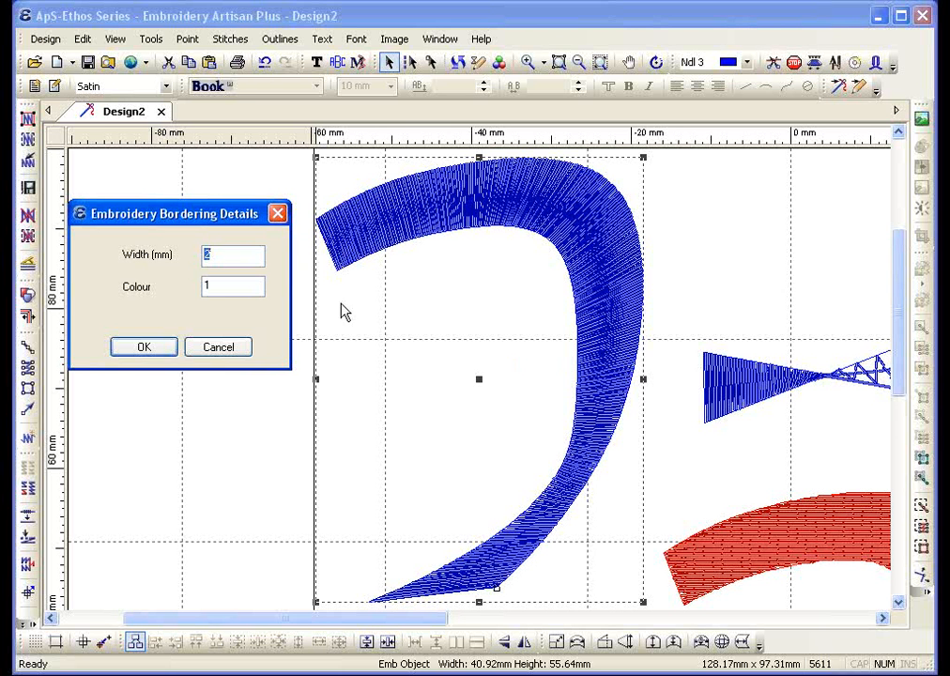
click(173, 352)
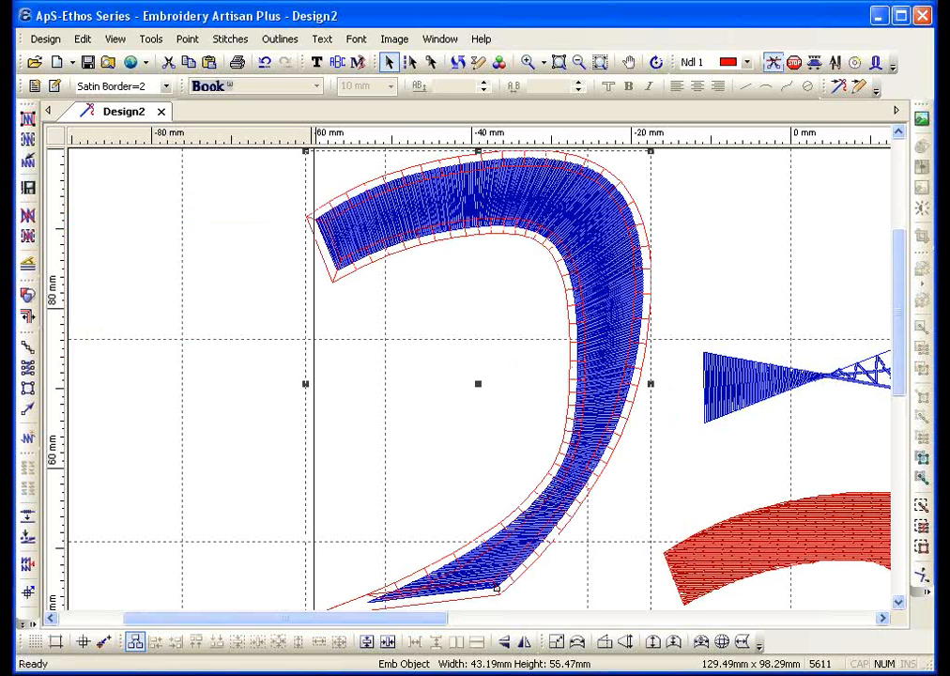
Stitch all outlines and zoom out to view the whole design
click(23, 94)
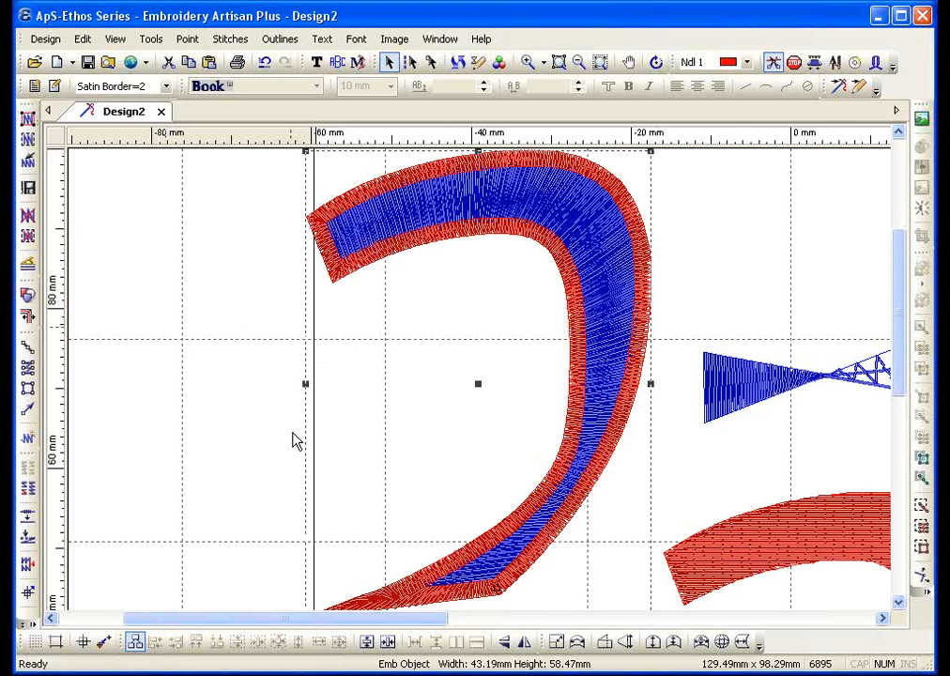
scroll(295, 439, up, 2)
click(579, 62)
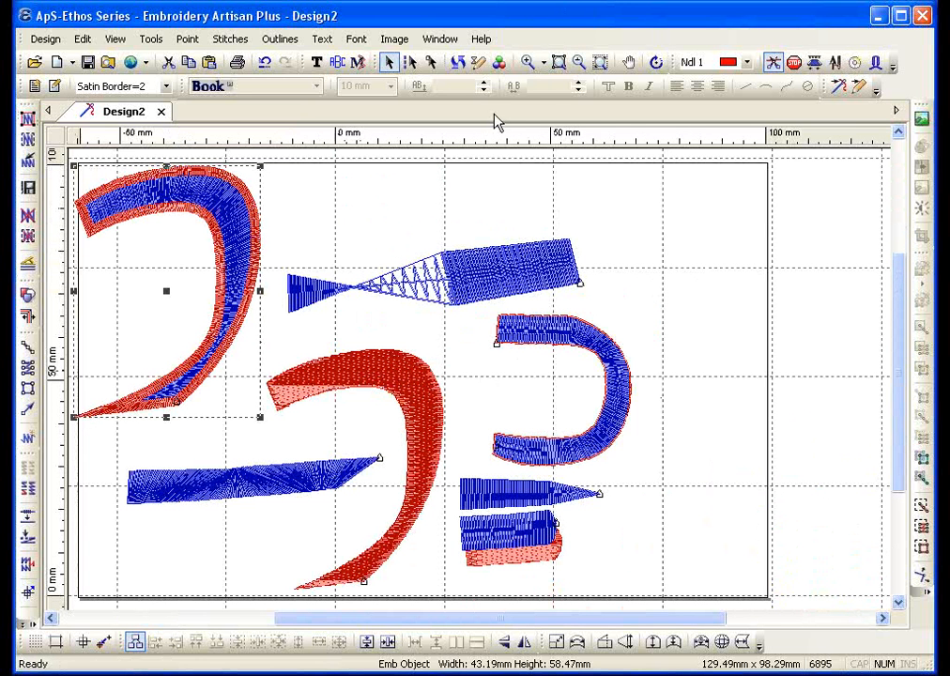
Zoom into the lower curve, show outlines only, and pick the satin border column for node editing
click(527, 62)
drag(123, 285, 350, 410)
click(26, 225)
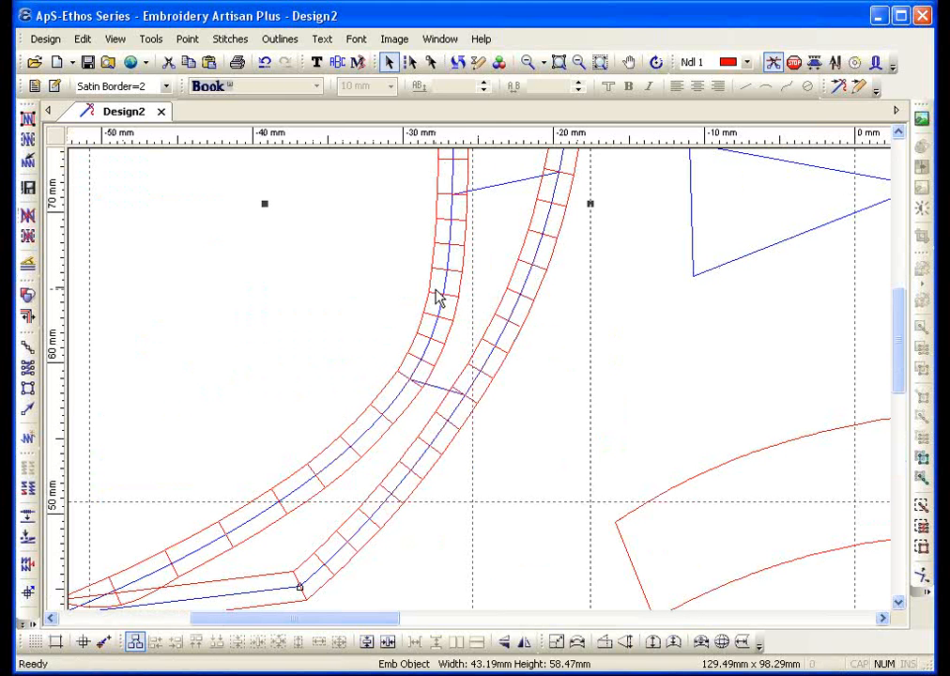
key(Escape)
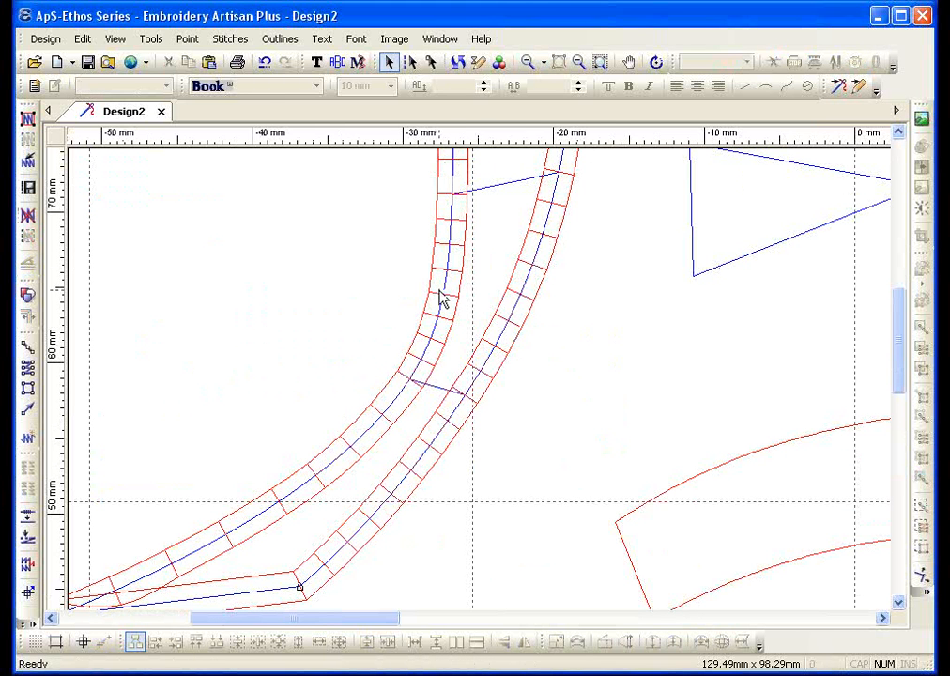
click(442, 306)
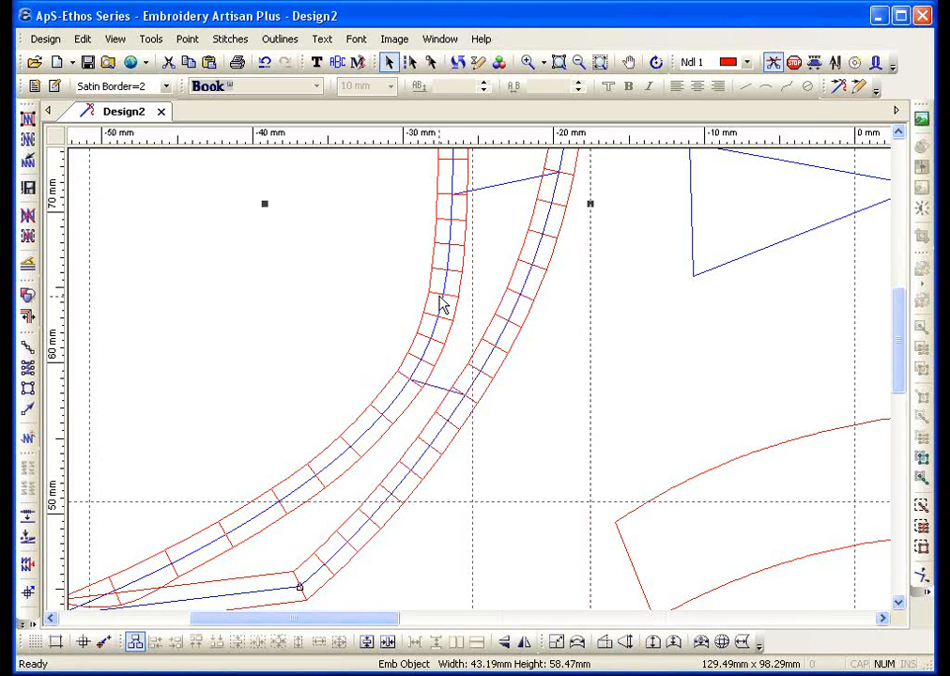
click(430, 62)
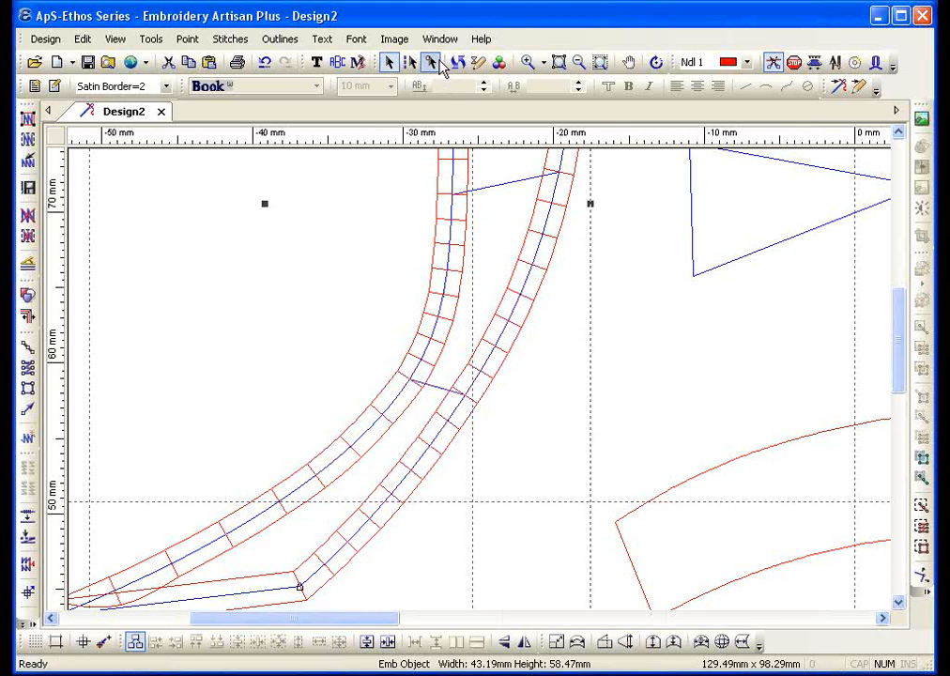
Split the border column at two nodes using Point > Split and select the lower piece
click(415, 336)
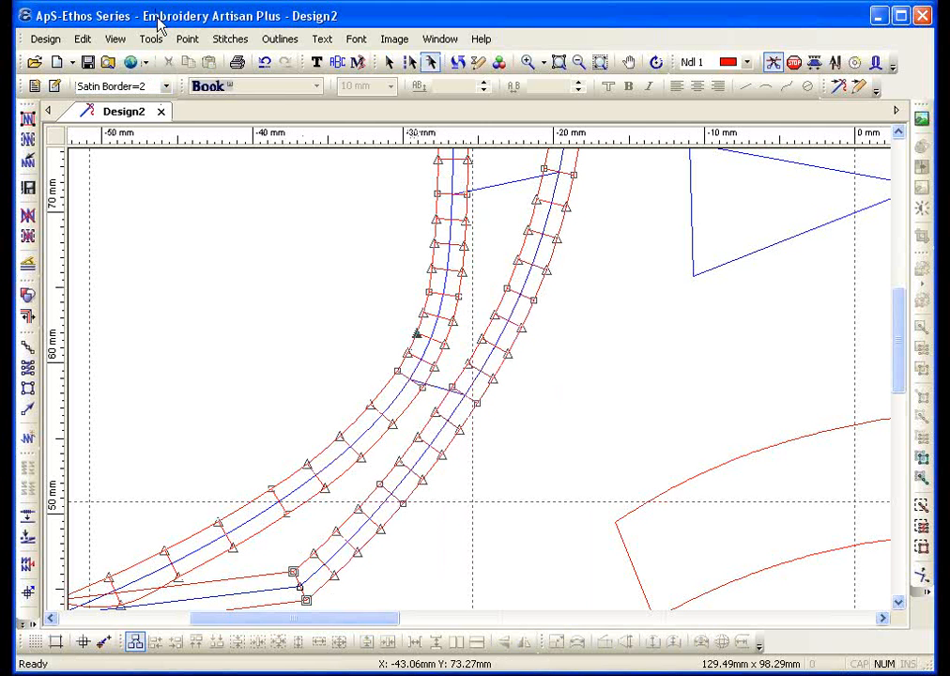
click(187, 40)
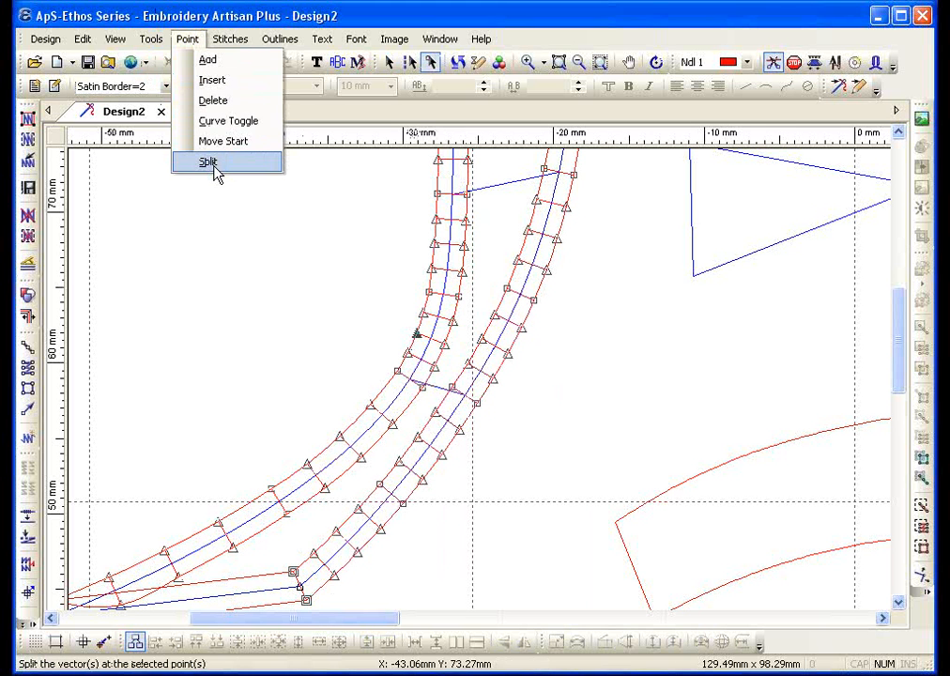
click(210, 165)
click(468, 364)
click(188, 39)
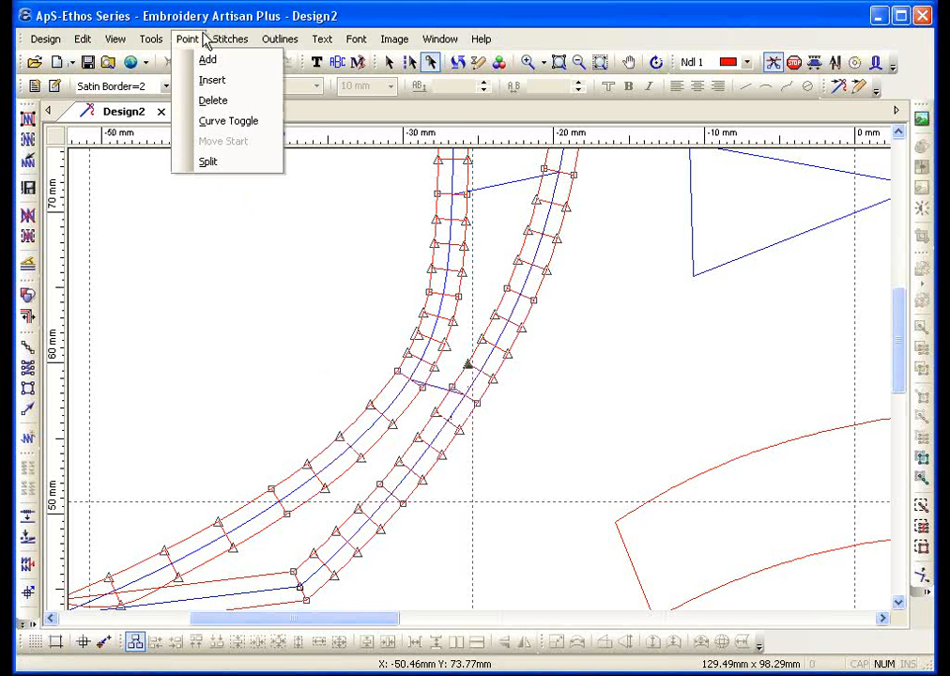
click(229, 164)
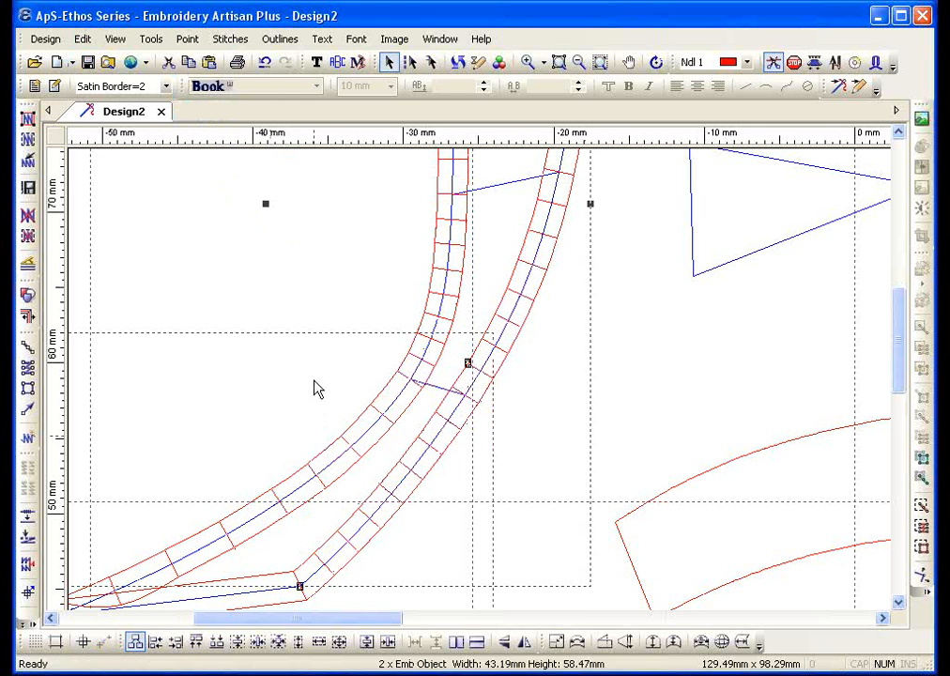
click(343, 438)
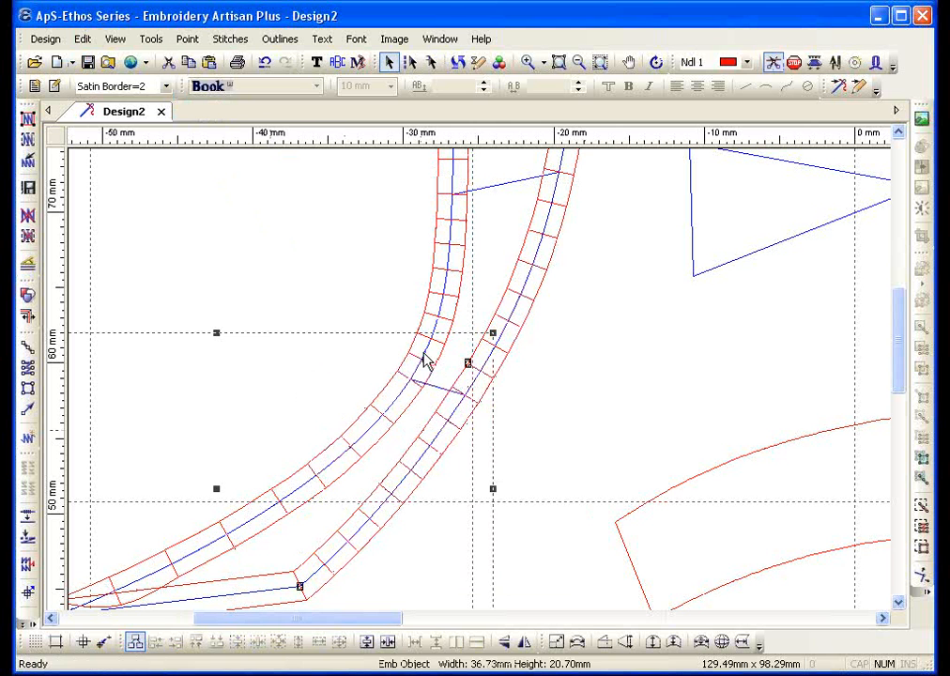
Give the lower piece magenta thread, stitch all outlines, and show the stitch-effect list
key(5)
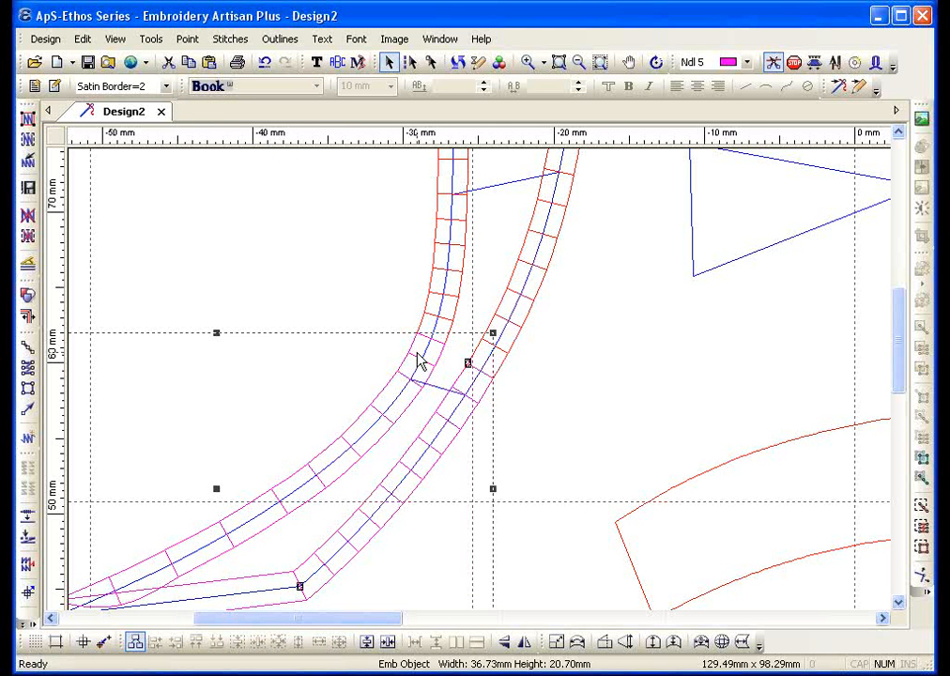
click(28, 118)
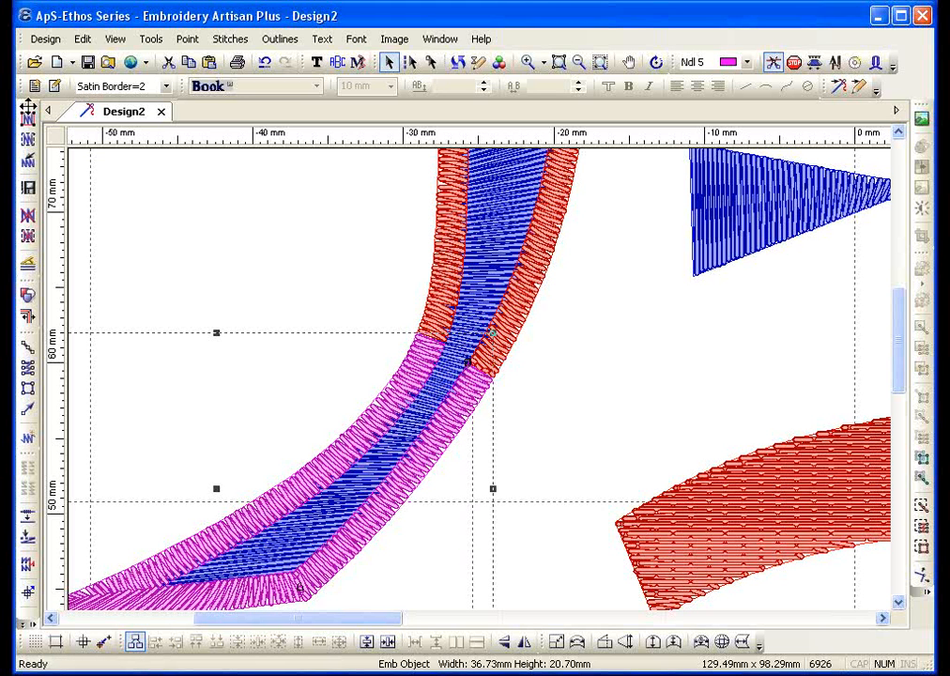
click(132, 86)
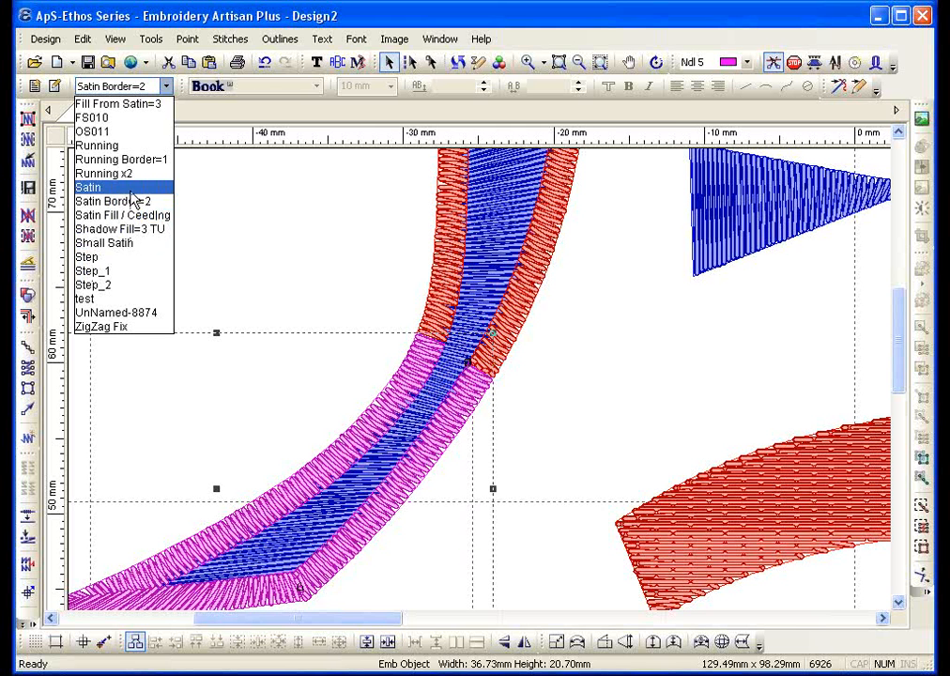
Browse the stitch effects, keep Satin Border=2 on the lower piece, and zoom to the whole design
key(Down)
key(Down)
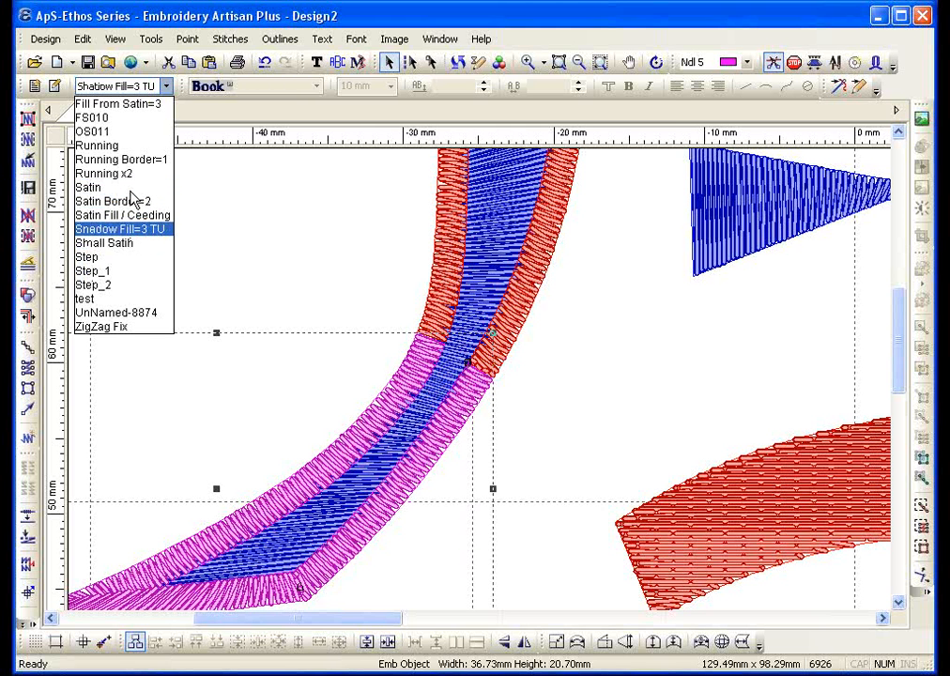
key(Up)
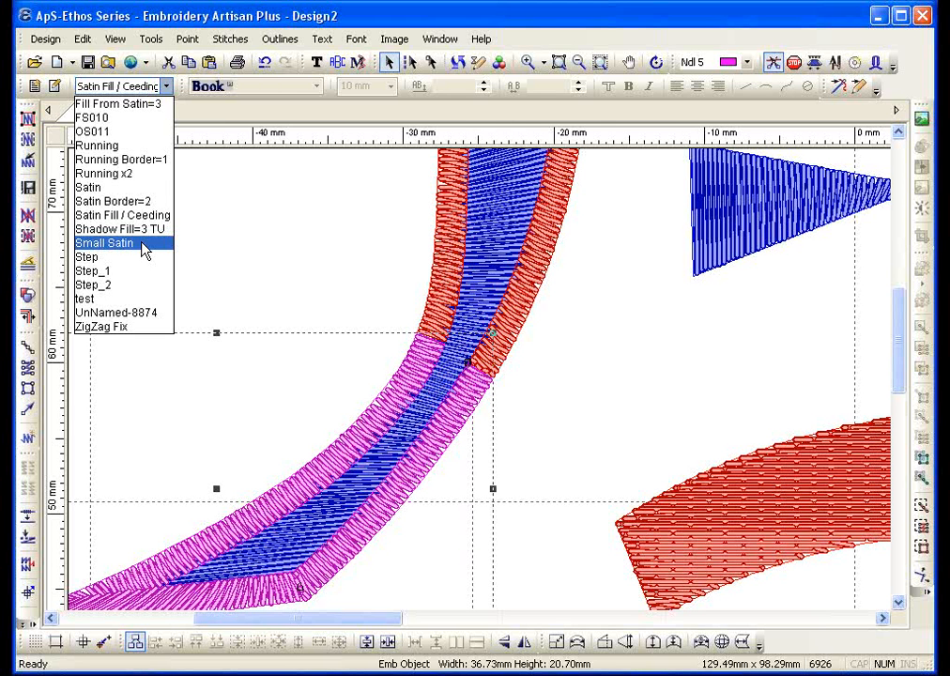
key(Down)
key(Down)
key(Down)
key(Down)
key(Down)
key(Down)
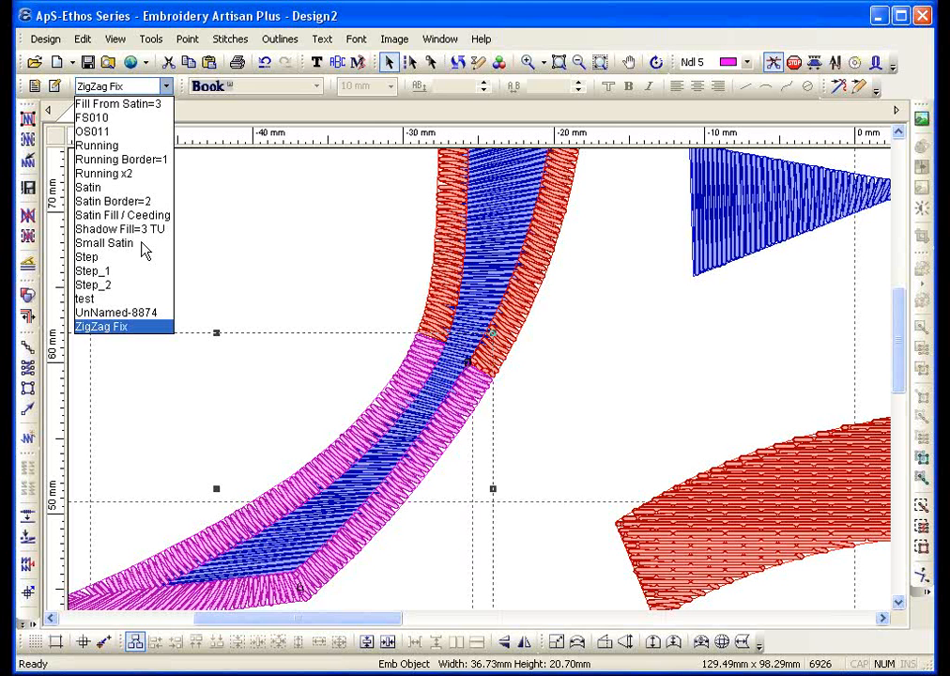
click(263, 276)
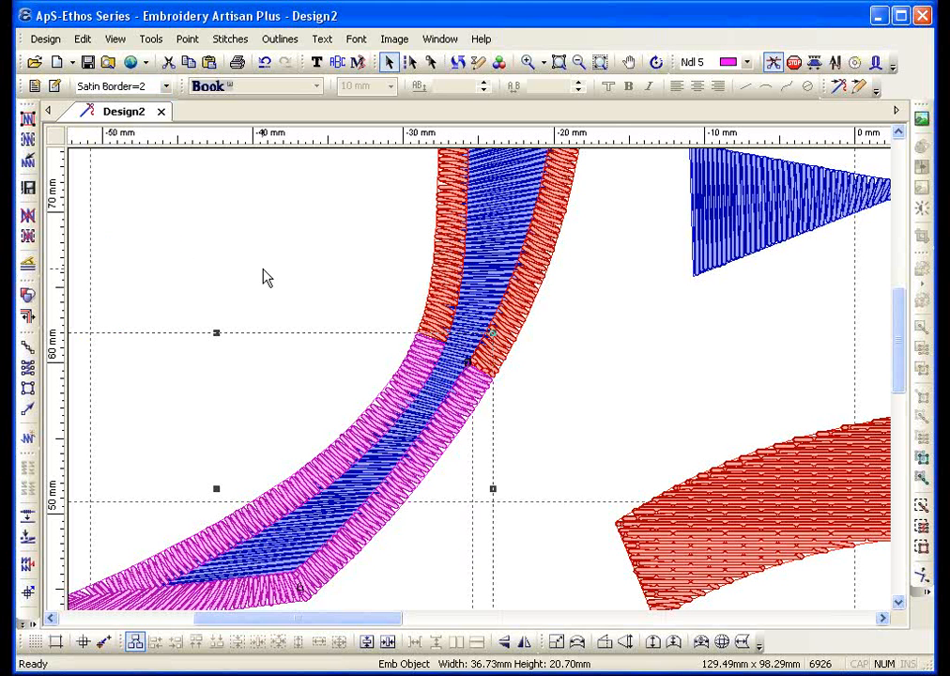
click(599, 62)
Select the small blue arrow-shaped piece and open its stitch effect settings
click(462, 185)
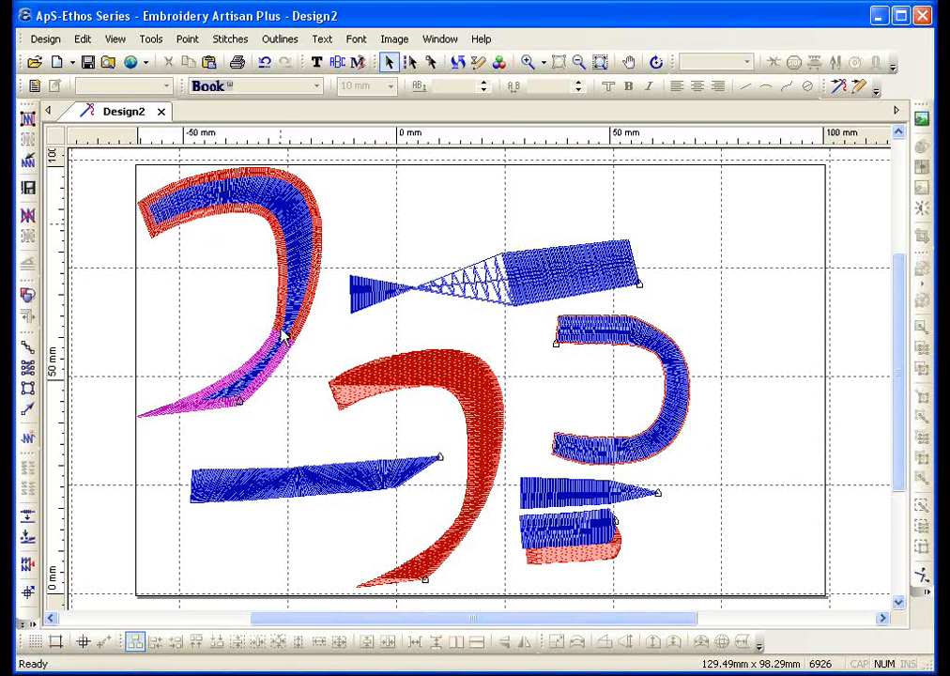
click(547, 486)
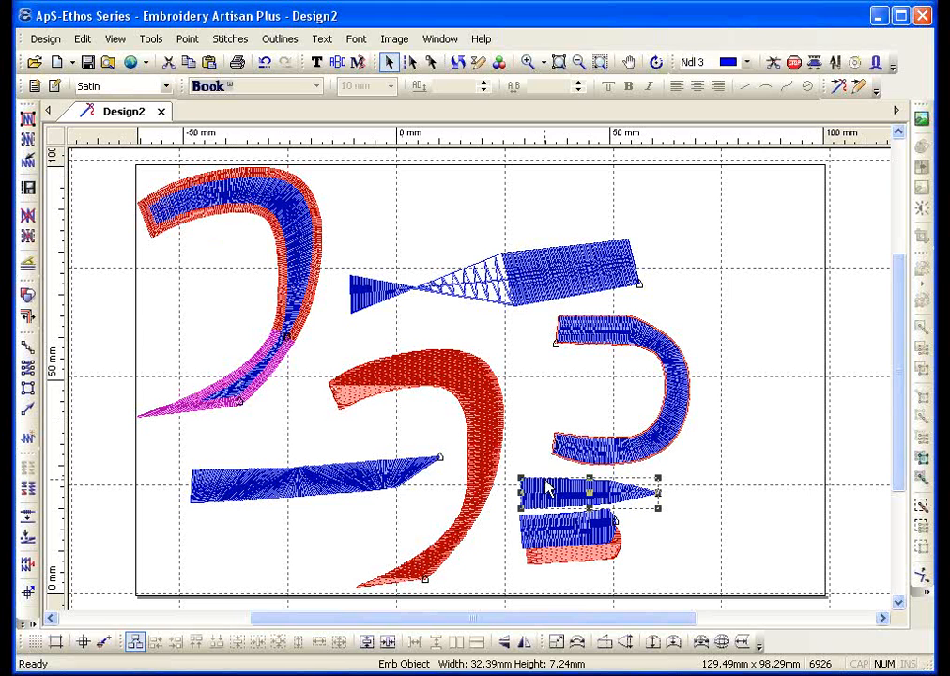
click(58, 89)
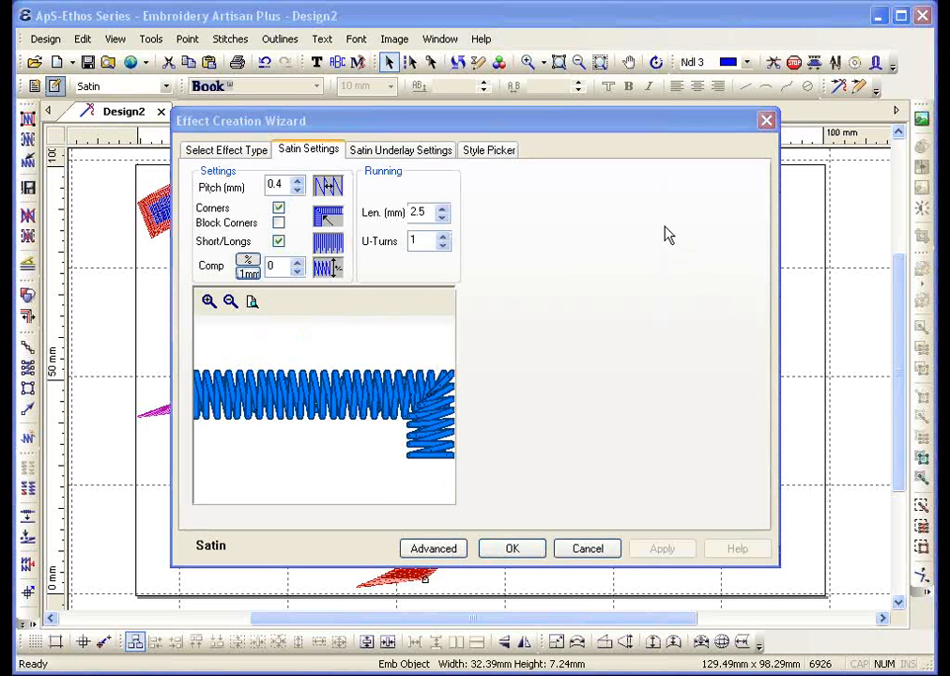
Set the arrow piece's satin pitch to 0.5 mm and turn Corners off
drag(370, 258, 479, 160)
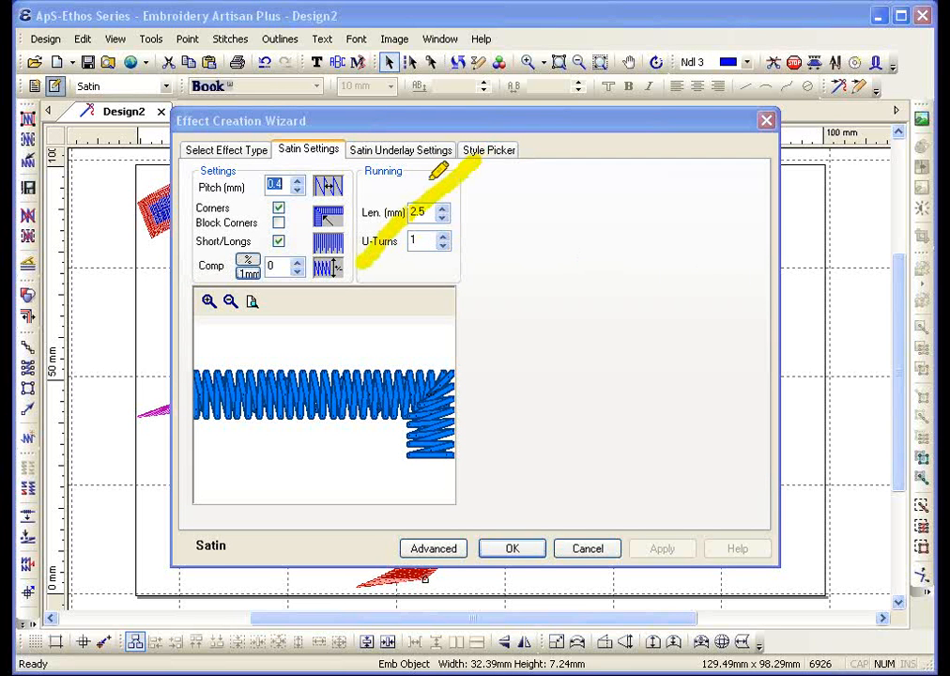
drag(362, 176, 441, 272)
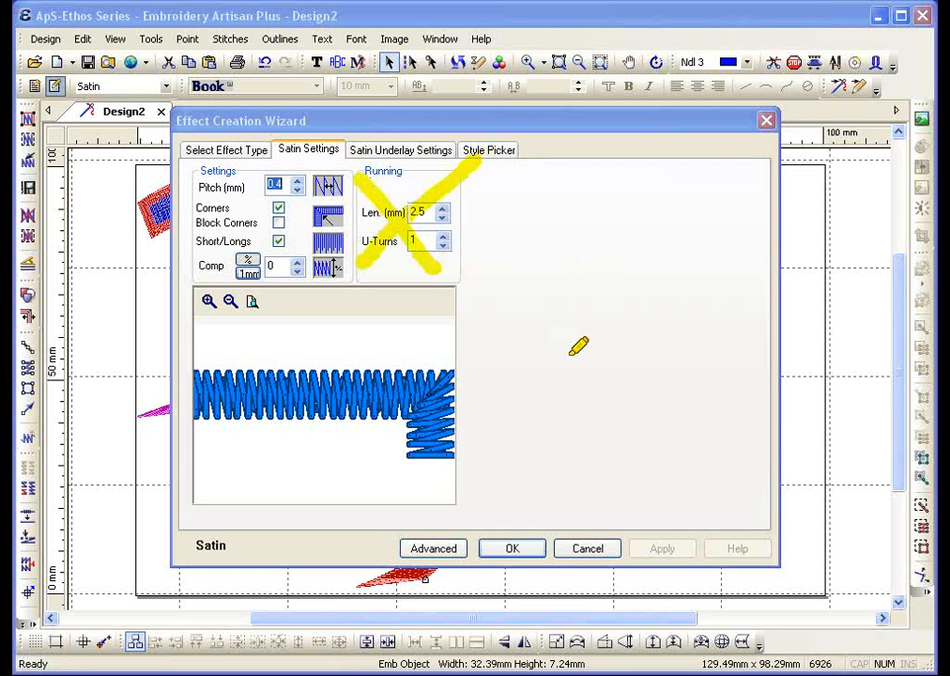
mouse_move(294, 181)
mouse_down()
mouse_move(252, 192)
mouse_move(293, 181)
mouse_up()
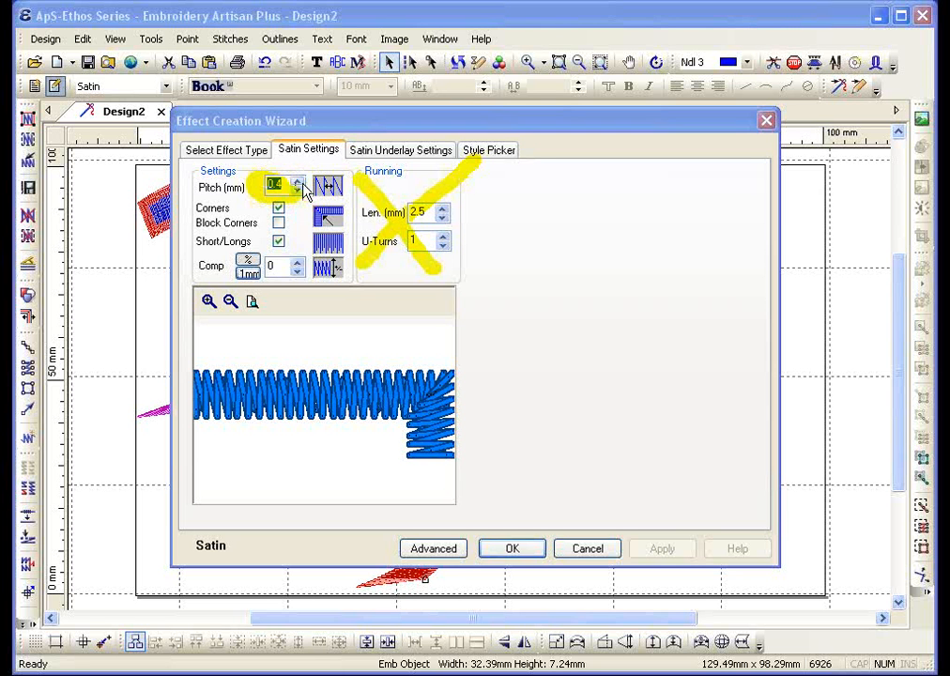
click(298, 180)
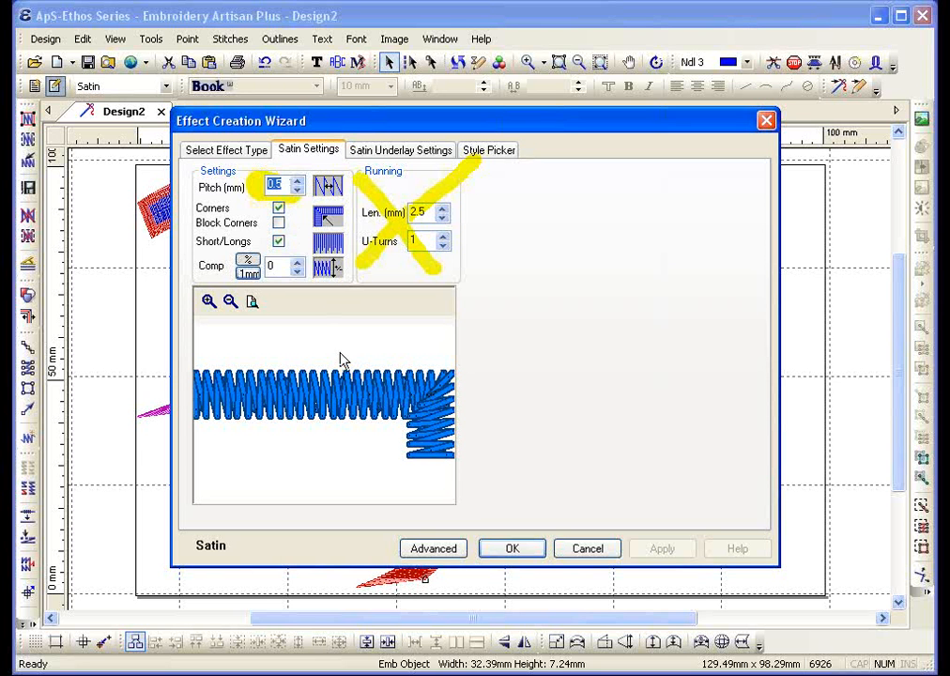
click(277, 207)
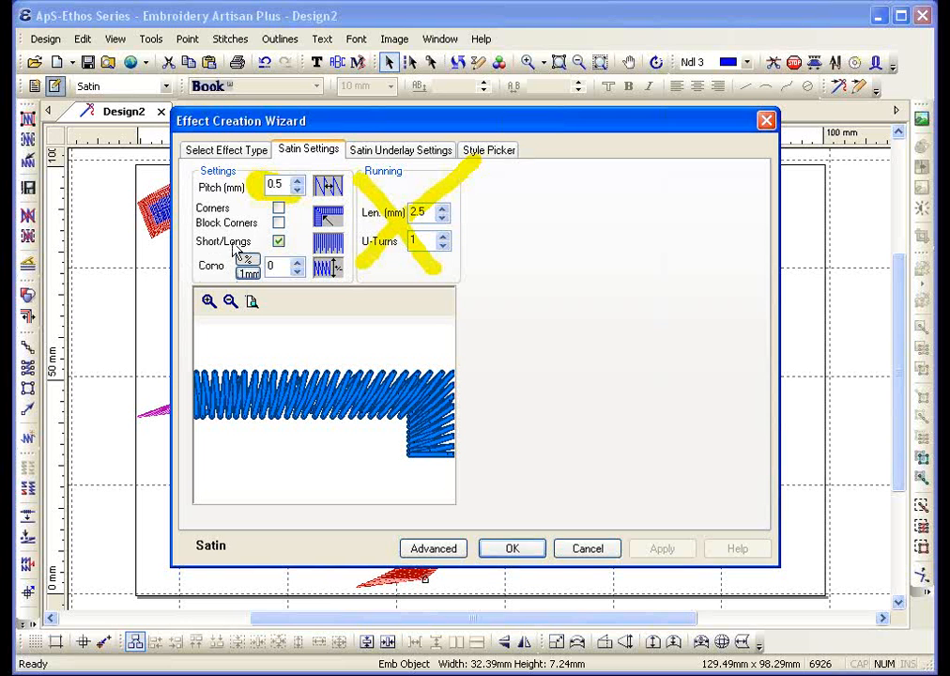
Turn on Corners and Block Corners, and raise the satin pitch up to 1.6 mm
click(279, 224)
click(297, 181)
click(297, 181)
click(298, 181)
click(298, 181)
click(297, 181)
click(298, 181)
click(298, 181)
click(298, 181)
click(297, 181)
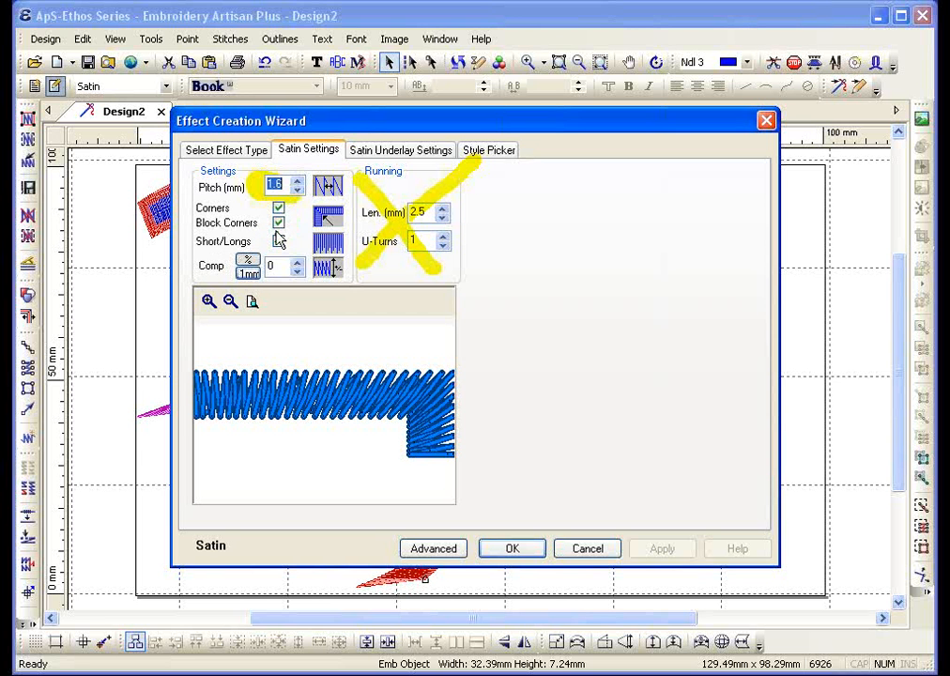
Bring the pitch back down to 0.4 mm, toggling the preview between thin lines and solid satin
click(250, 303)
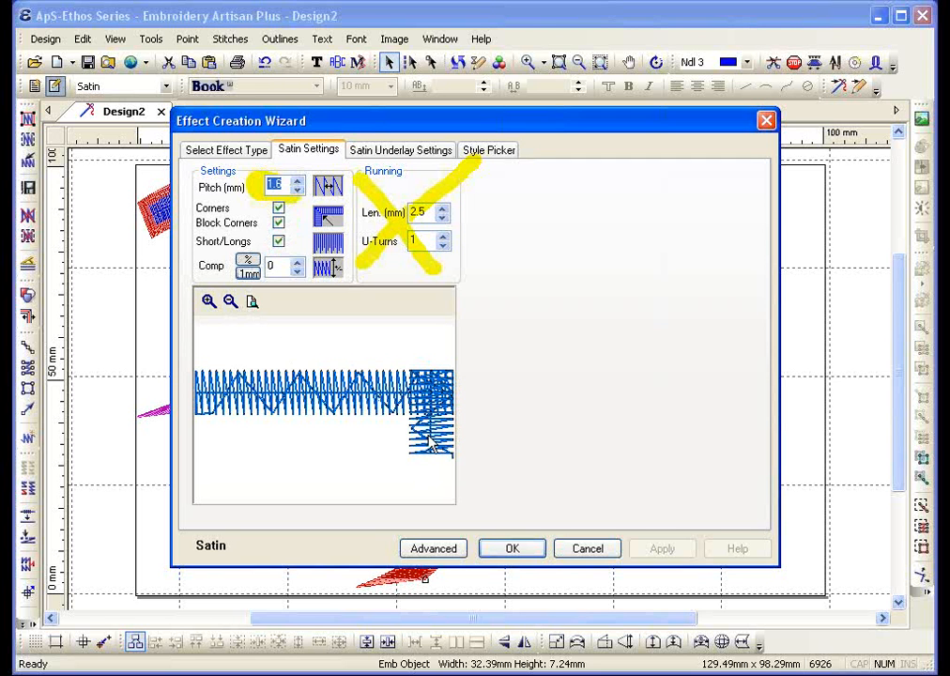
click(297, 190)
click(298, 190)
click(297, 190)
drag(297, 190, 297, 191)
click(251, 301)
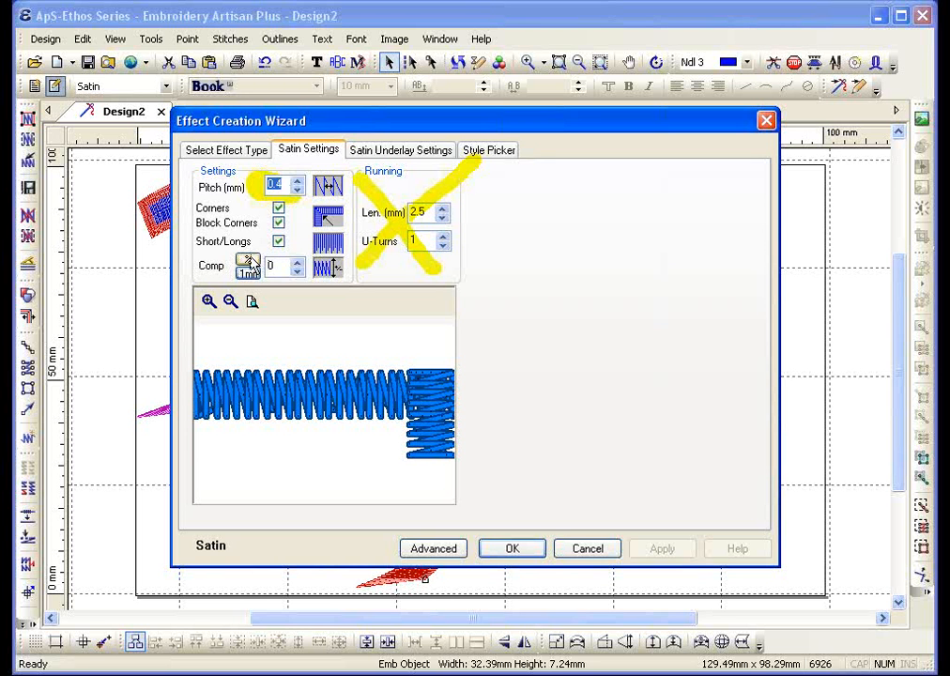
Step the arrow piece's satin Comp value up through 5 to 15
click(299, 264)
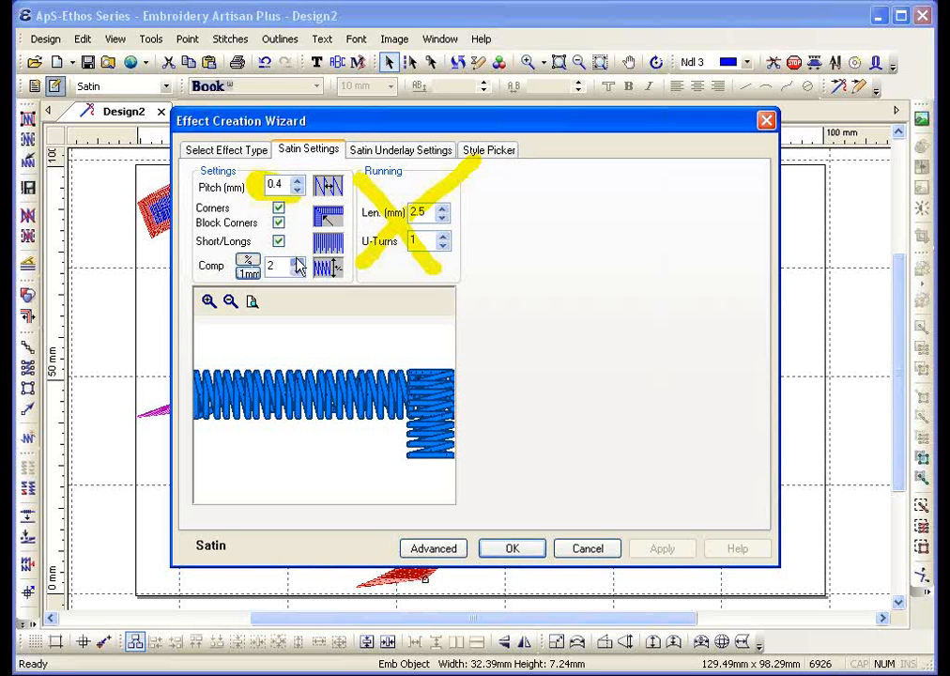
click(299, 264)
click(298, 263)
click(249, 273)
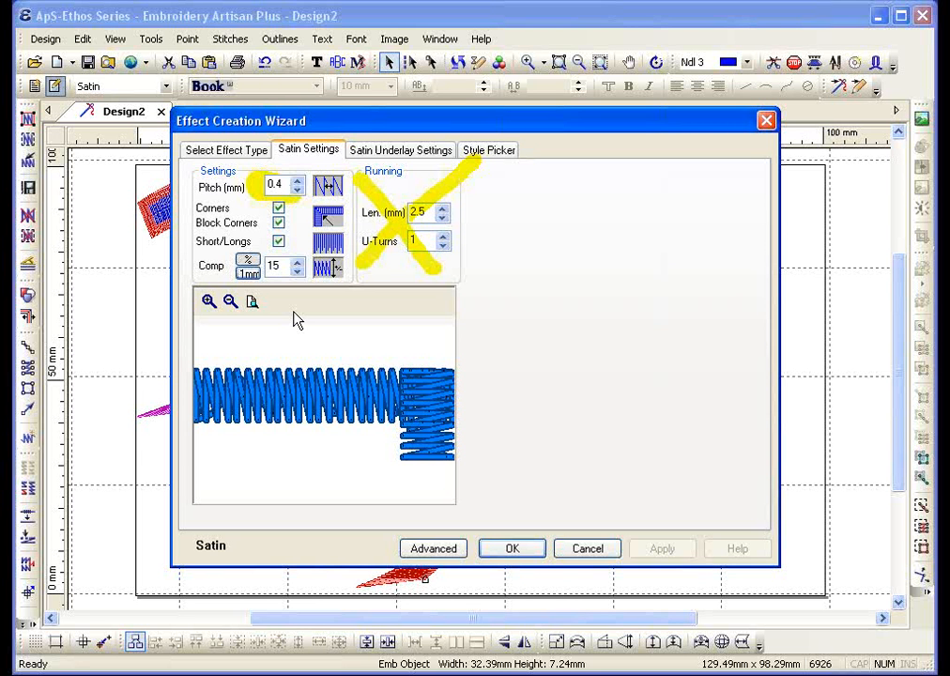
Choose Zigzag underlay in Satin Underlay Settings and confirm the custom satin effect with OK
click(395, 153)
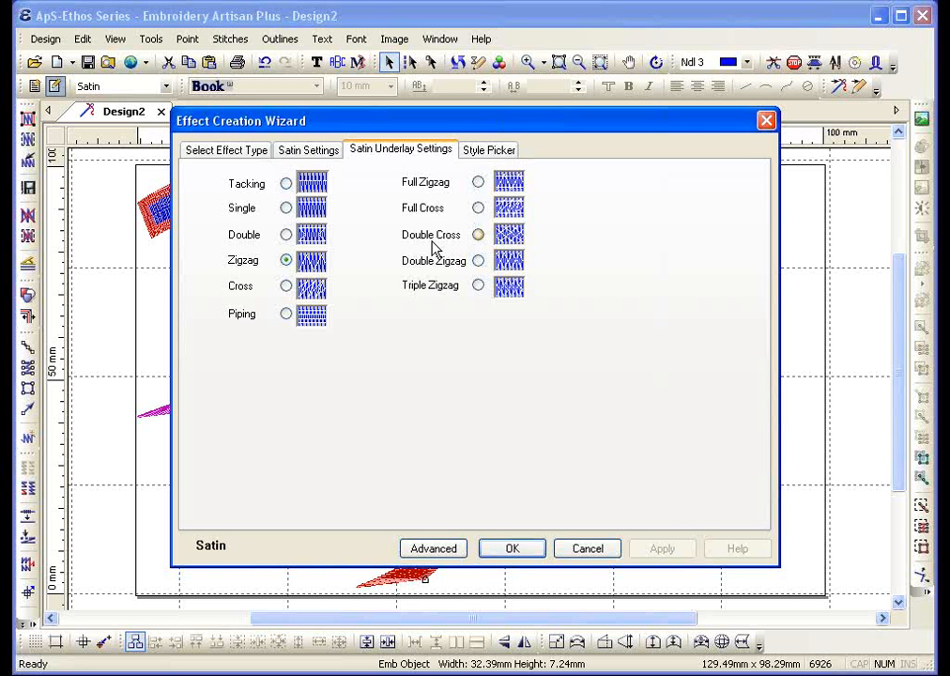
click(508, 550)
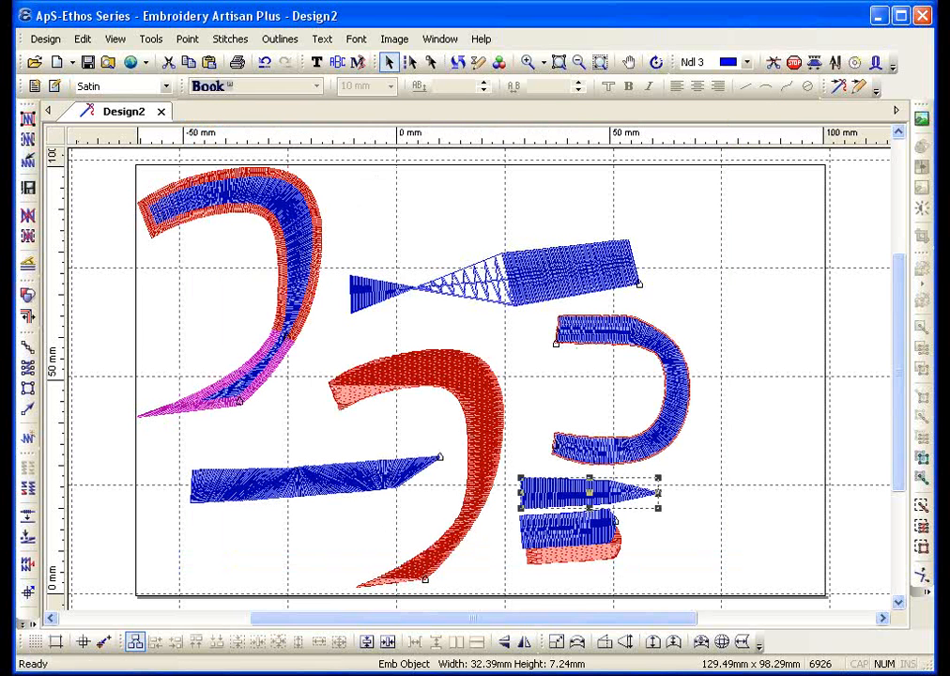
Reopen the Effect Creation Wizard and import S013 and S014 from the Satin.ste library
click(28, 439)
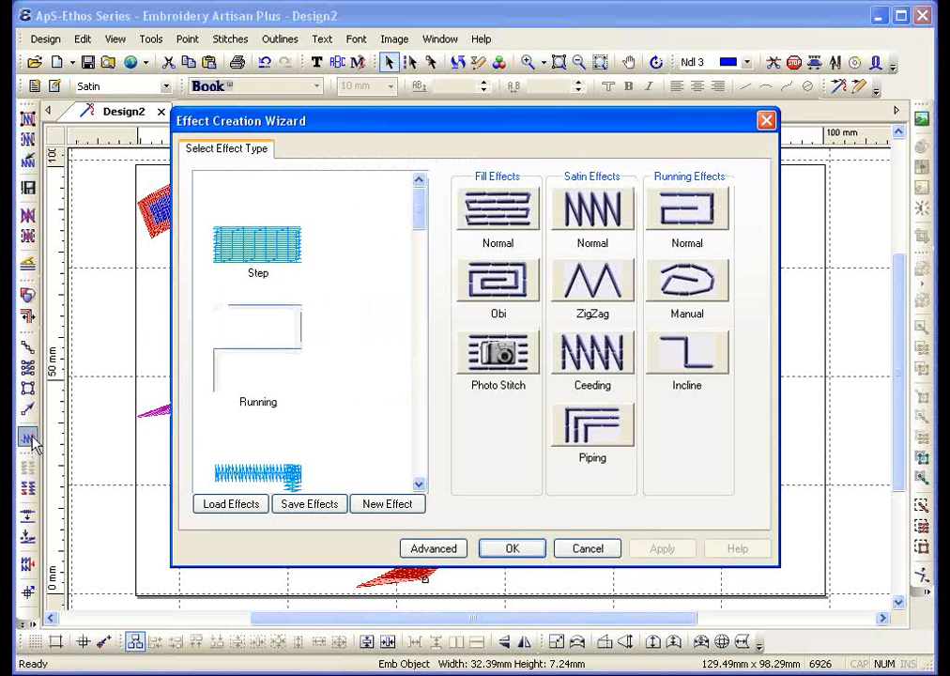
click(242, 505)
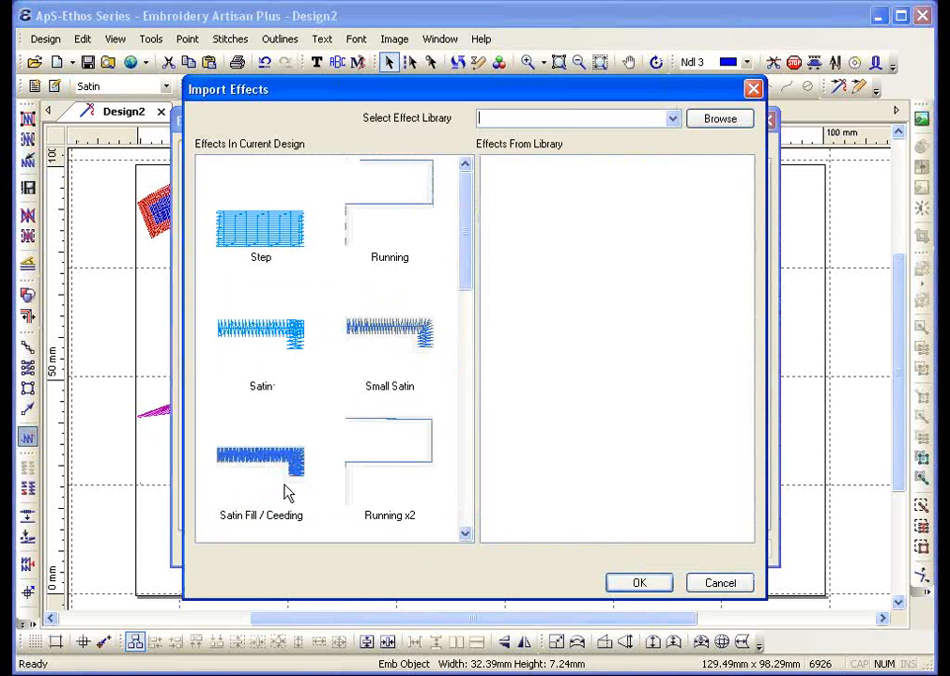
drag(579, 96, 471, 89)
click(567, 110)
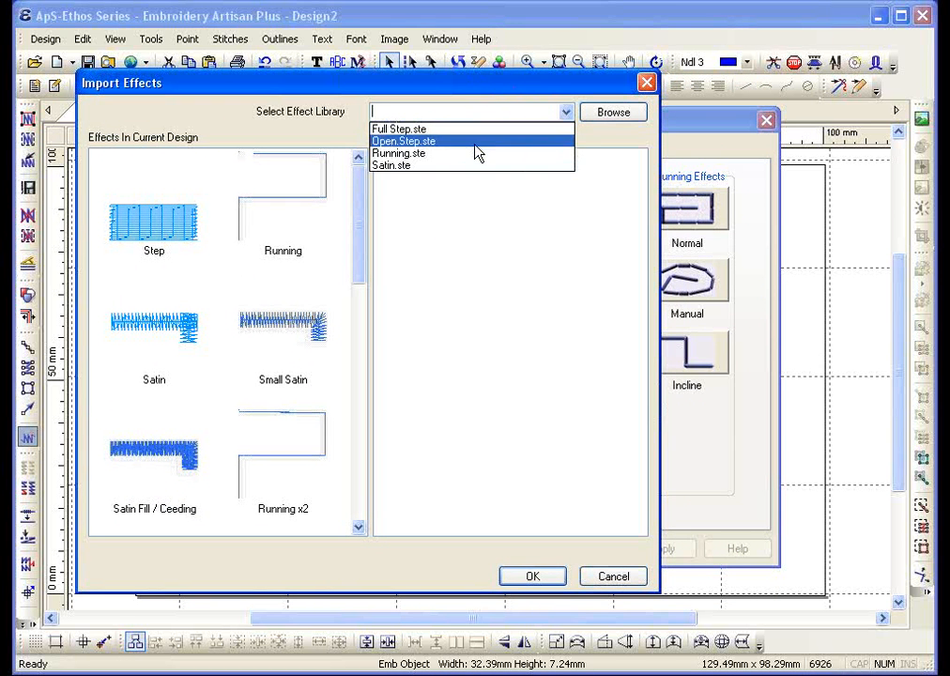
click(459, 166)
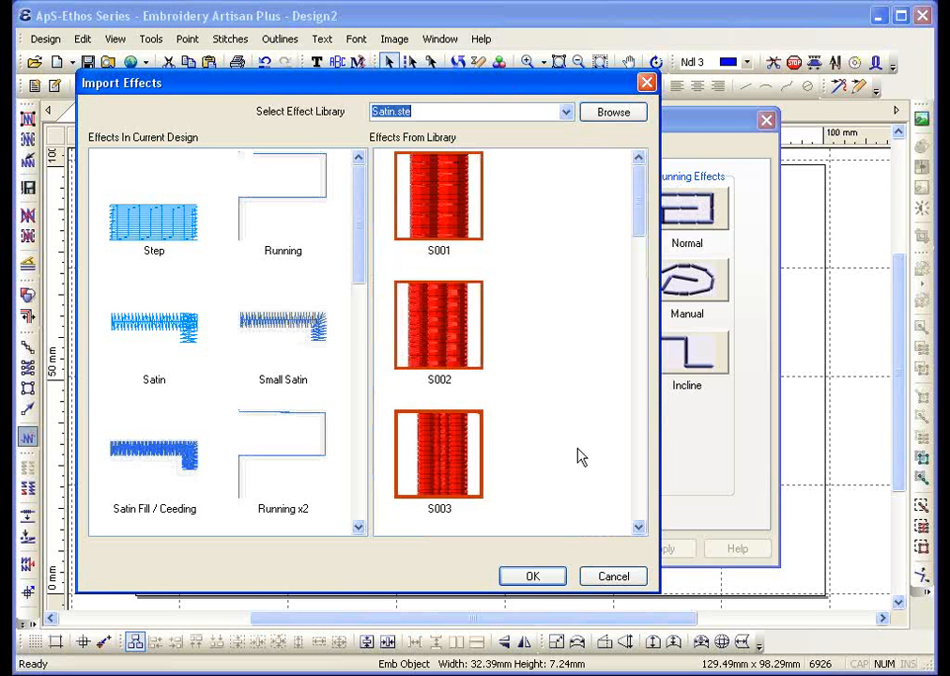
drag(645, 221, 609, 531)
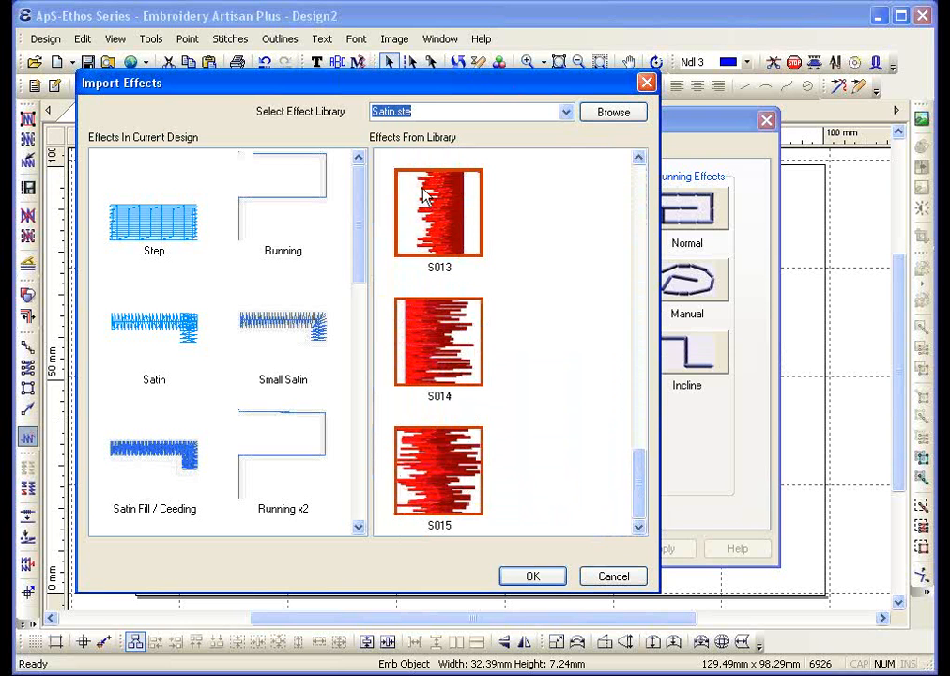
drag(446, 225, 265, 290)
drag(434, 335, 237, 443)
click(537, 576)
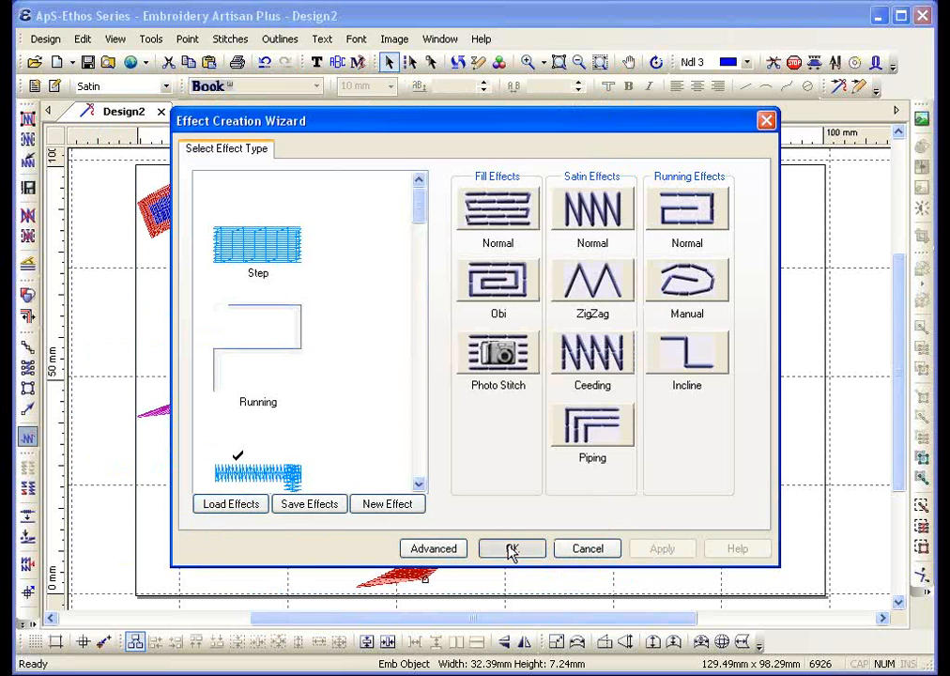
Close the wizard, zoom in, and restitch the tapered blue shape with the S013 effect
click(512, 549)
click(527, 62)
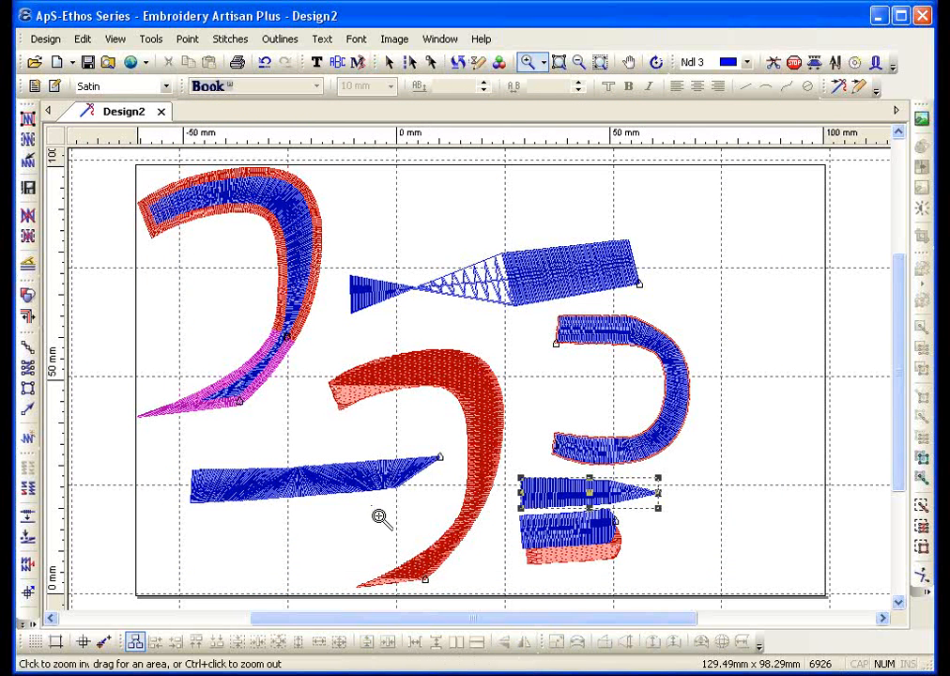
click(636, 569)
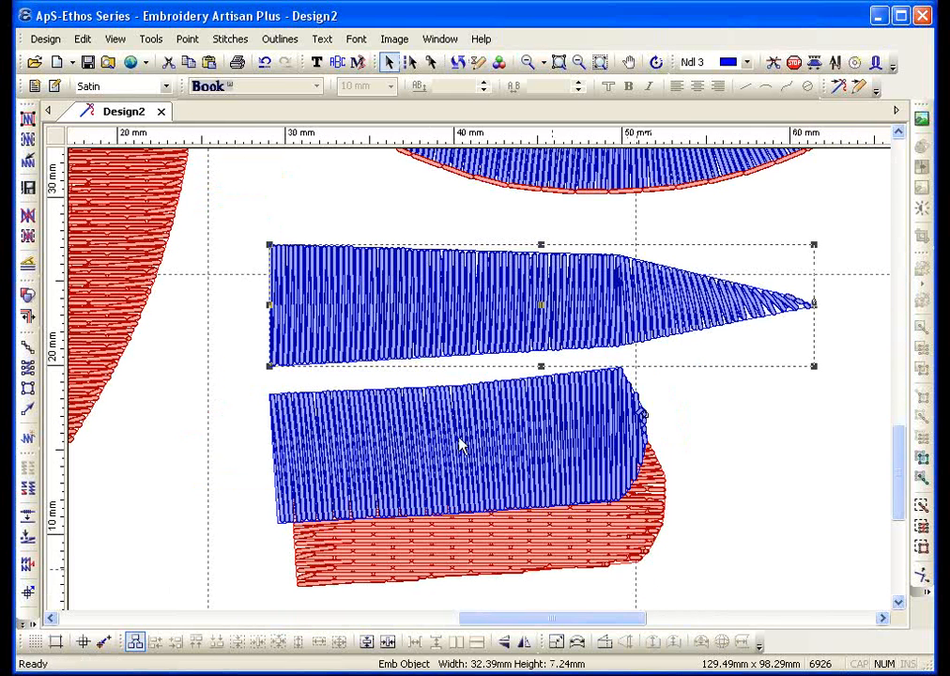
click(93, 89)
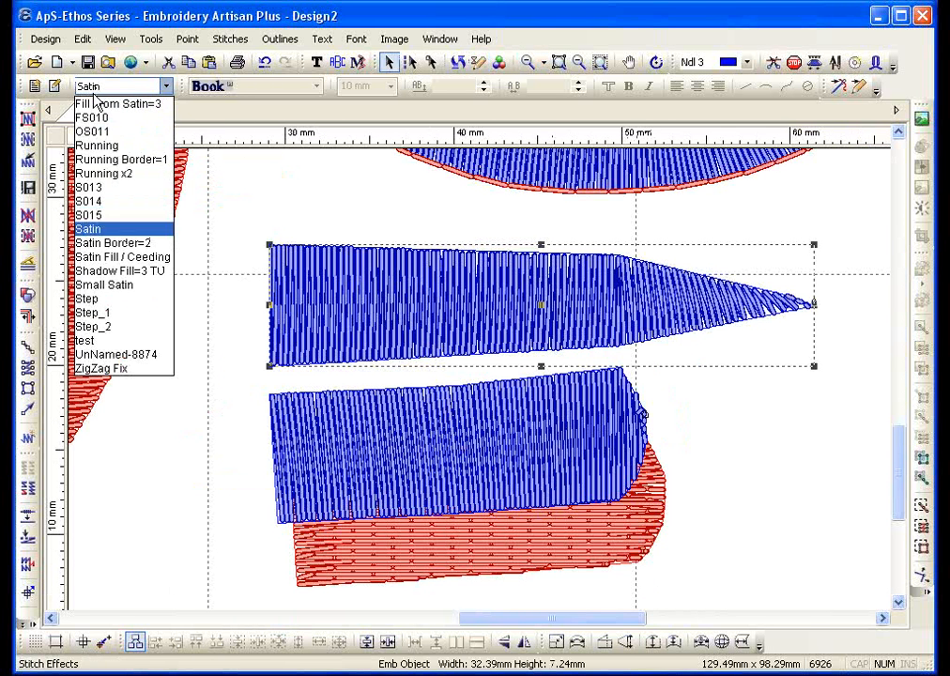
click(91, 187)
click(28, 140)
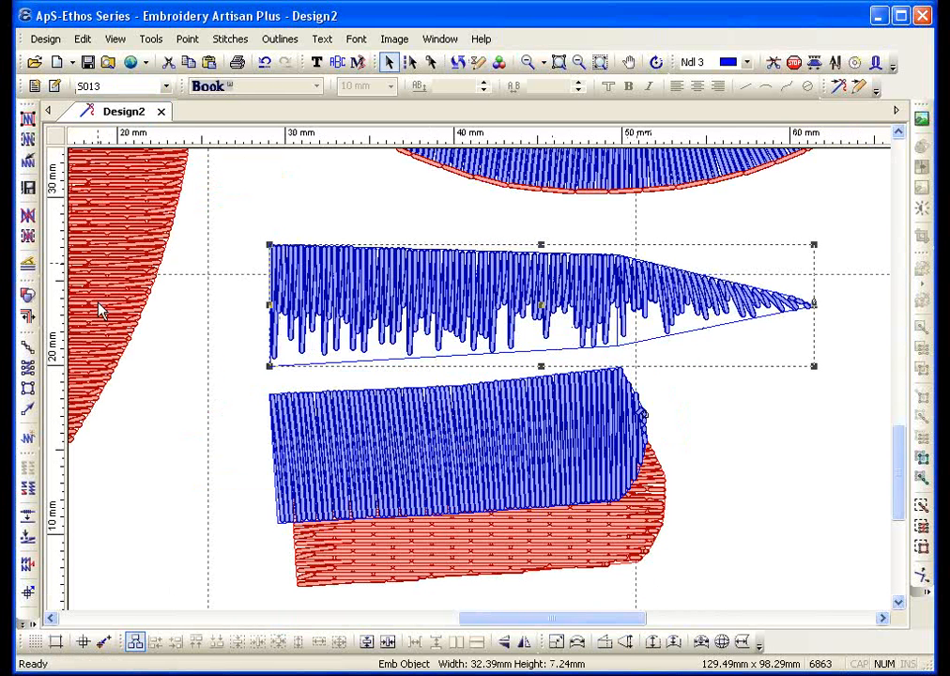
Restitch the lower blue shape with the S014 effect, then zoom out
click(273, 399)
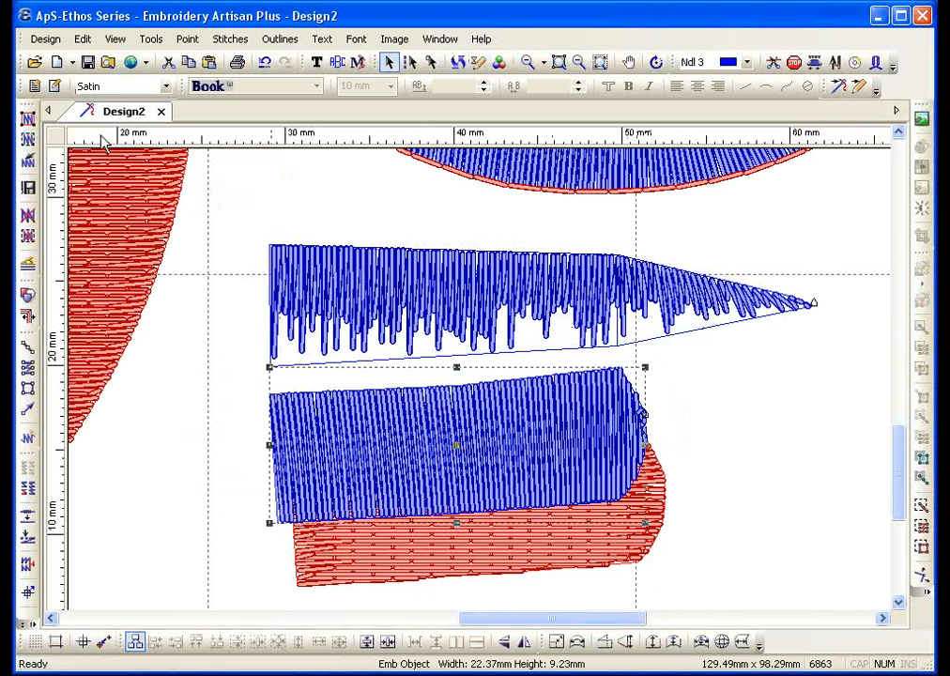
click(97, 85)
click(98, 199)
click(26, 139)
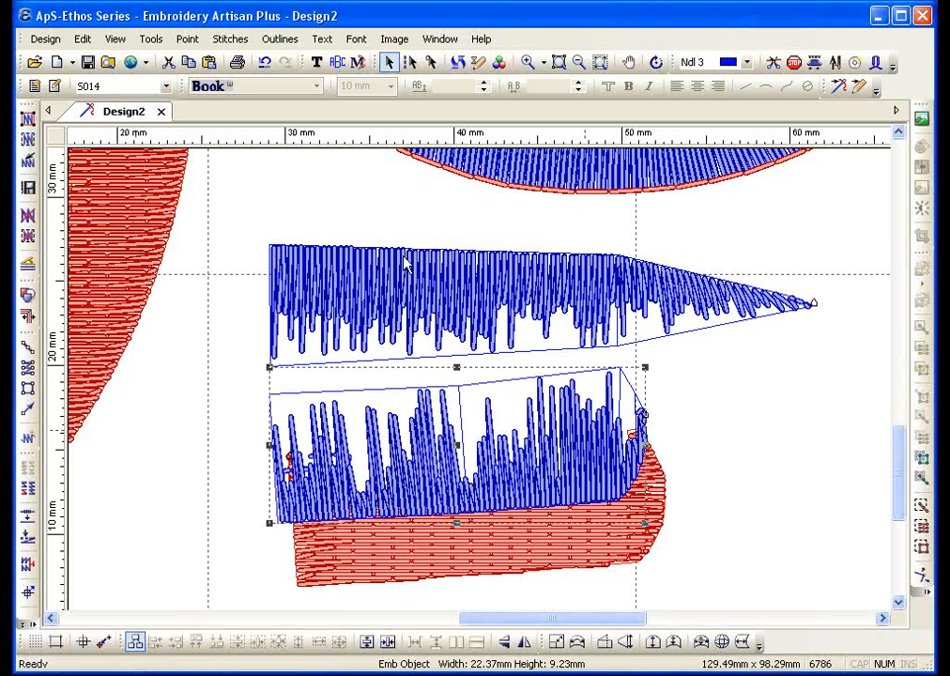
click(576, 63)
click(585, 327)
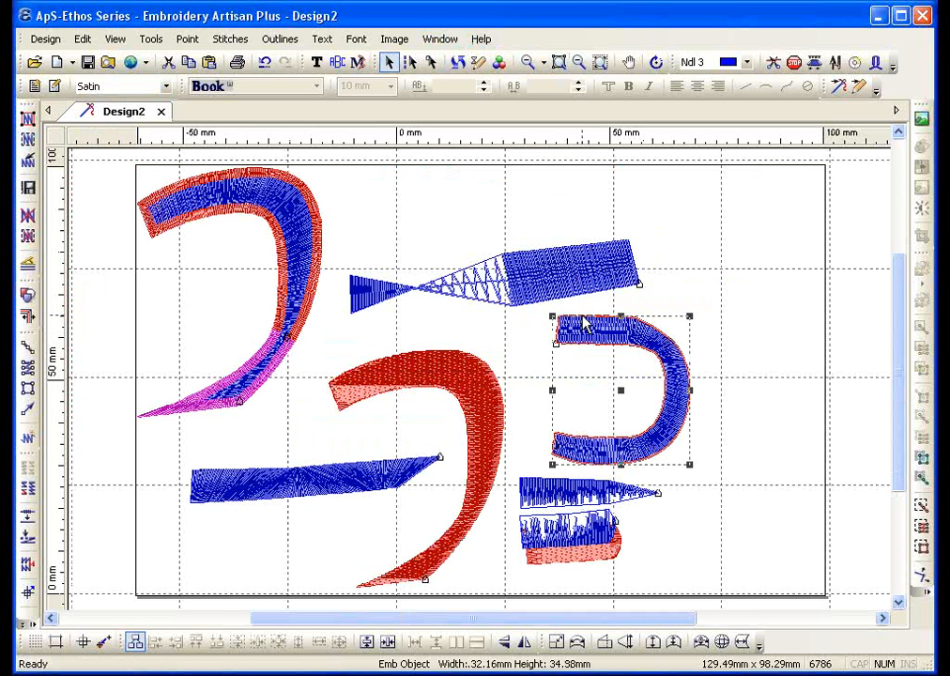
Apply the S015 effect to the U shape, restitch it, and zoom to fit it
click(89, 87)
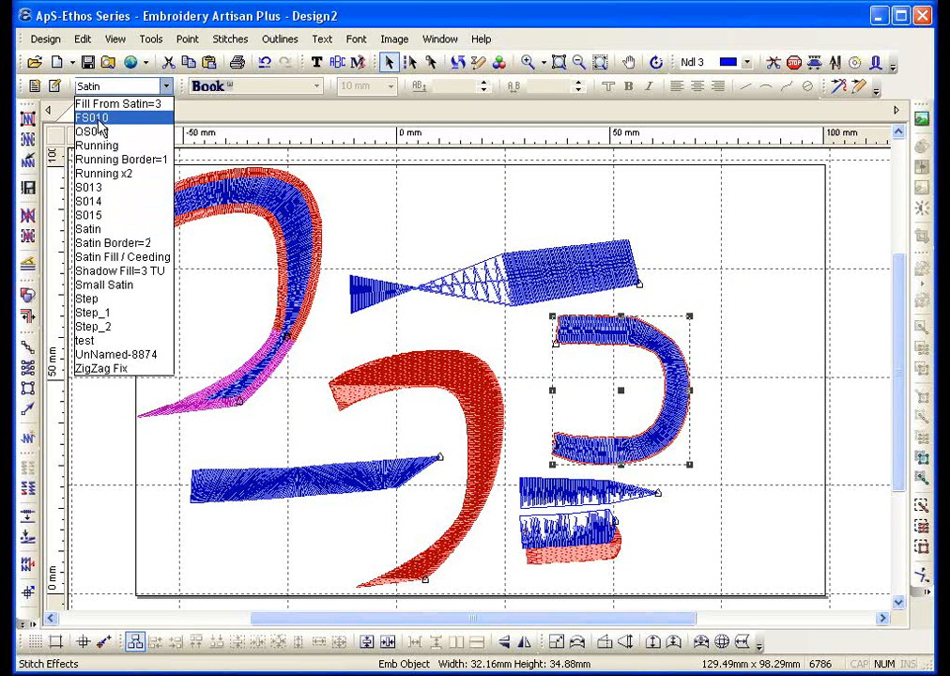
click(117, 215)
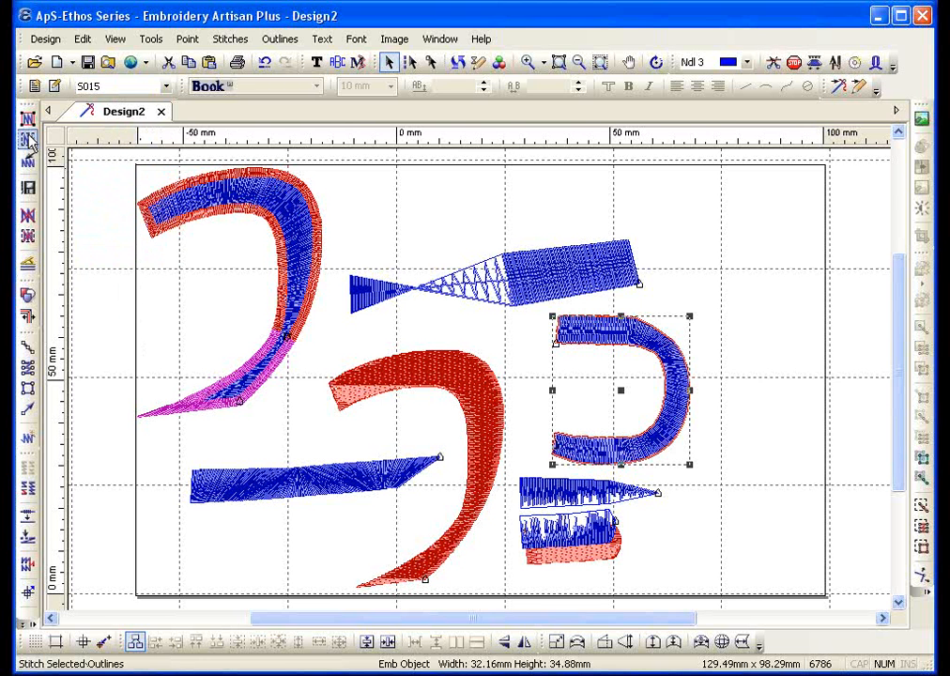
click(28, 141)
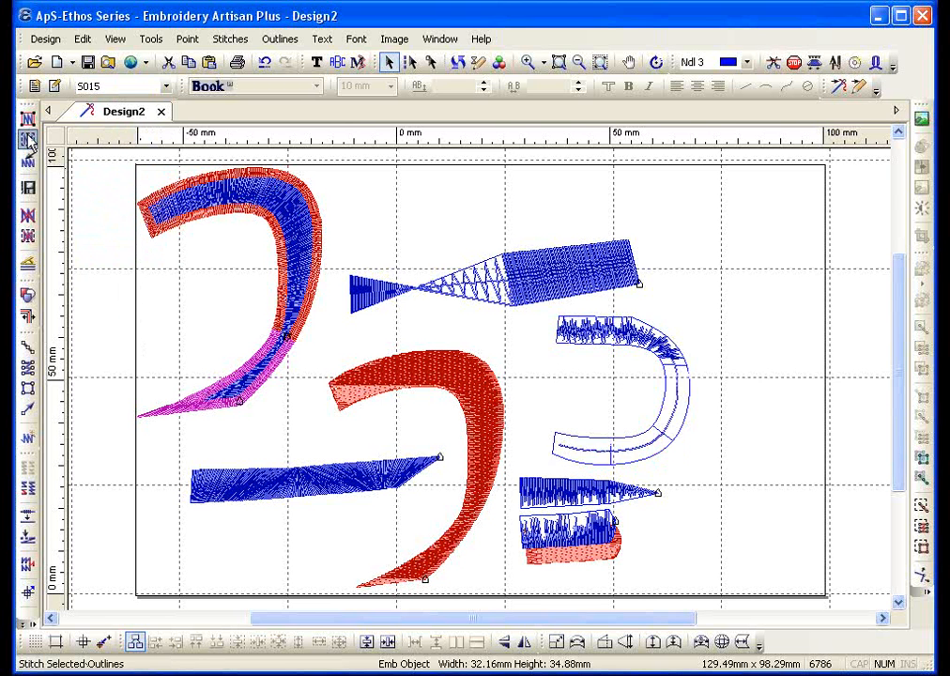
click(559, 64)
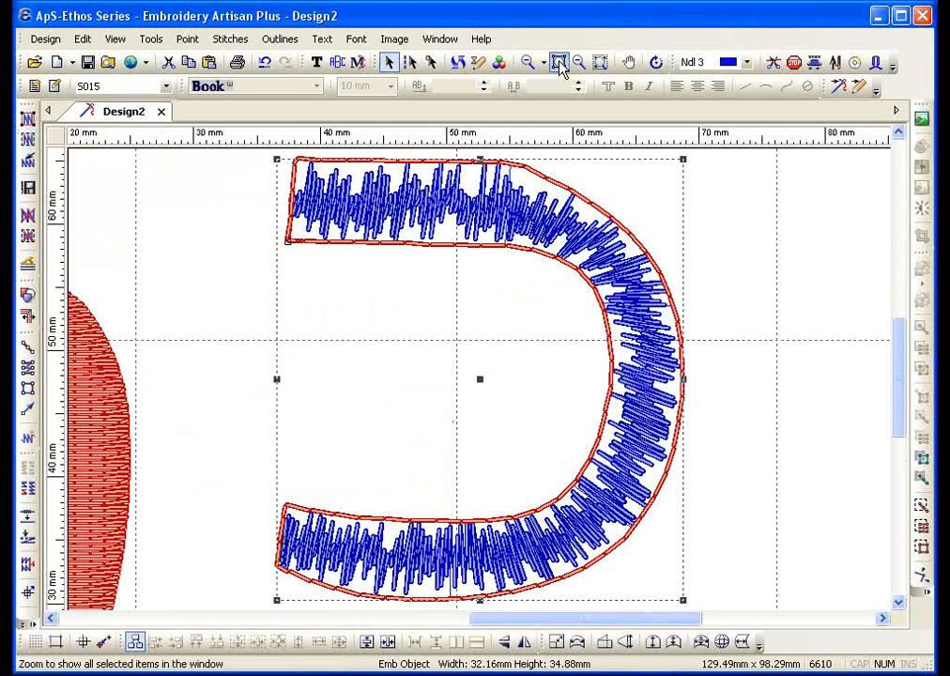
Regenerate the U shape's random S015 stitching nine times with Stitch All Outlines
click(29, 122)
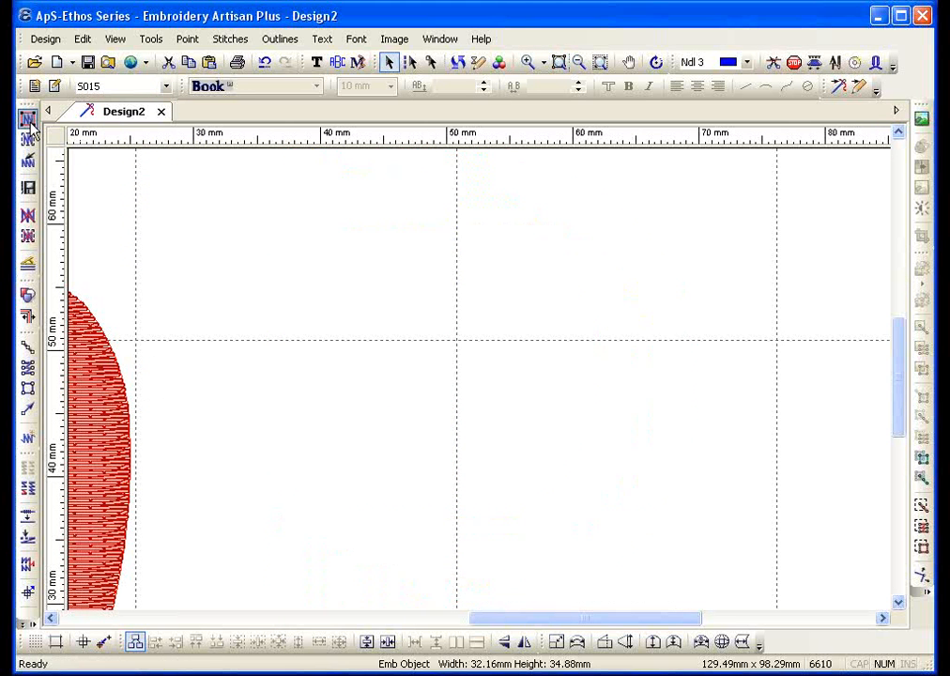
click(29, 122)
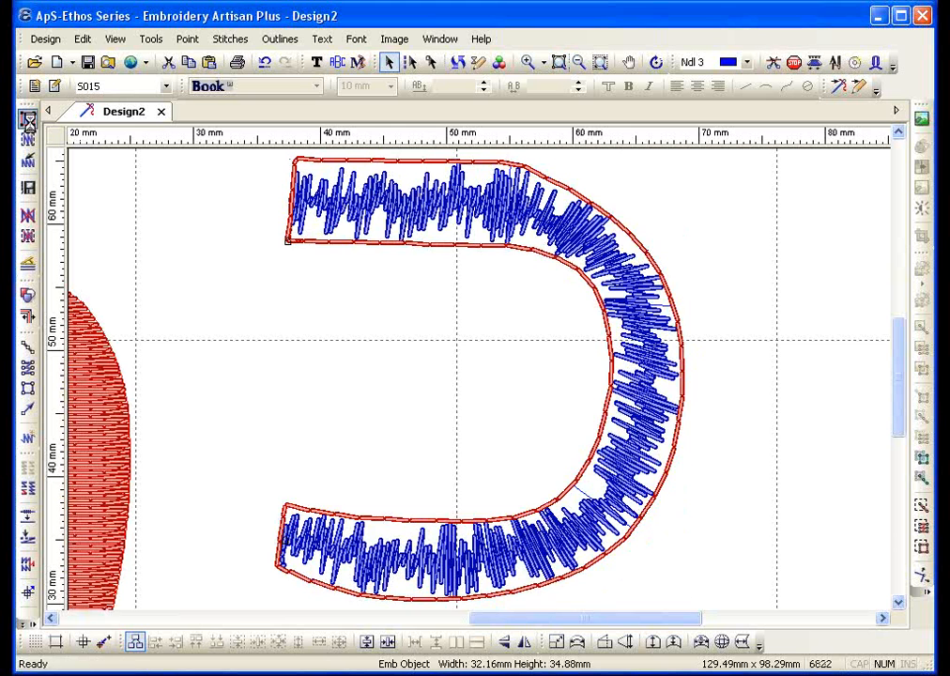
click(29, 122)
click(29, 122)
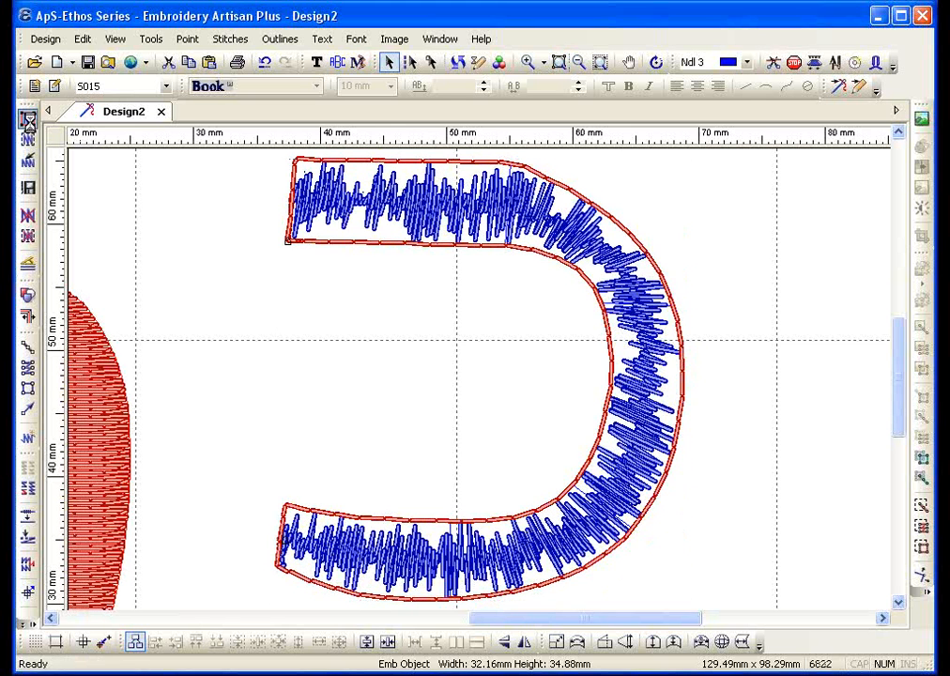
click(29, 122)
click(29, 122)
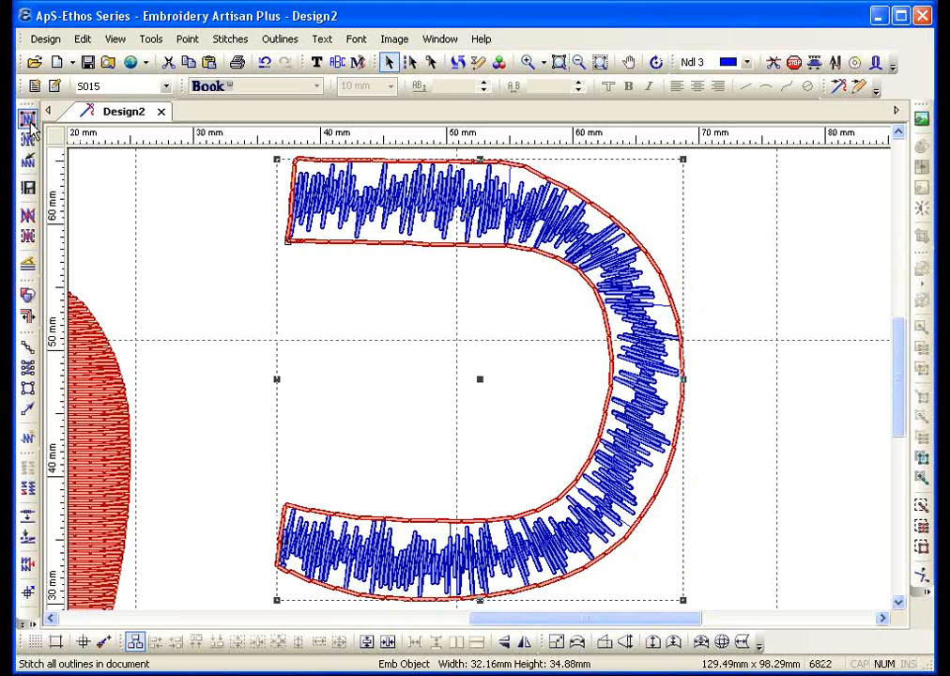
click(29, 122)
click(29, 122)
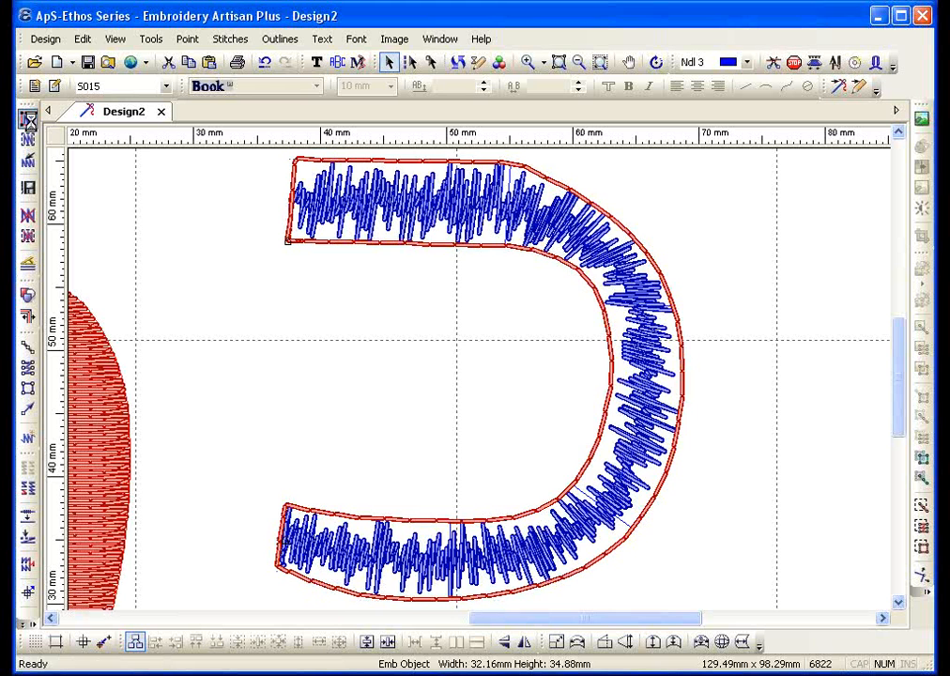
click(29, 122)
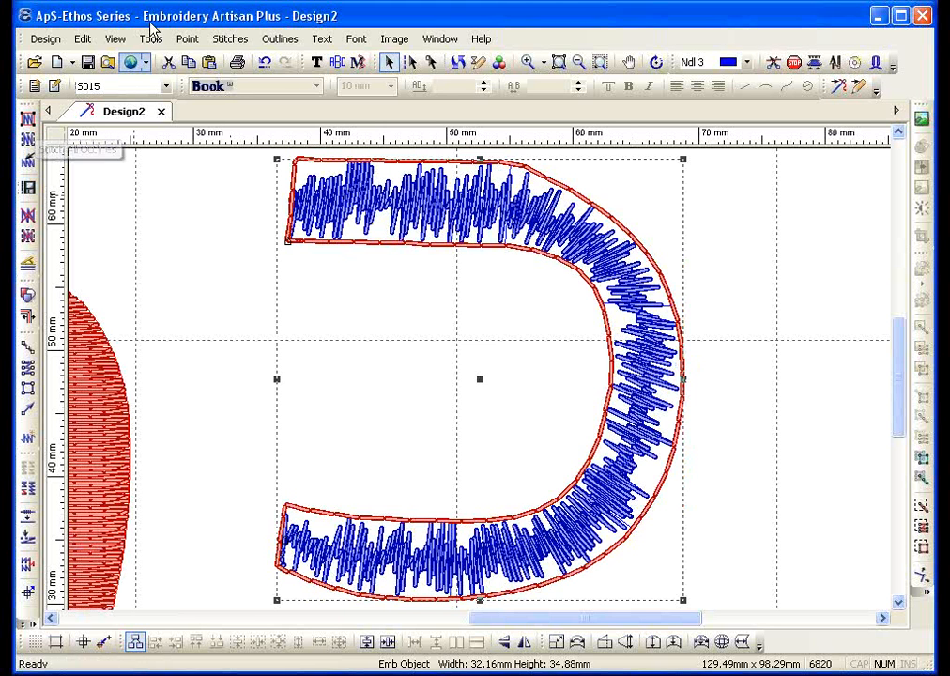
Apply Outlines > Toggle Active to the U shape's stitches, then restitch all outlines
click(279, 39)
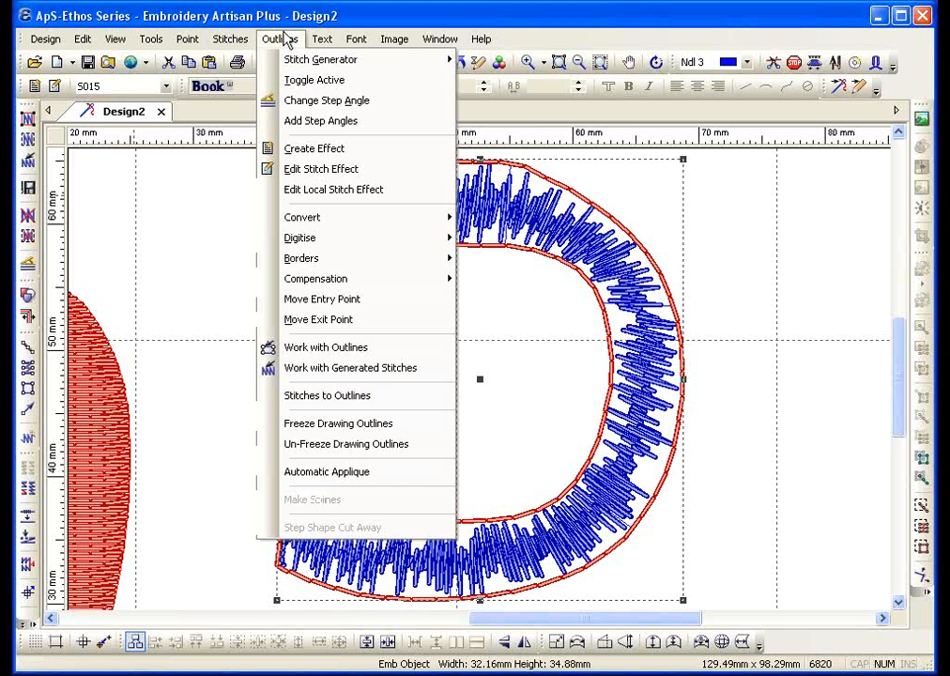
click(286, 80)
click(28, 120)
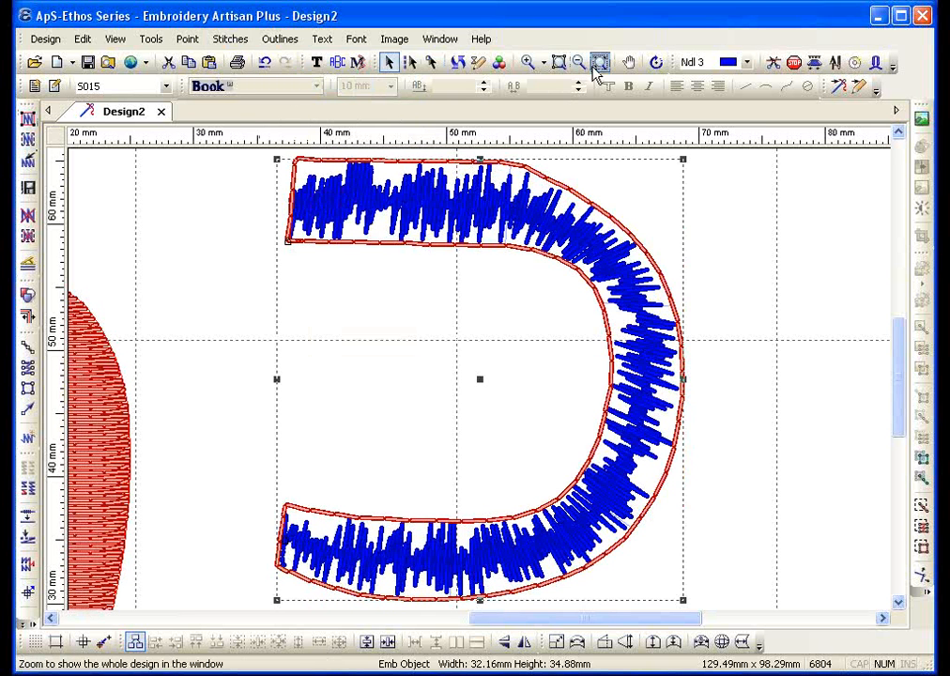
Zoom to the whole design, delete generated stitches, and restitch all outlines, leaving 510 stitches
click(597, 66)
click(28, 214)
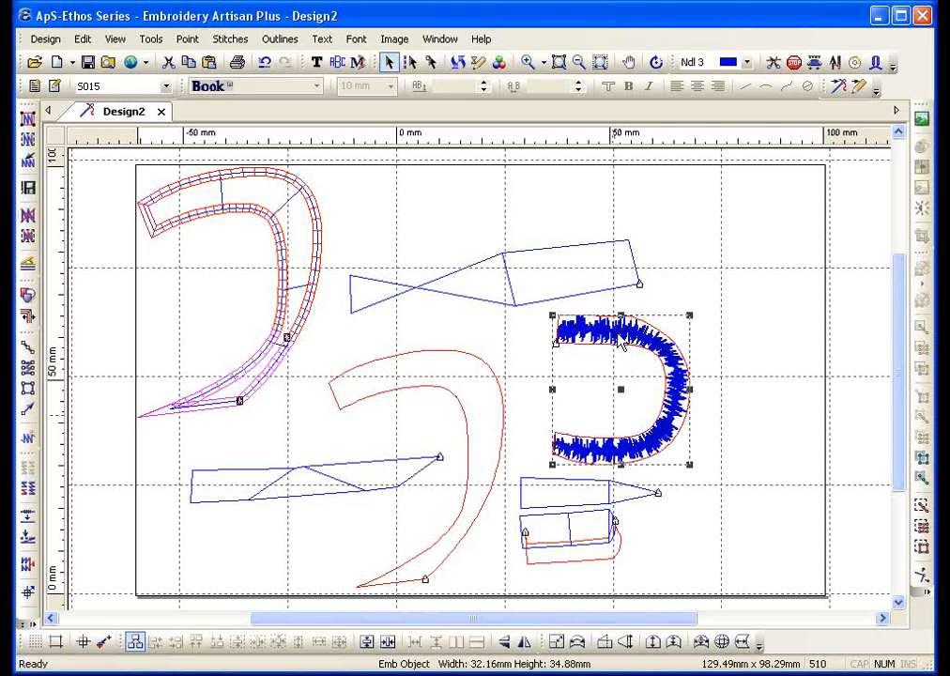
click(28, 118)
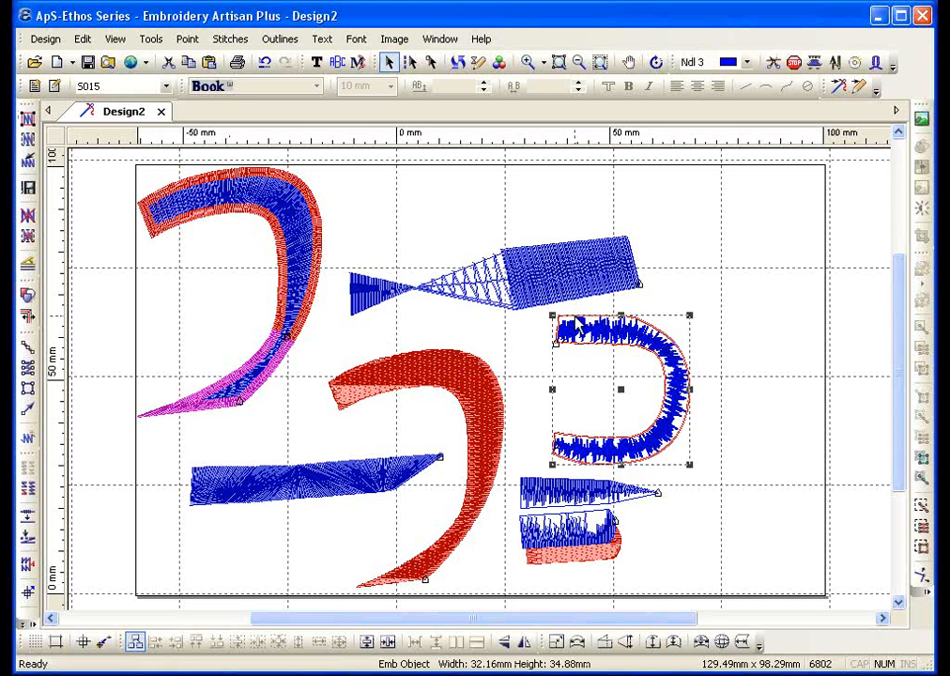
Toggle the U shape's stitches active again, then clear and regenerate all outline stitching for 6821 stitches
click(282, 39)
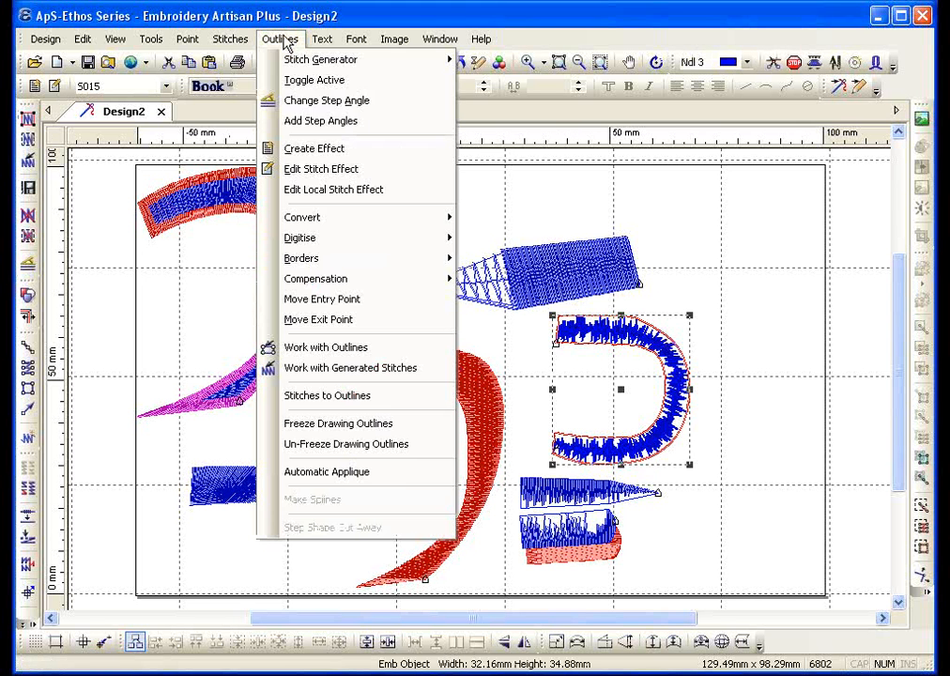
click(305, 81)
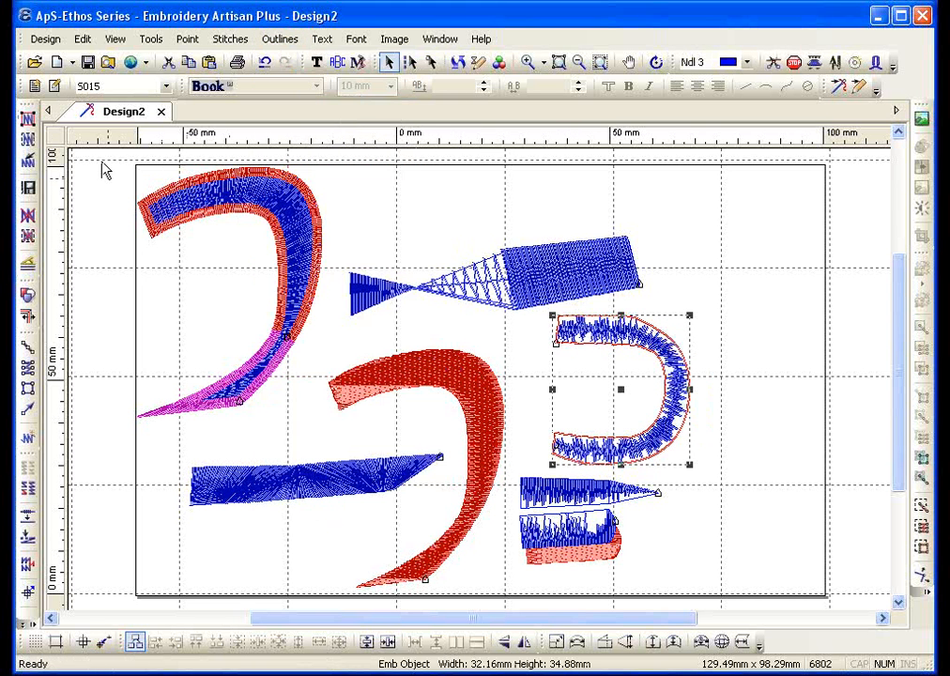
click(28, 214)
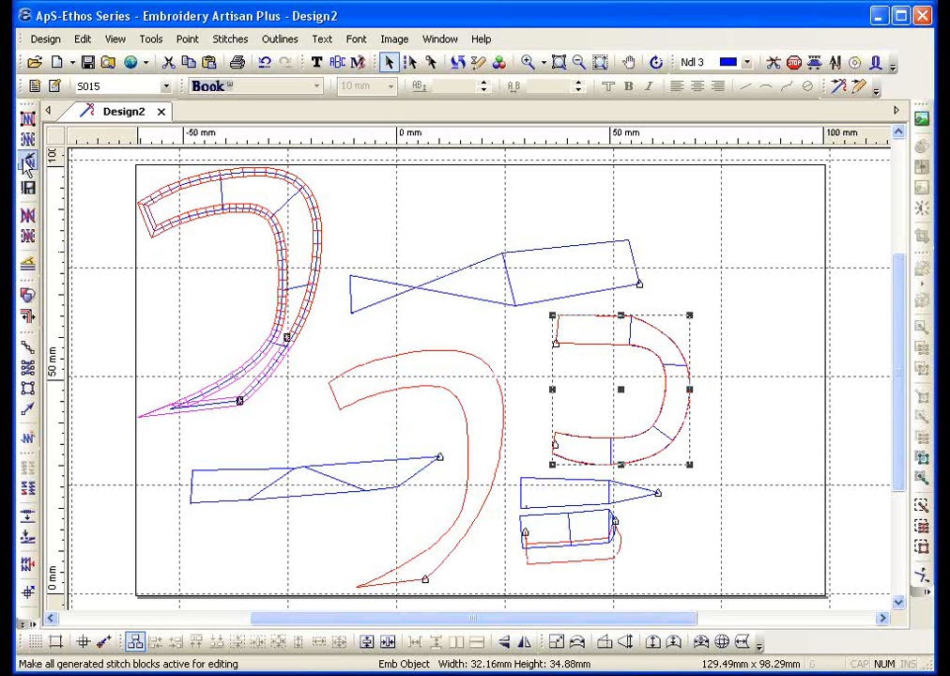
click(28, 117)
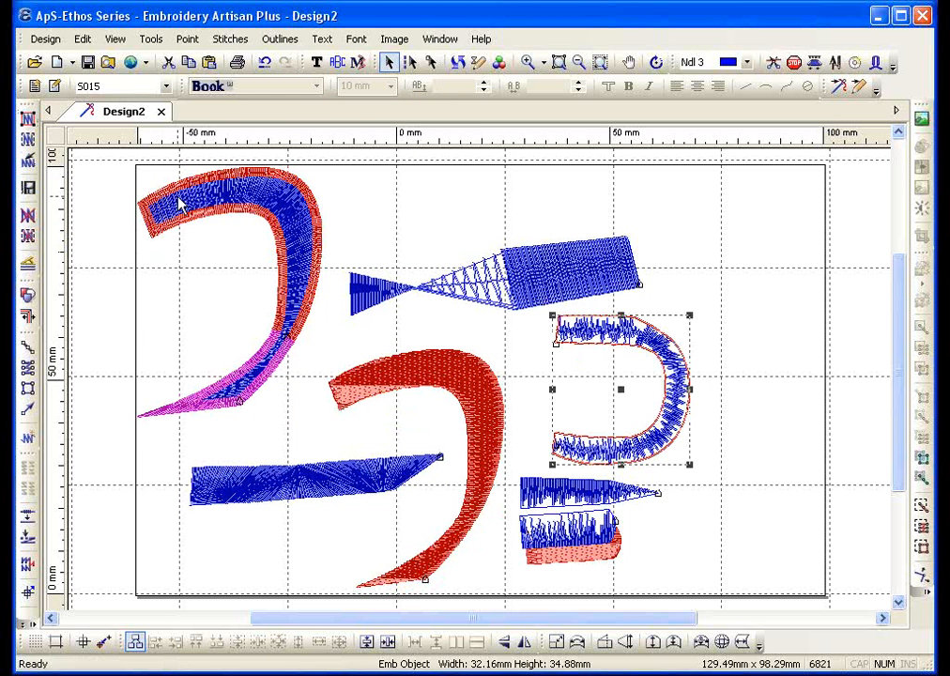